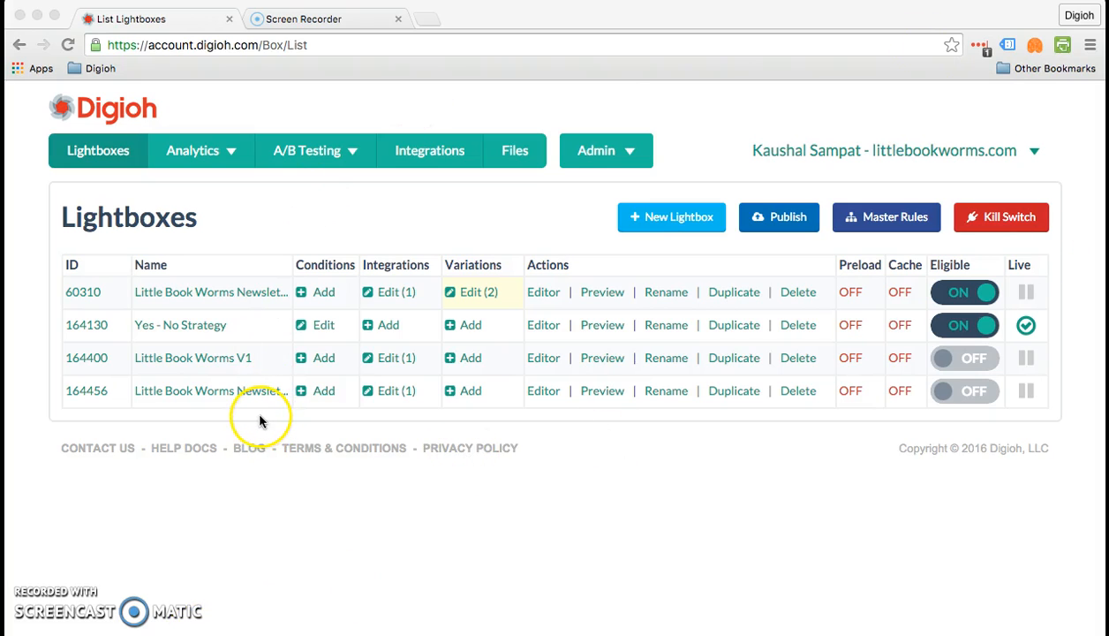
- Open the Little Book Worms Newsletter V1 lightbox and scroll down to its teaser settings
click(226, 392)
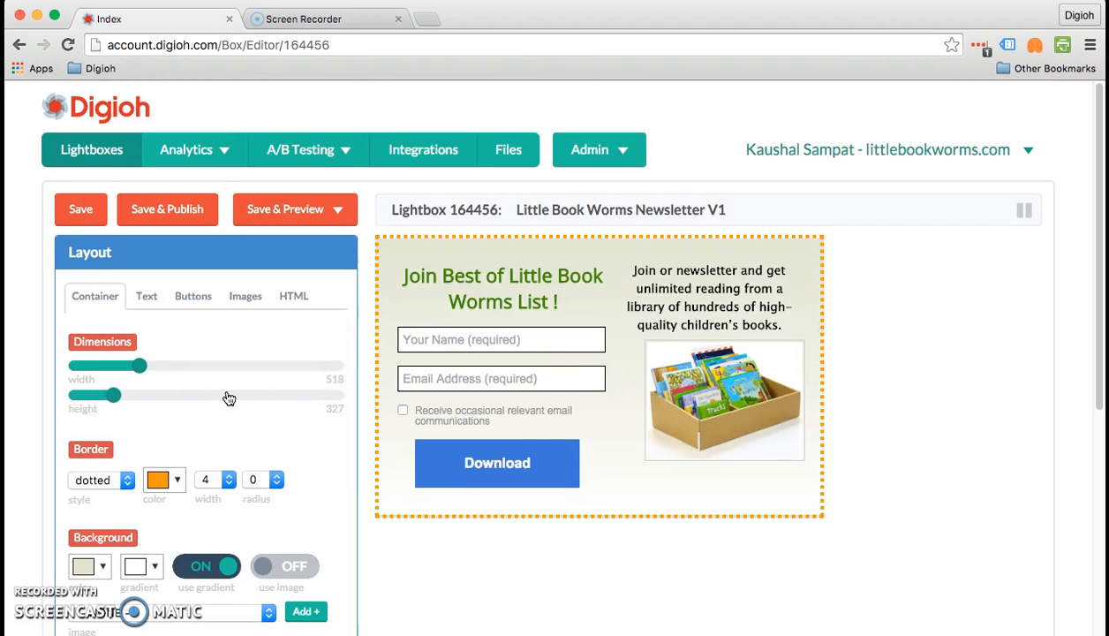
scroll(227, 398, down, 5)
click(133, 424)
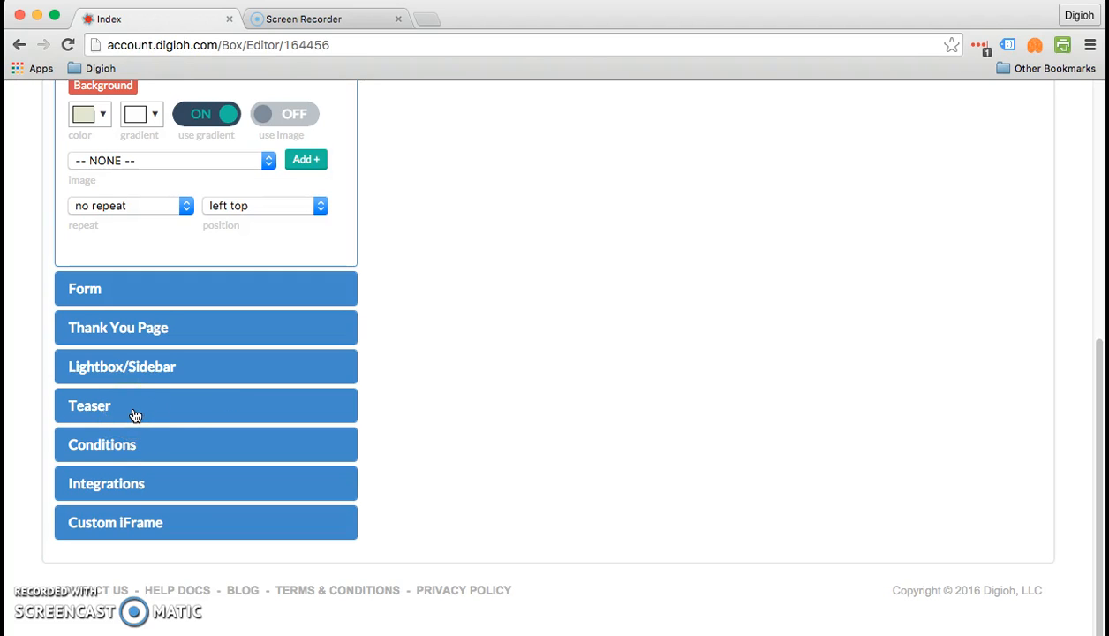
click(115, 454)
- Expand the Teaser section to see teaser display on and position Bottom Left
click(240, 408)
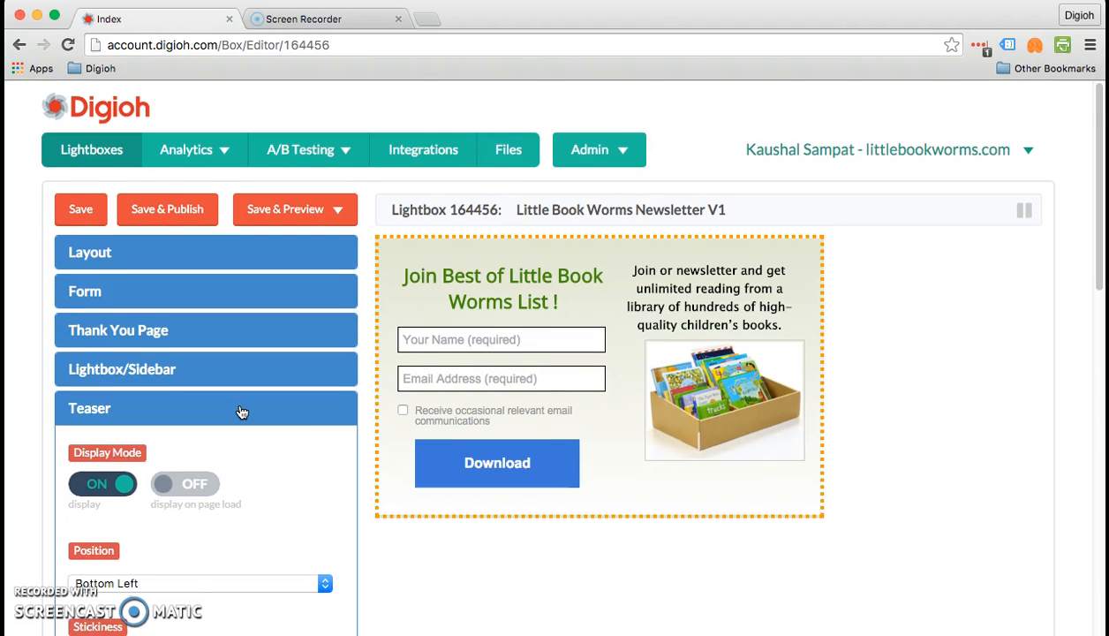
scroll(241, 411, down, 2)
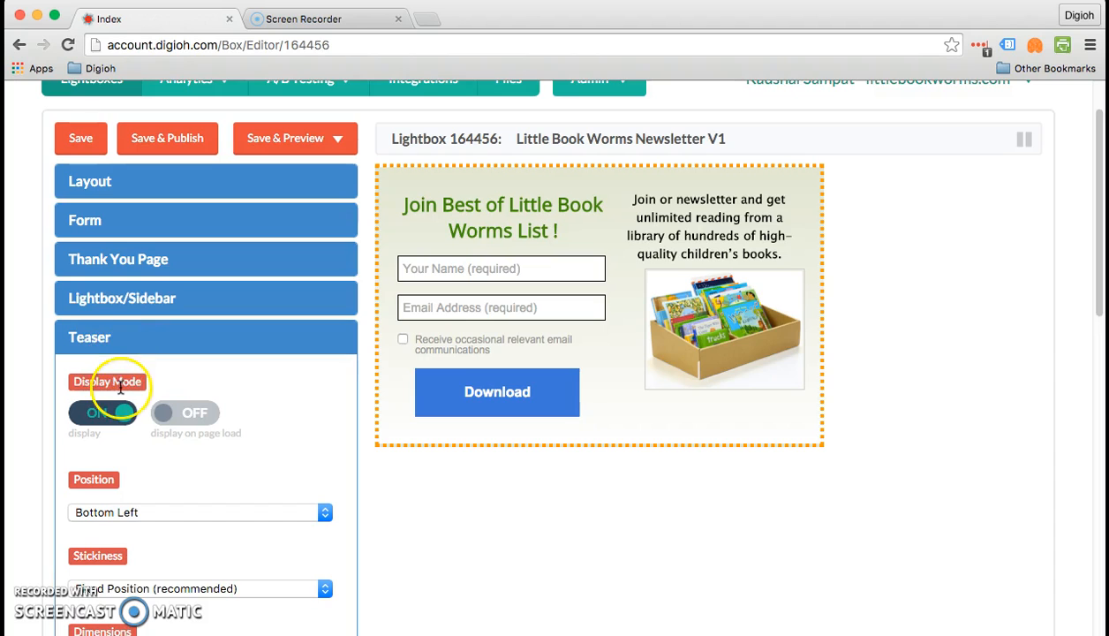
scroll(114, 393, down, 1)
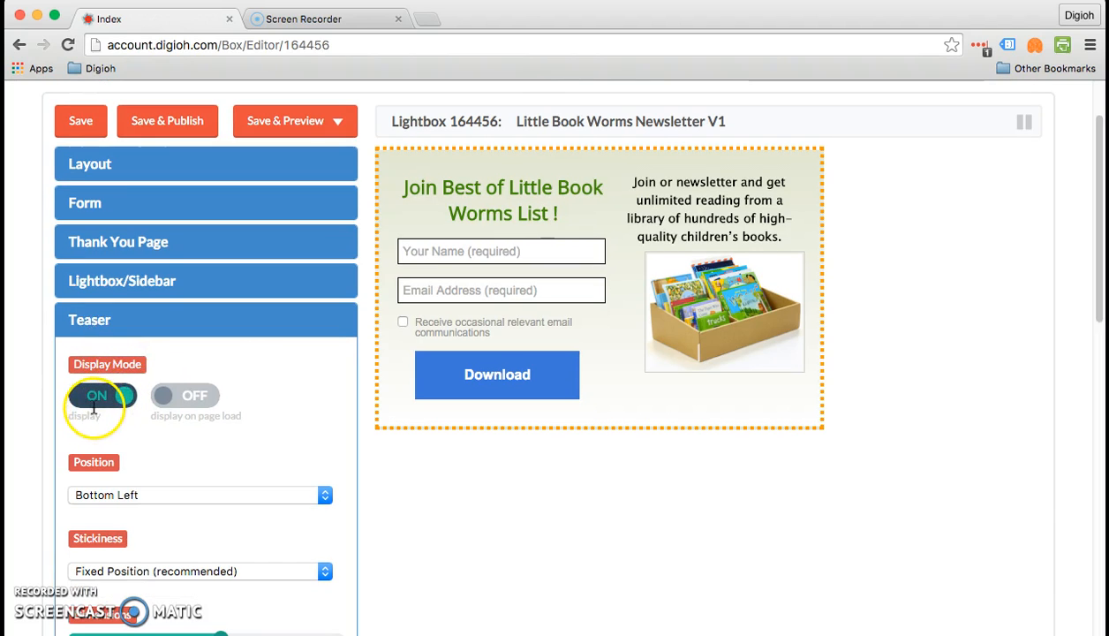
click(98, 402)
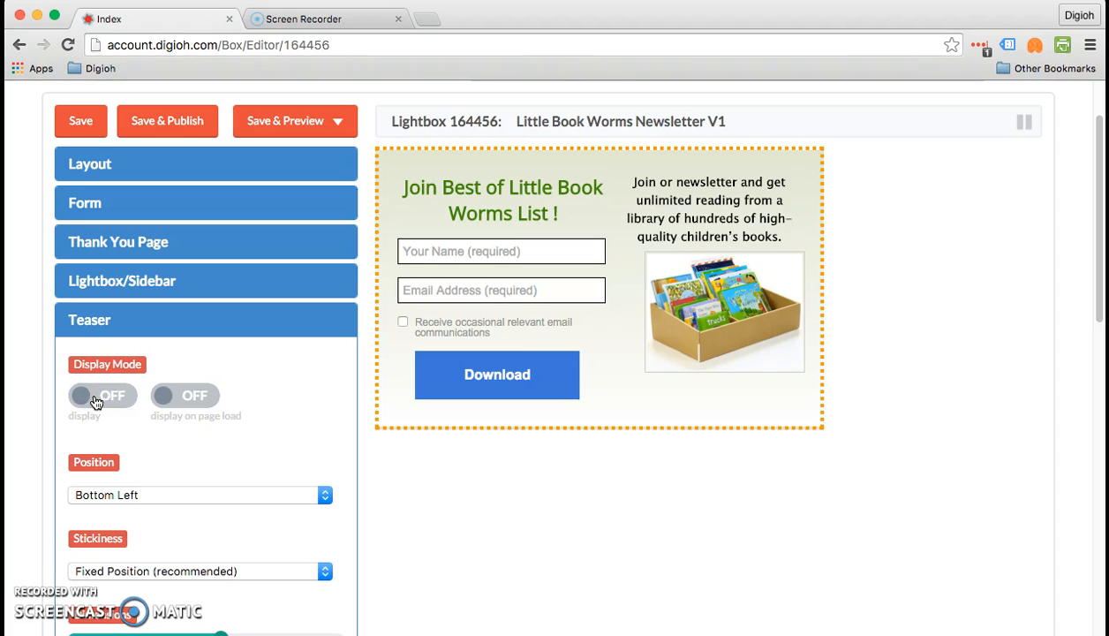
click(97, 402)
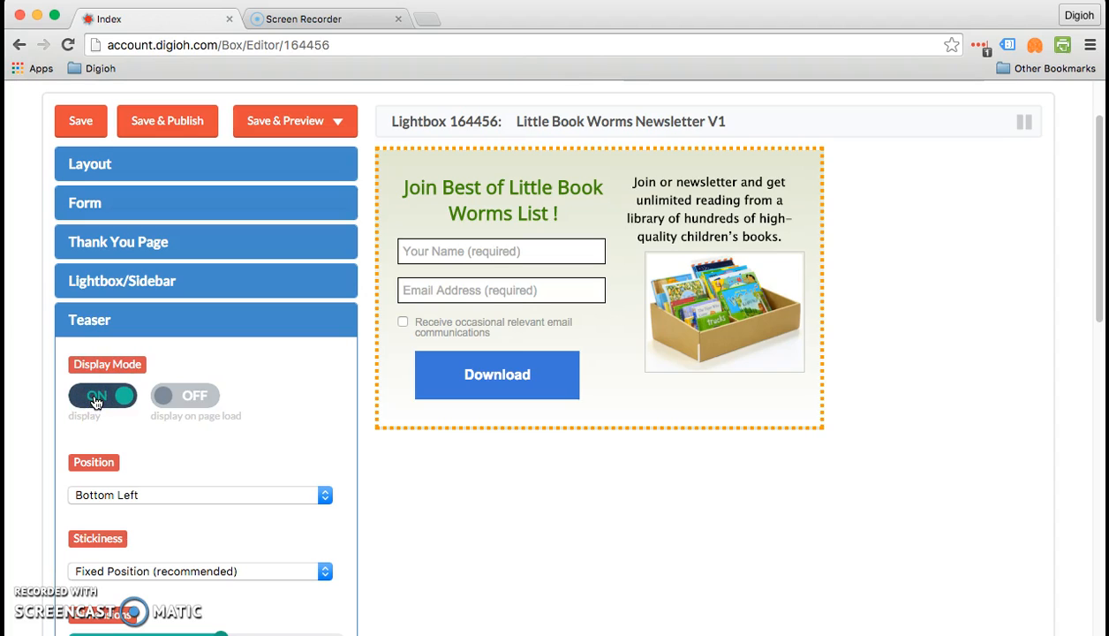
click(186, 402)
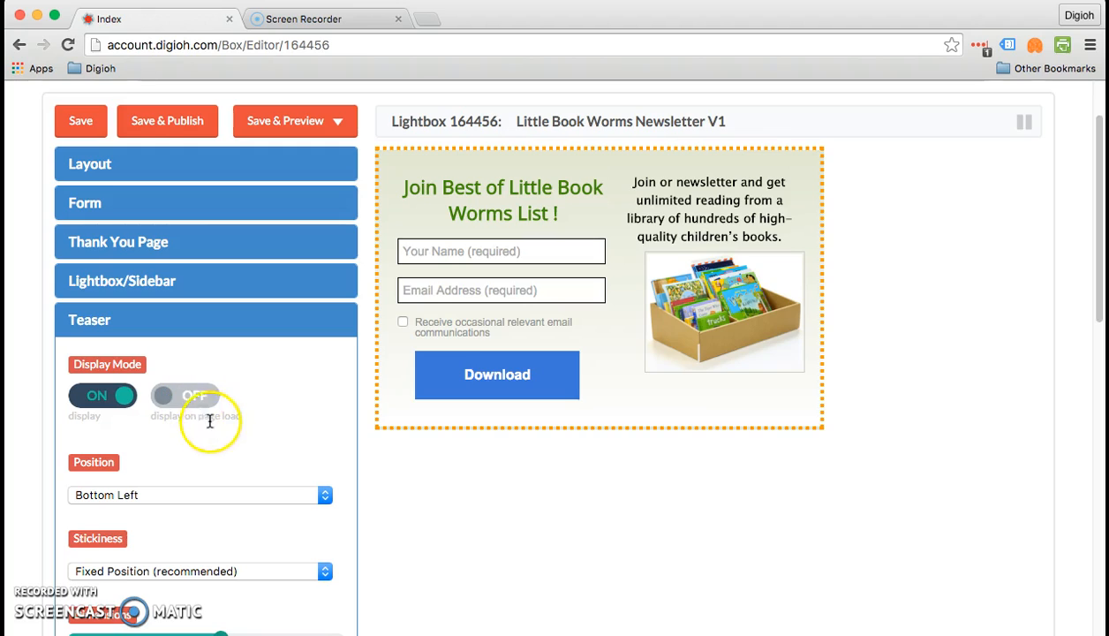
scroll(211, 431, down, 1)
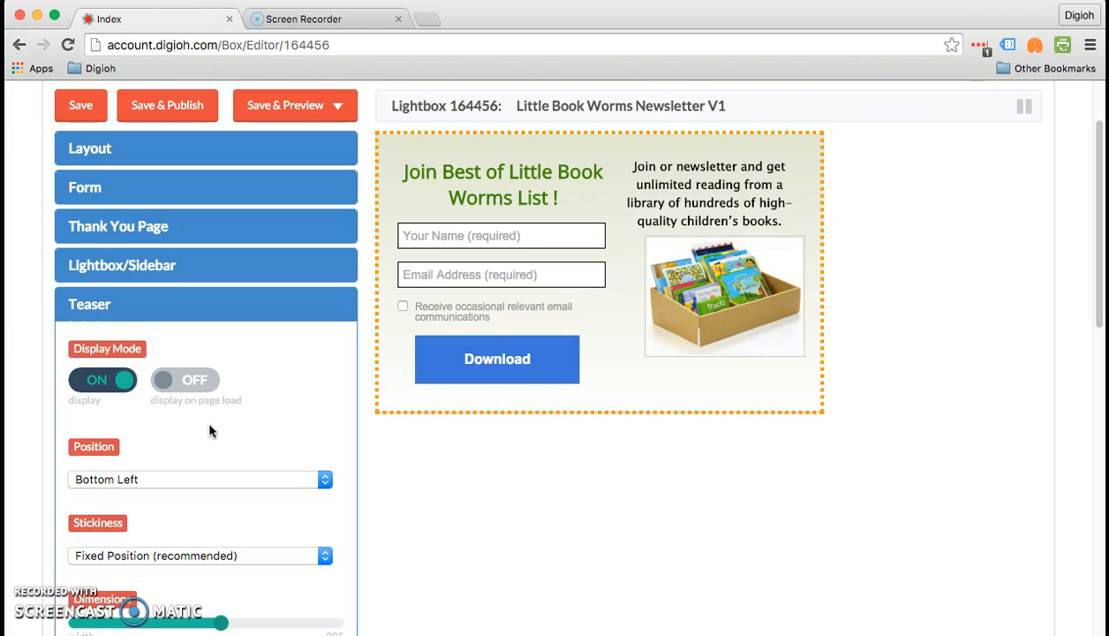
- Turn the teaser display off and set the sidebar animation to open Slide Right, close Slide Left
click(103, 391)
click(105, 389)
click(110, 272)
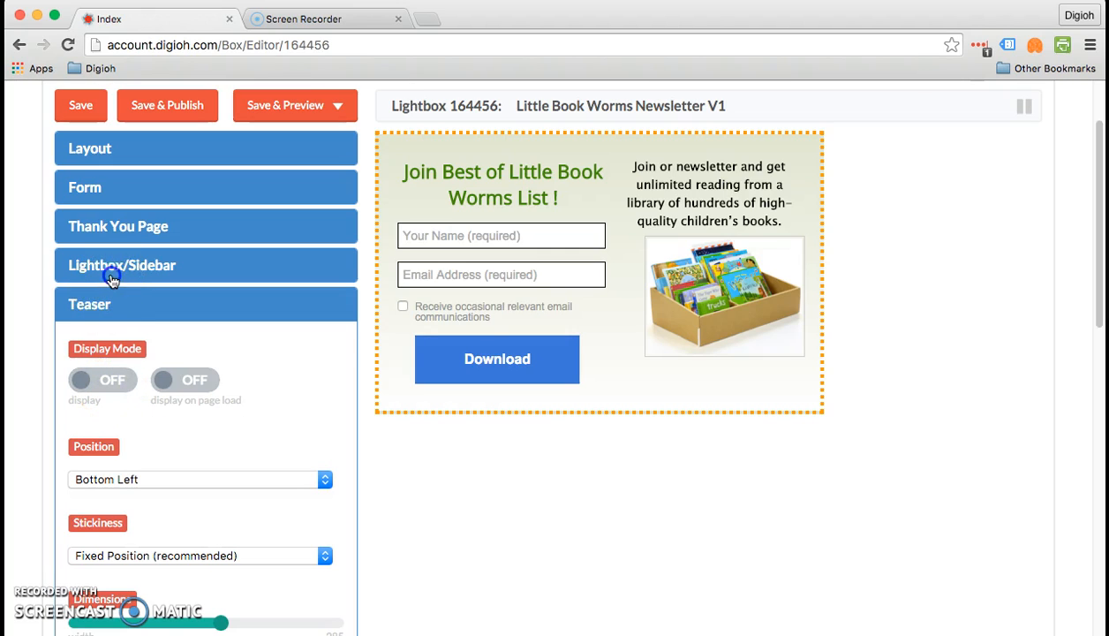
scroll(129, 375, down, 1)
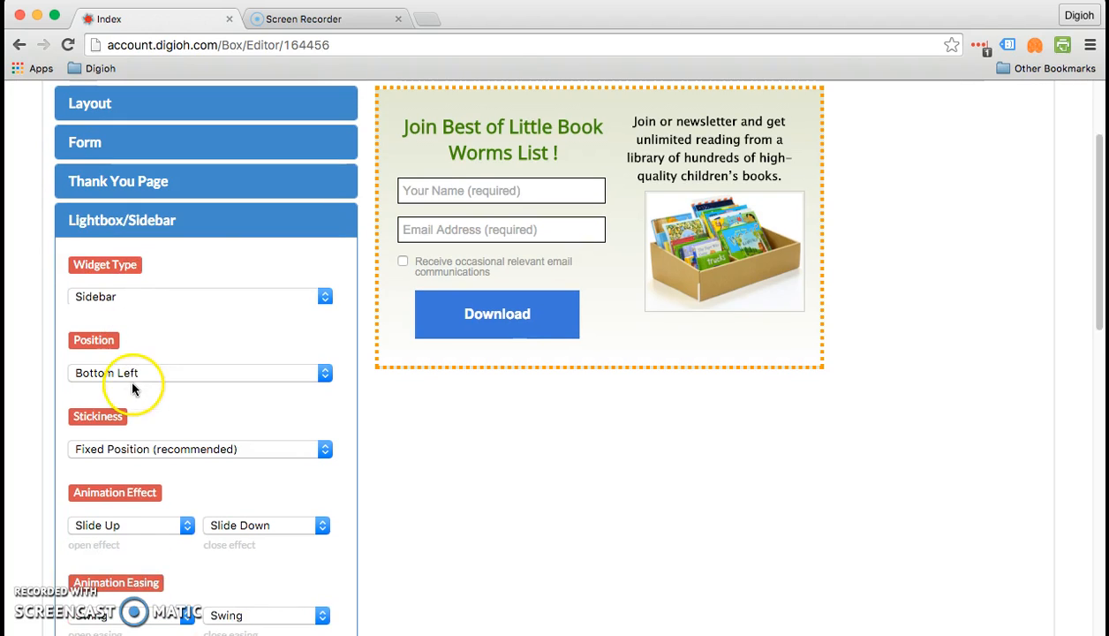
click(166, 530)
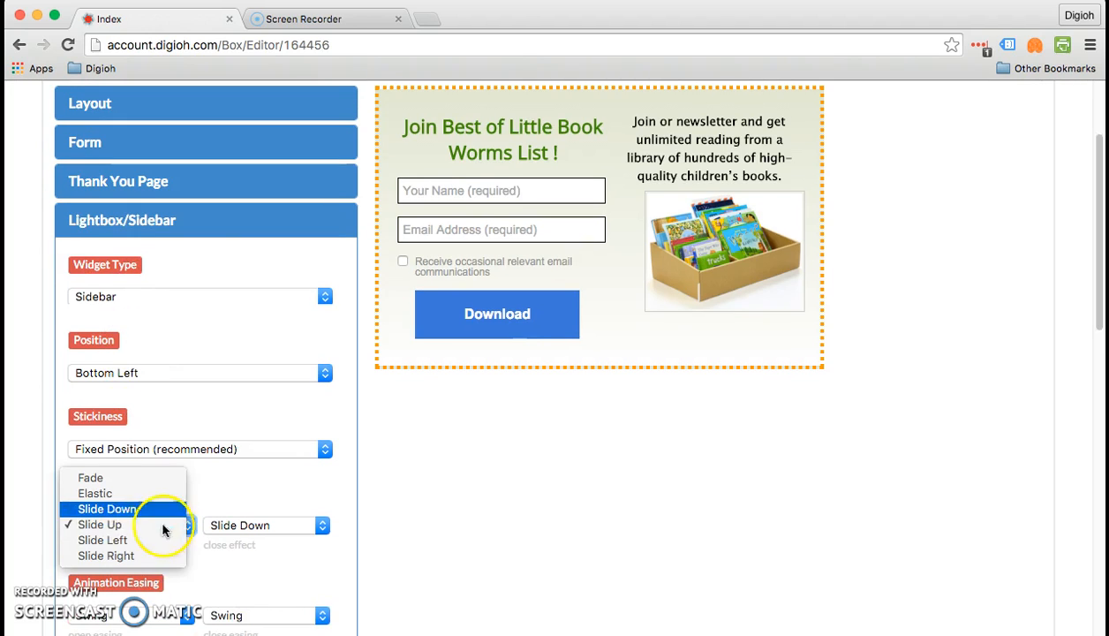
click(163, 556)
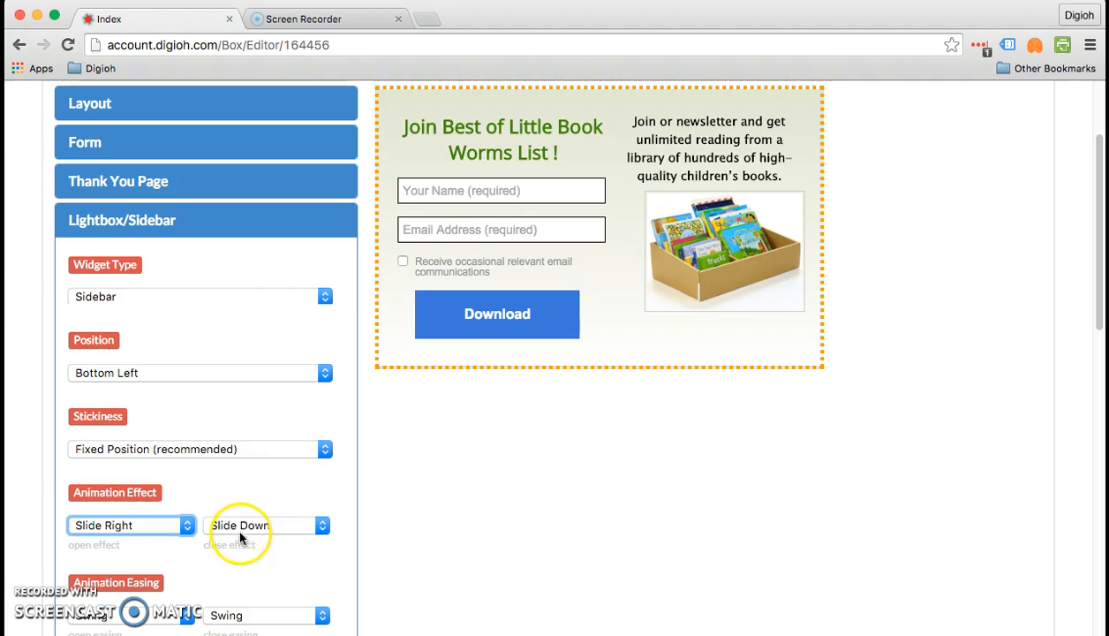
click(235, 526)
click(246, 557)
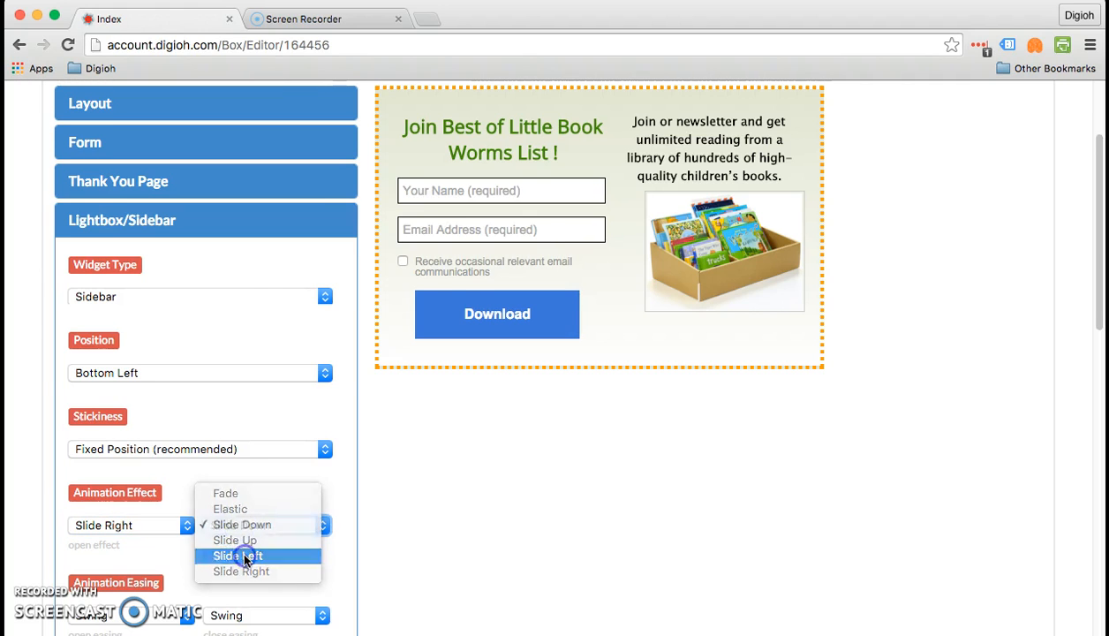
scroll(243, 556, up, 3)
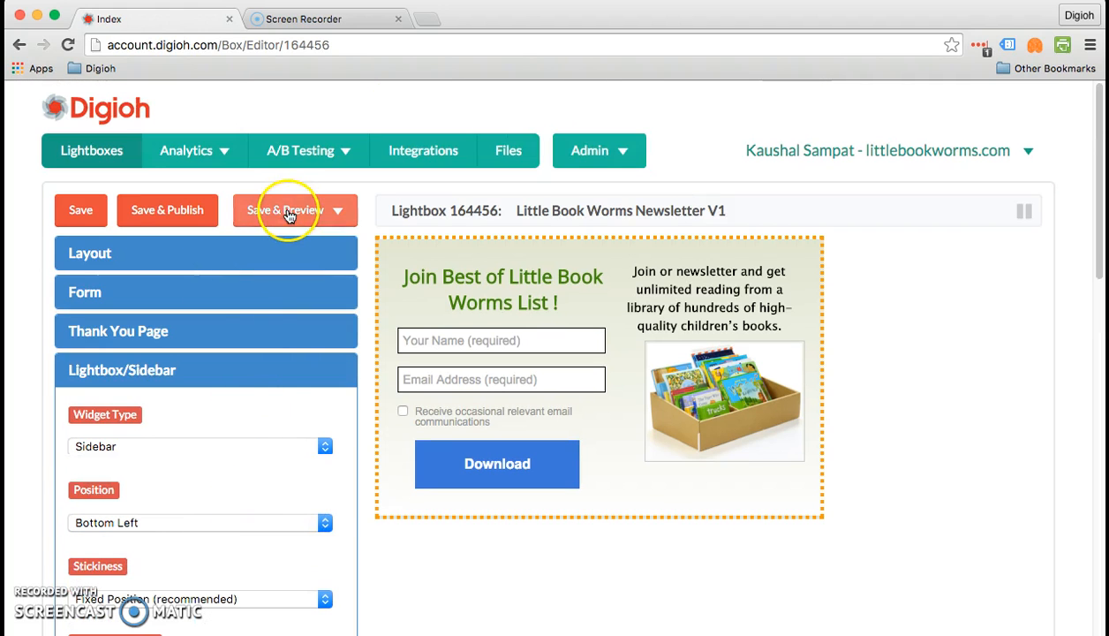
scroll(290, 212, down, 10)
click(264, 403)
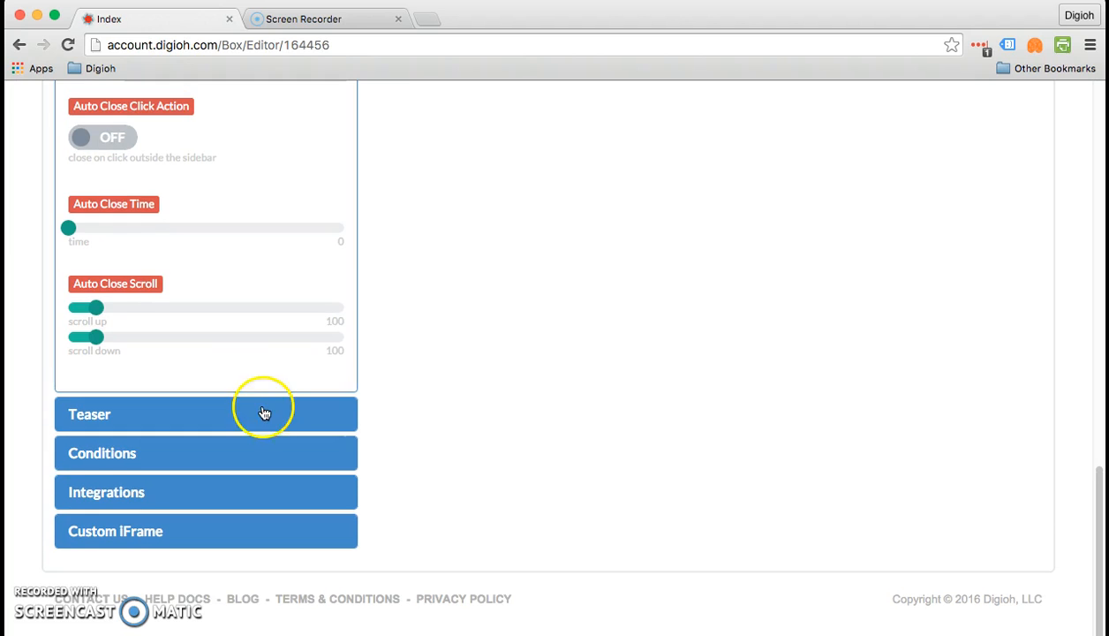
scroll(428, 397, up, 10)
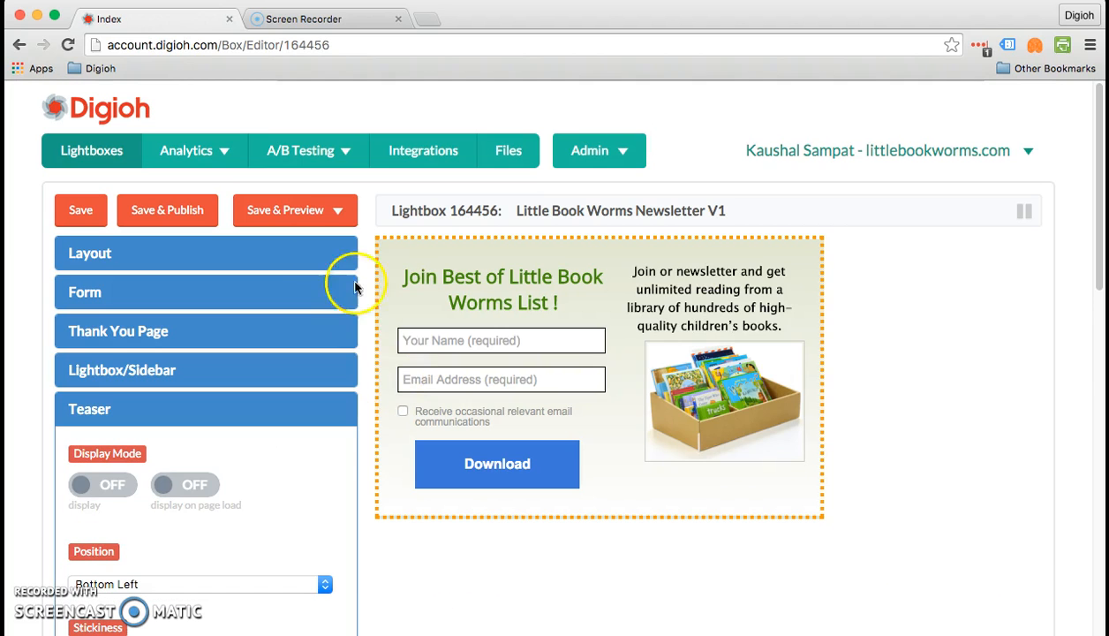
- Save and preview the lightbox on a blank site, dismiss the sidebar, then close the preview
click(313, 229)
click(321, 258)
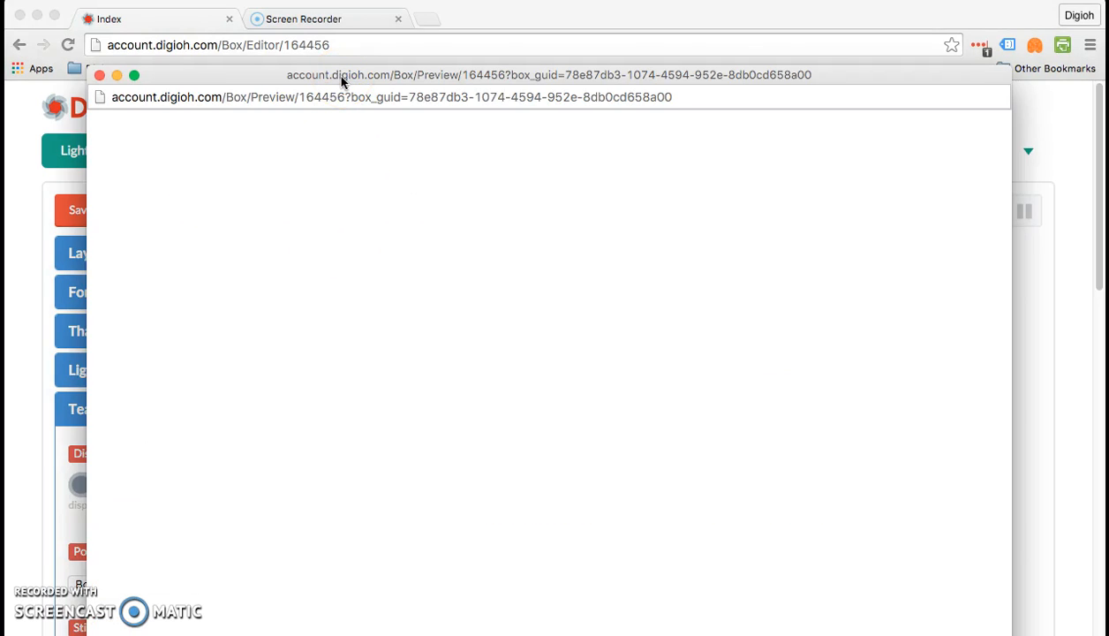
drag(343, 81, 343, 34)
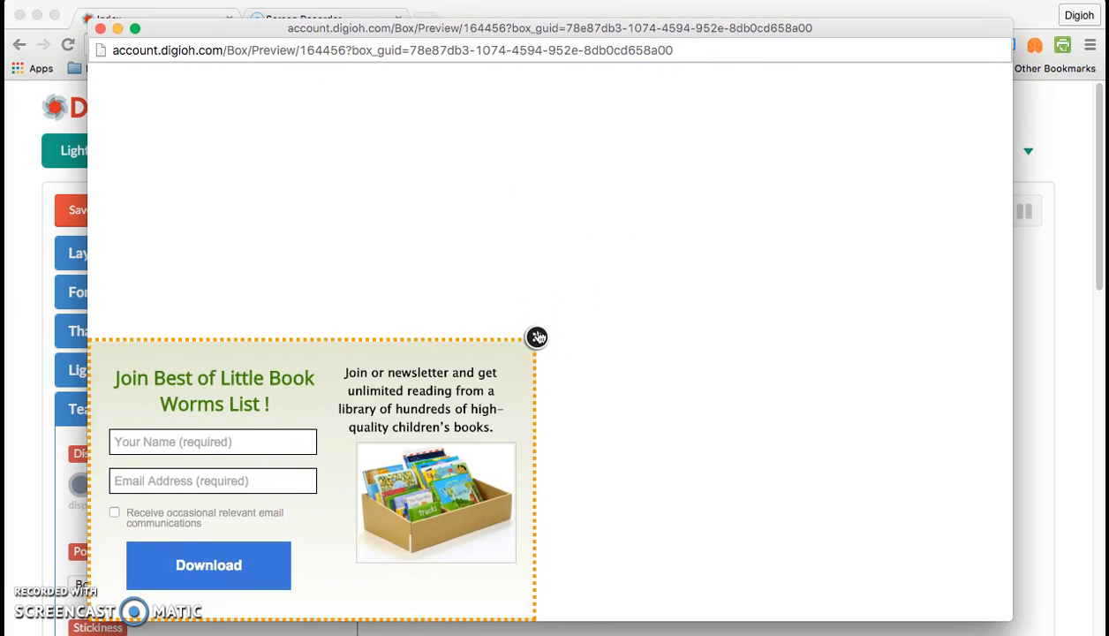
click(537, 338)
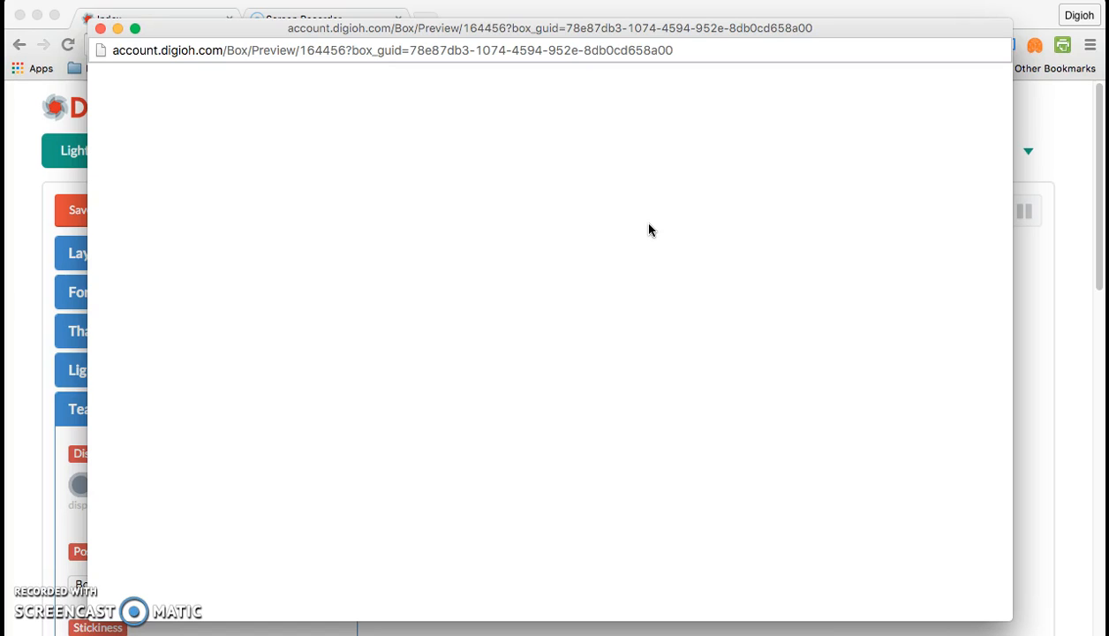
click(102, 29)
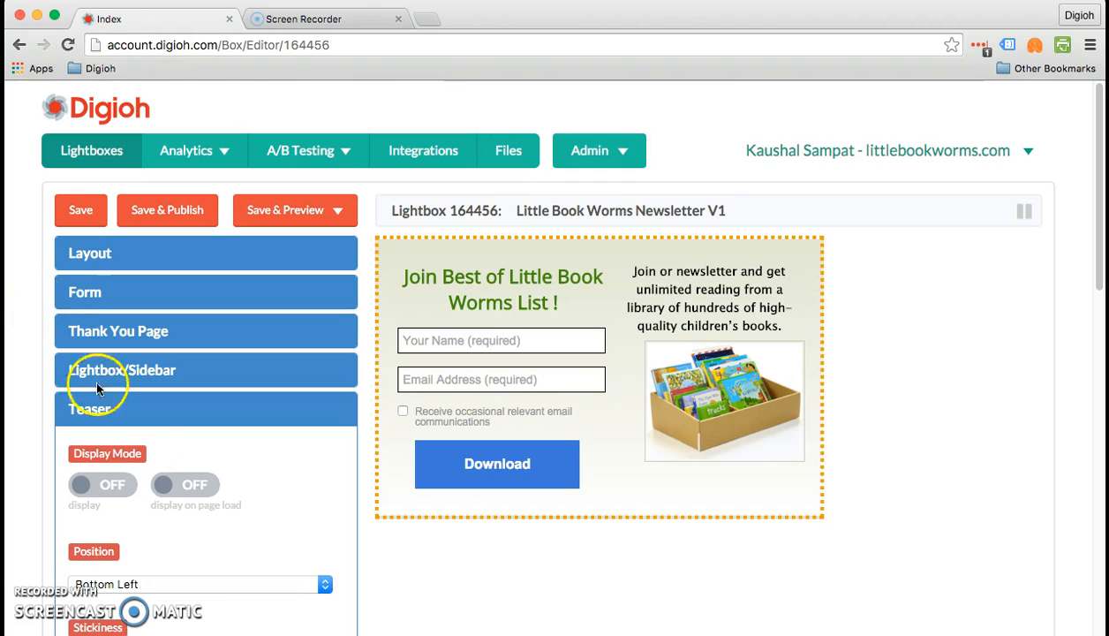
- Turn the teaser display mode back on
click(88, 486)
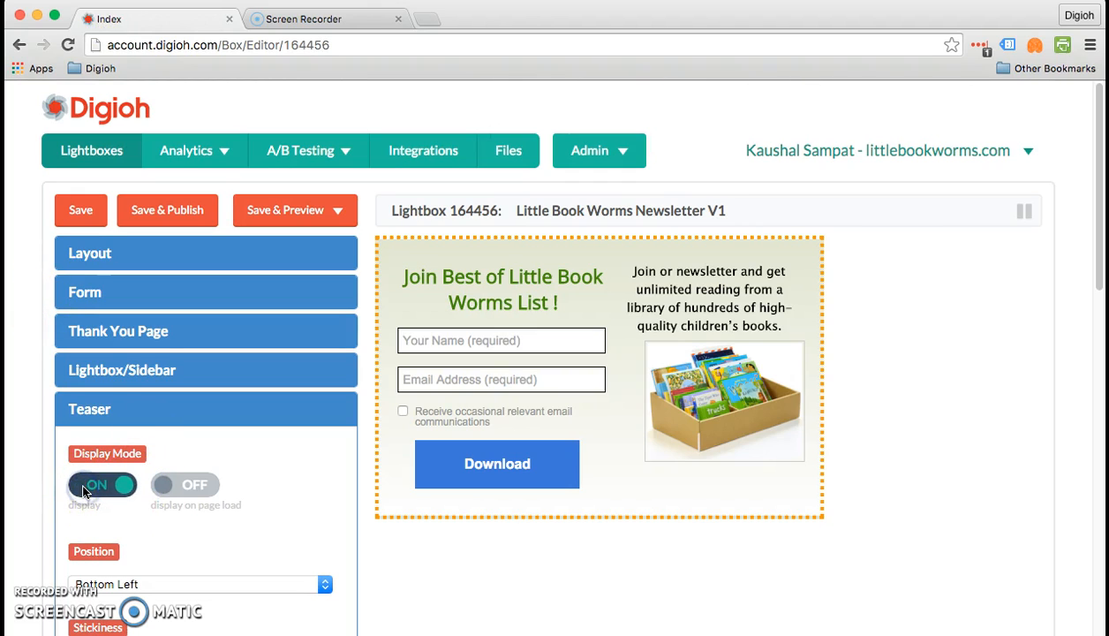
click(205, 486)
scroll(208, 491, down, 1)
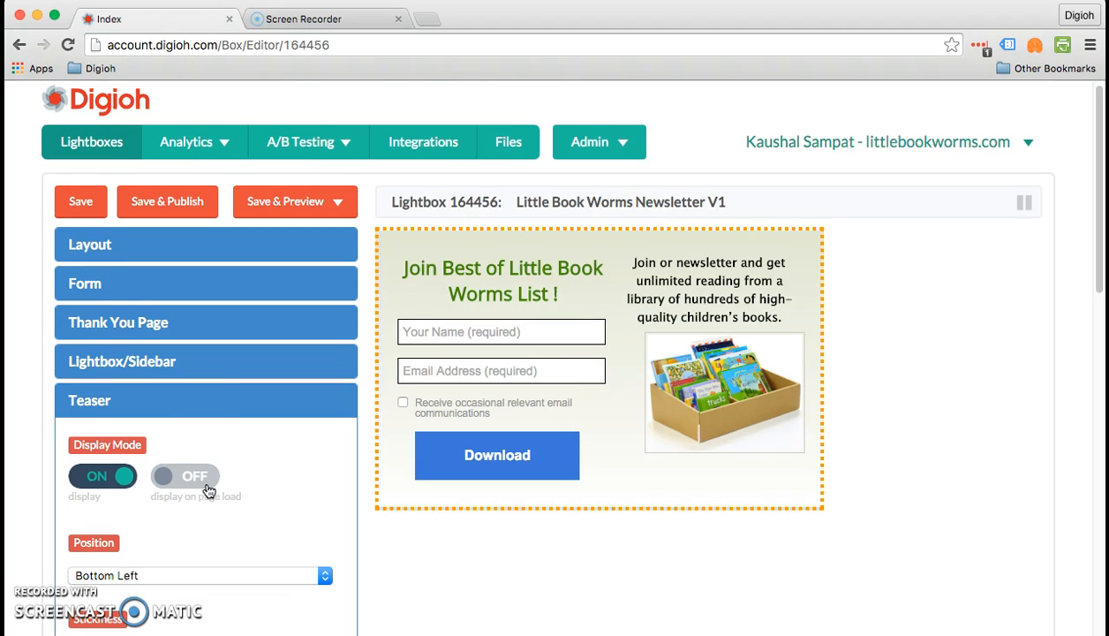
- Set the sidebar animation effect to open with Slide Up and close with Slide Down
click(176, 368)
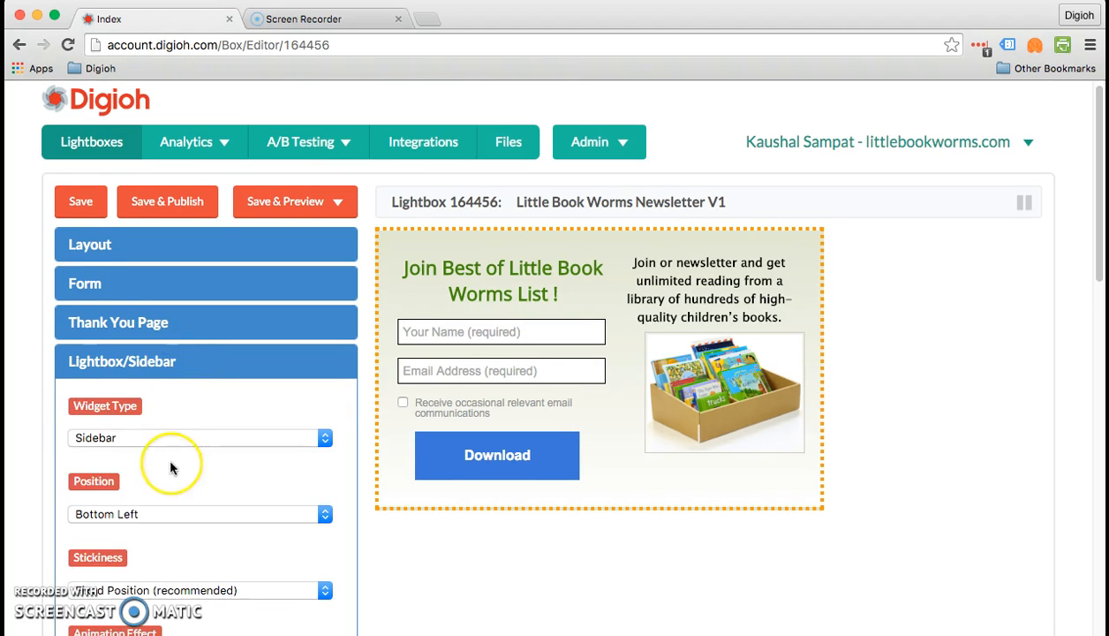
scroll(170, 463, down, 4)
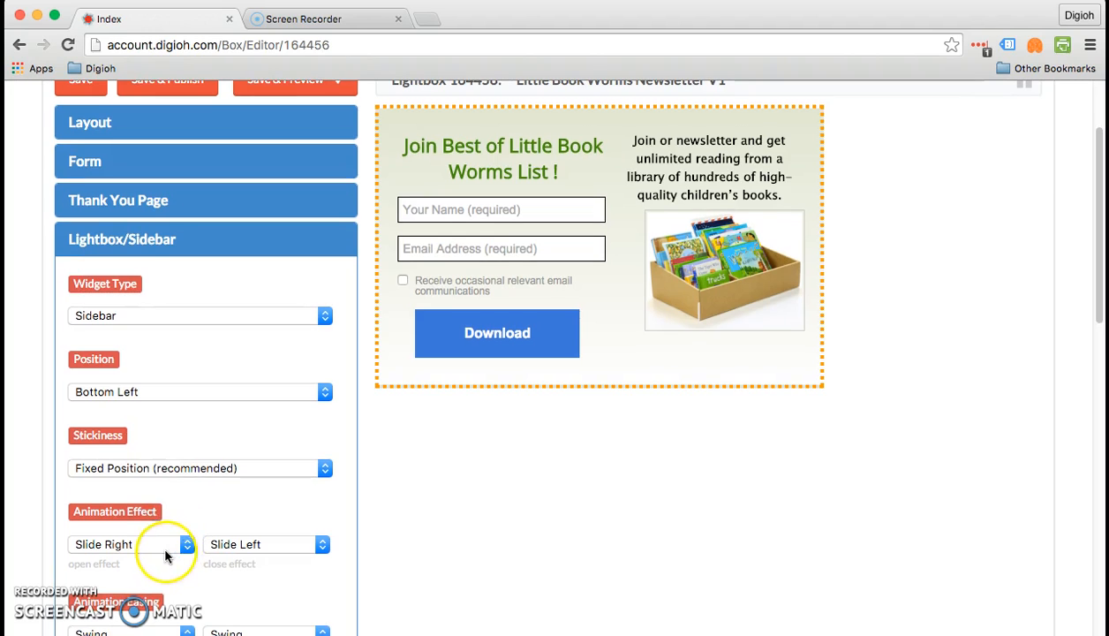
click(155, 544)
click(154, 542)
click(154, 543)
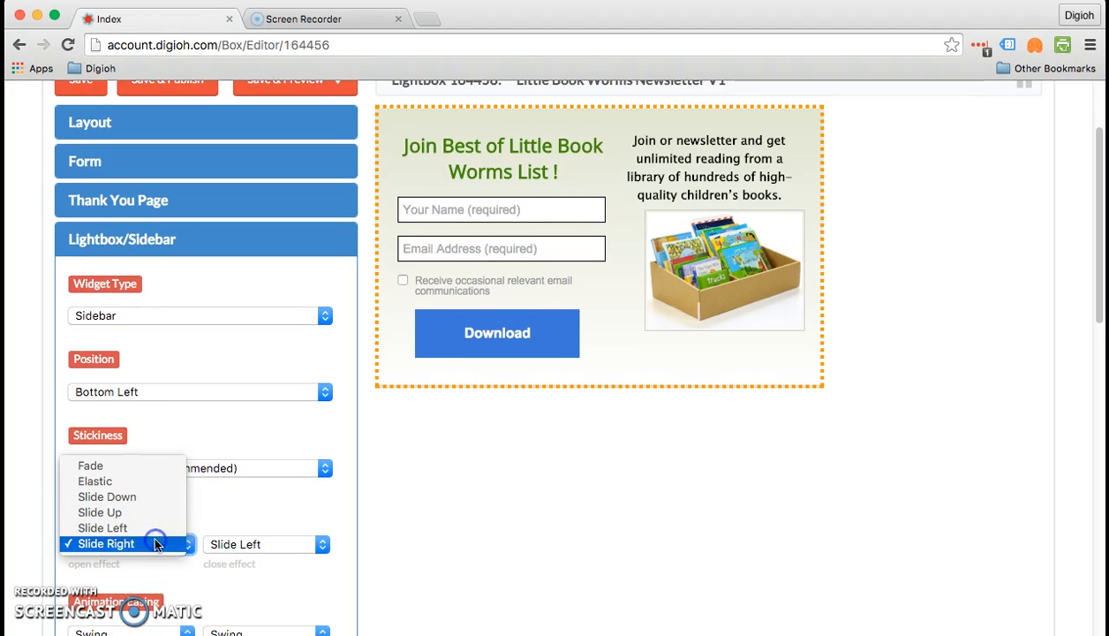
click(152, 511)
click(248, 542)
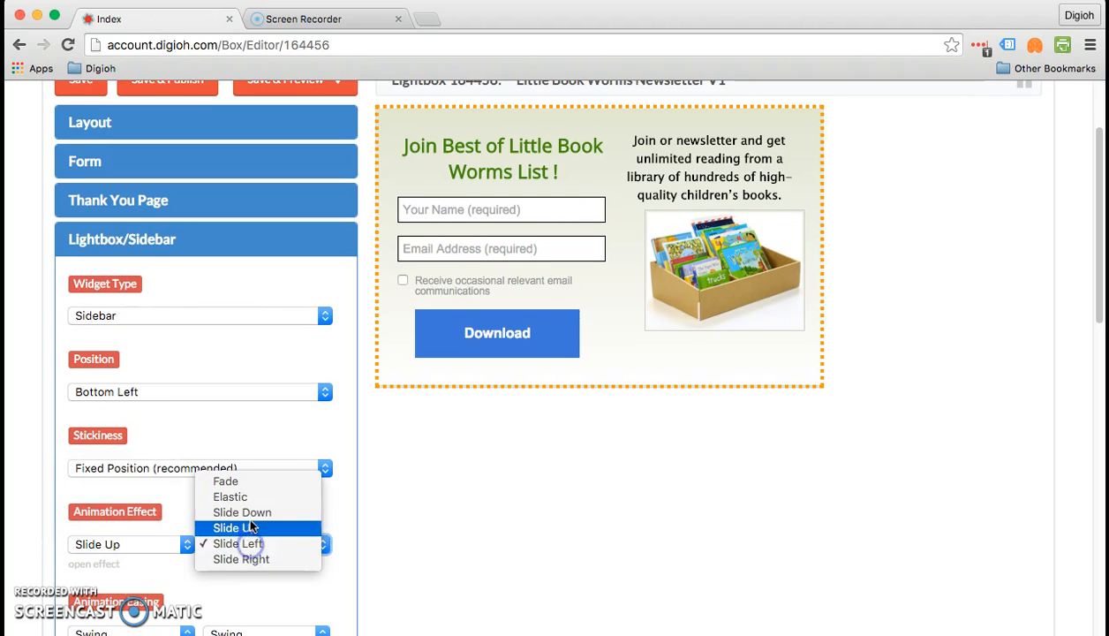
click(249, 513)
scroll(250, 521, down, 8)
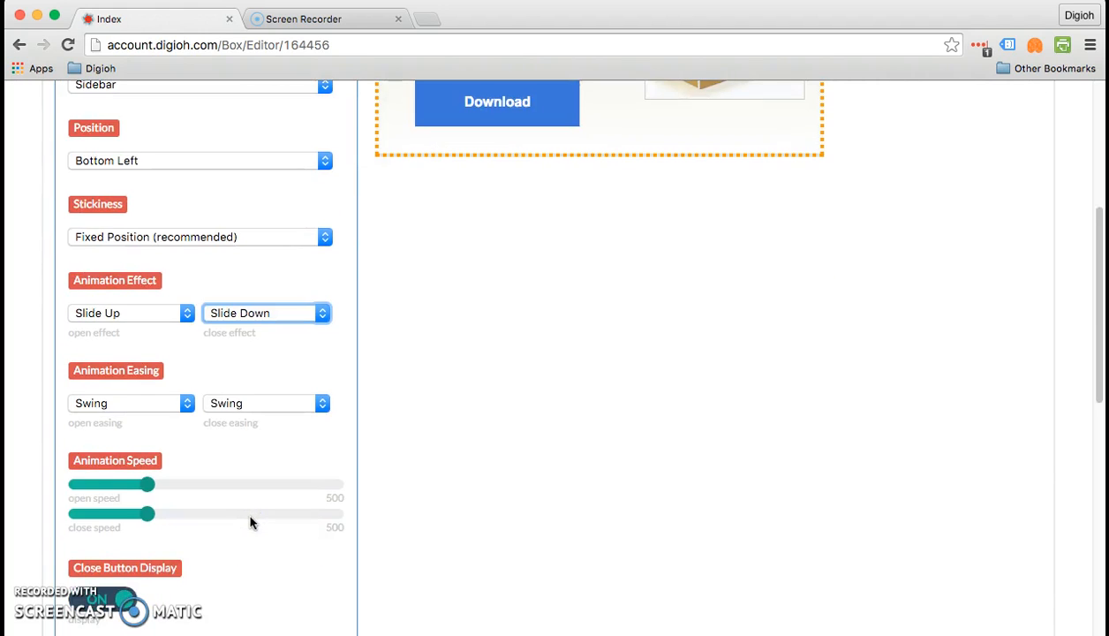
scroll(250, 523, down, 10)
click(231, 401)
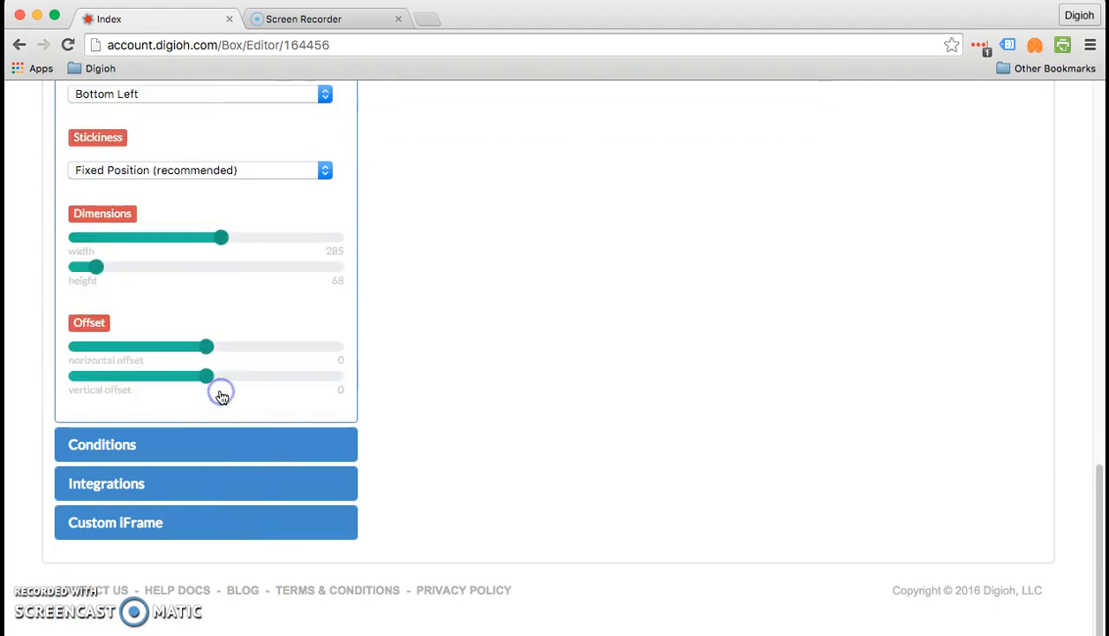
scroll(222, 398, up, 10)
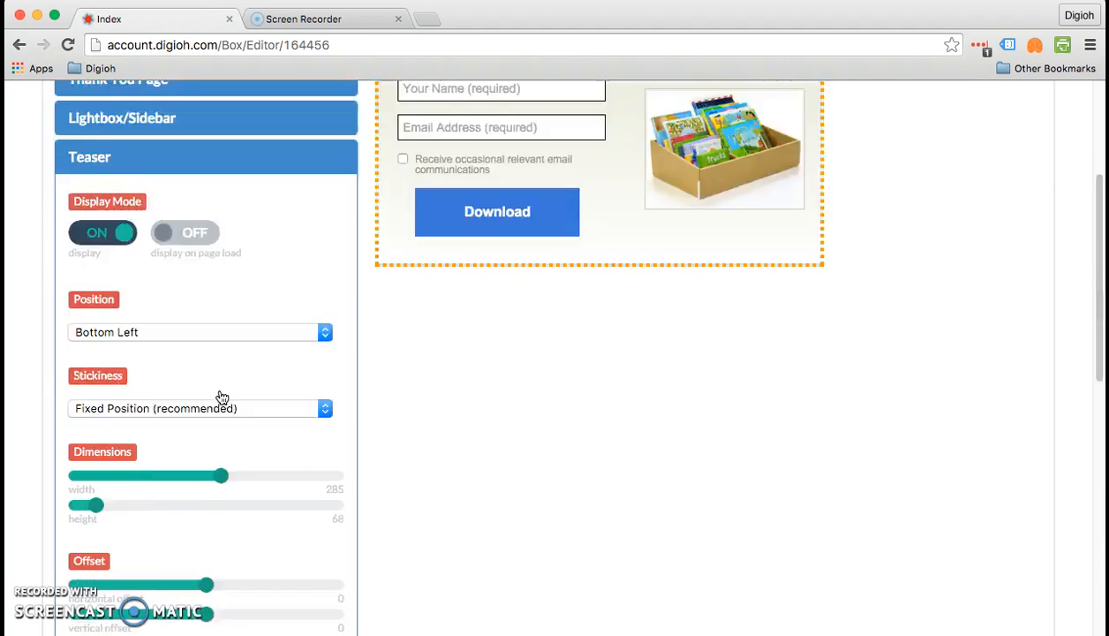
scroll(222, 397, down, 5)
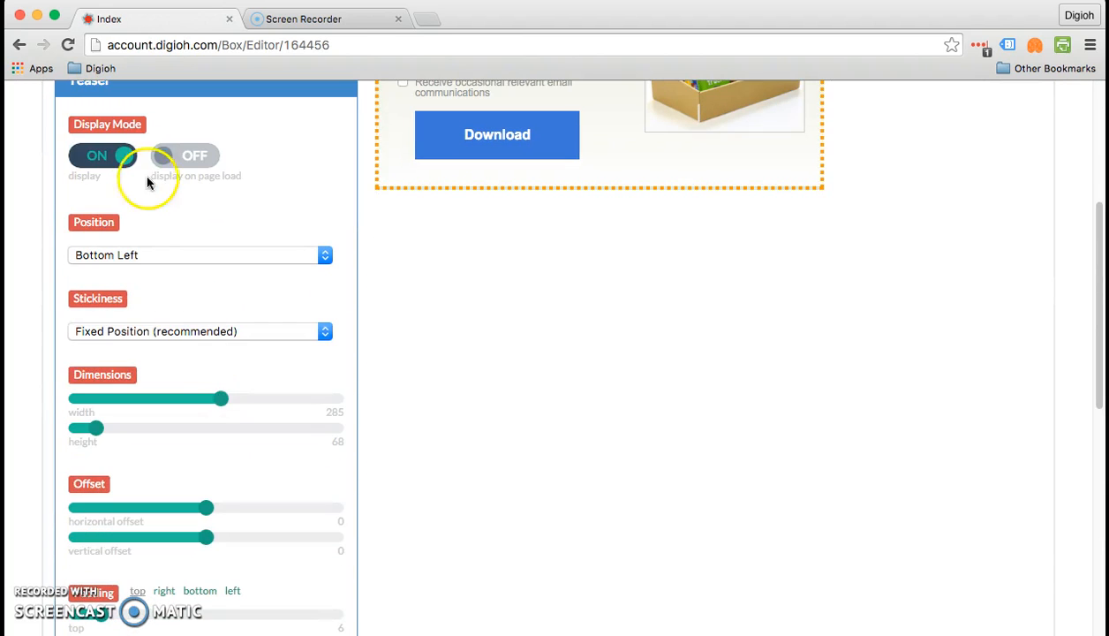
click(119, 255)
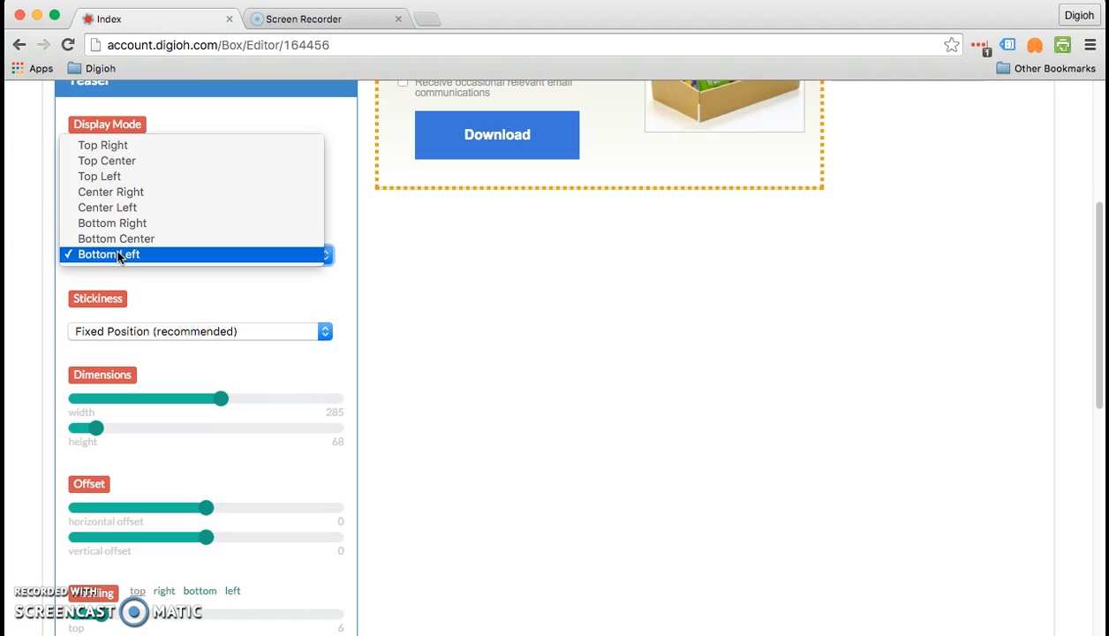
click(119, 255)
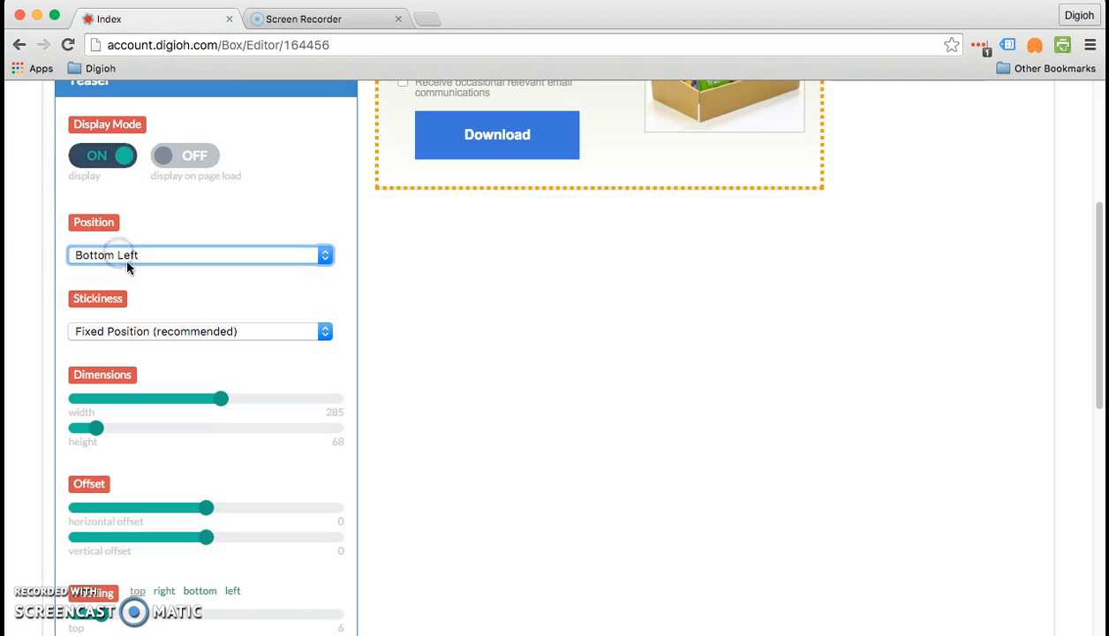
click(155, 331)
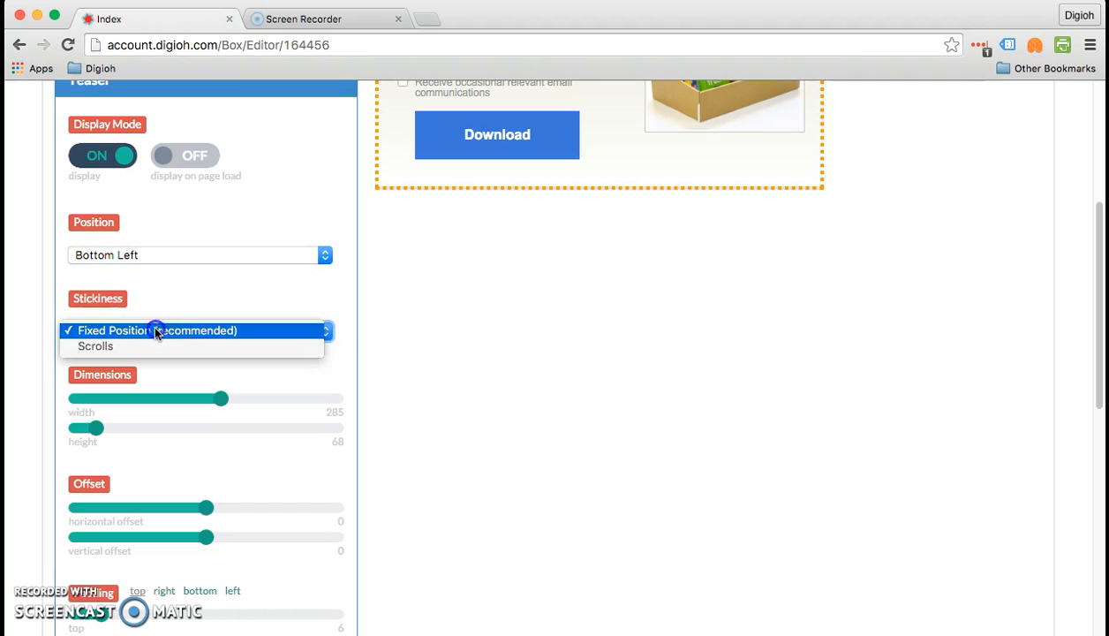
click(155, 331)
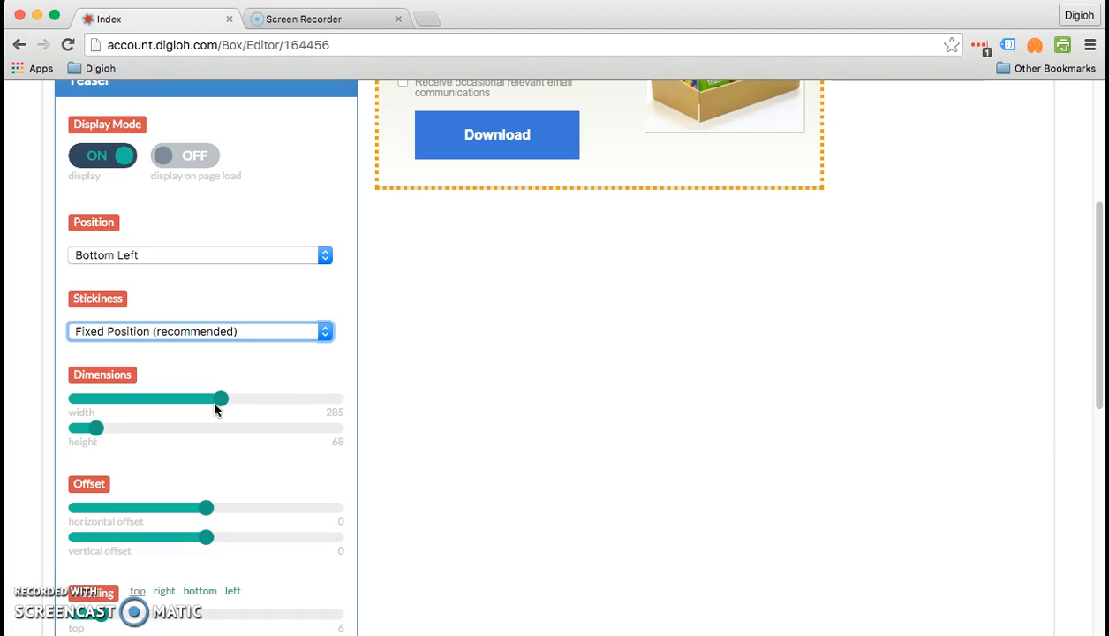
scroll(215, 408, up, 5)
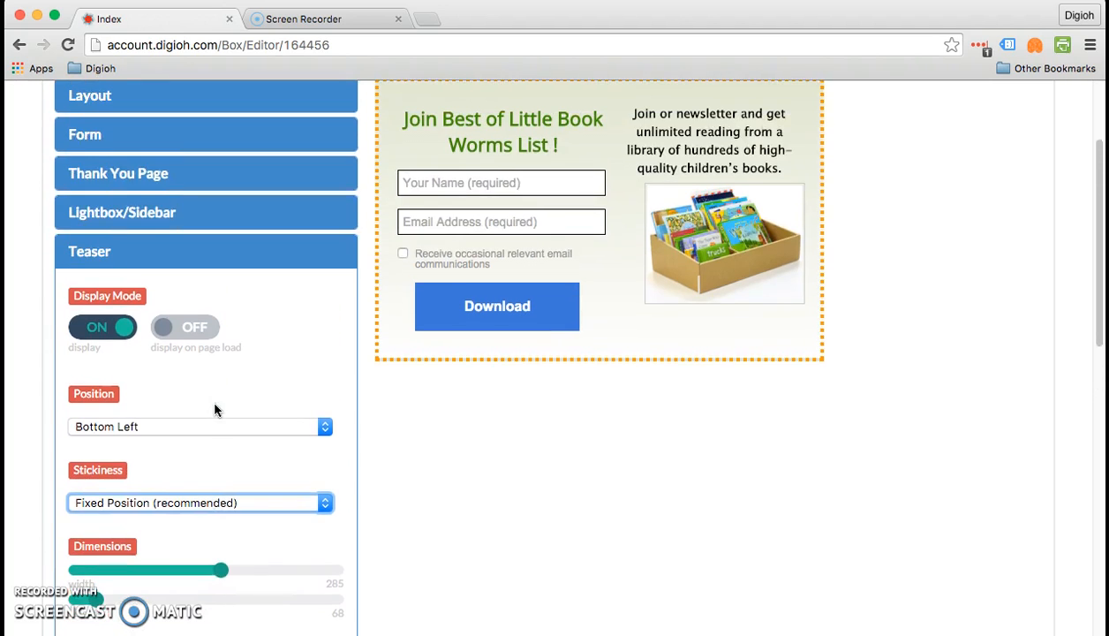
- Switch the Text 2 paragraph about unlimited reading to Display Mode off
click(173, 252)
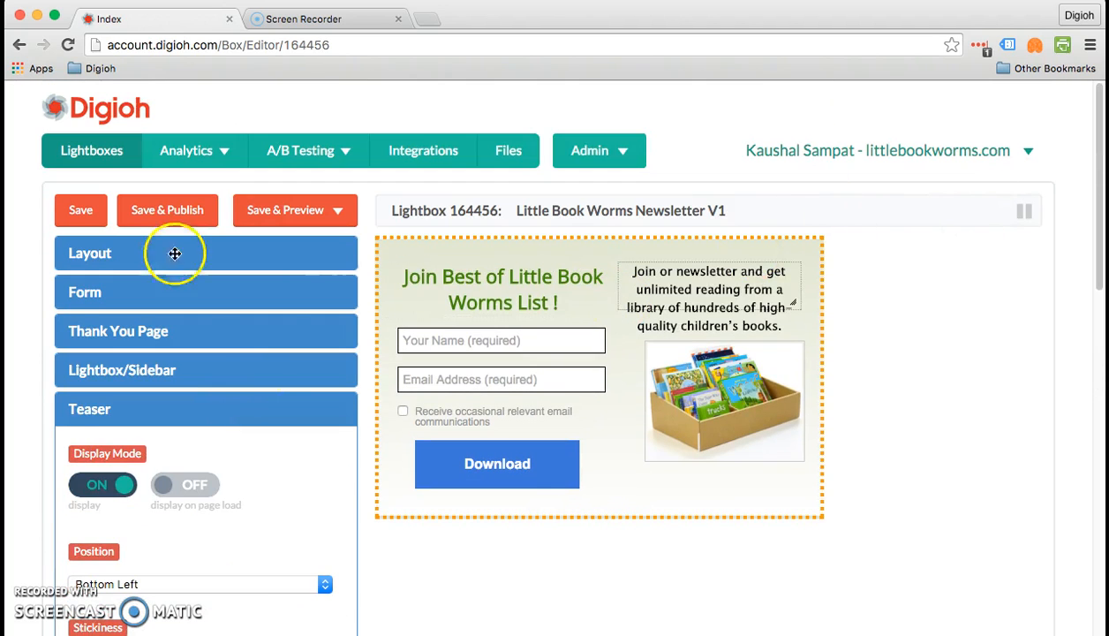
click(173, 248)
click(172, 250)
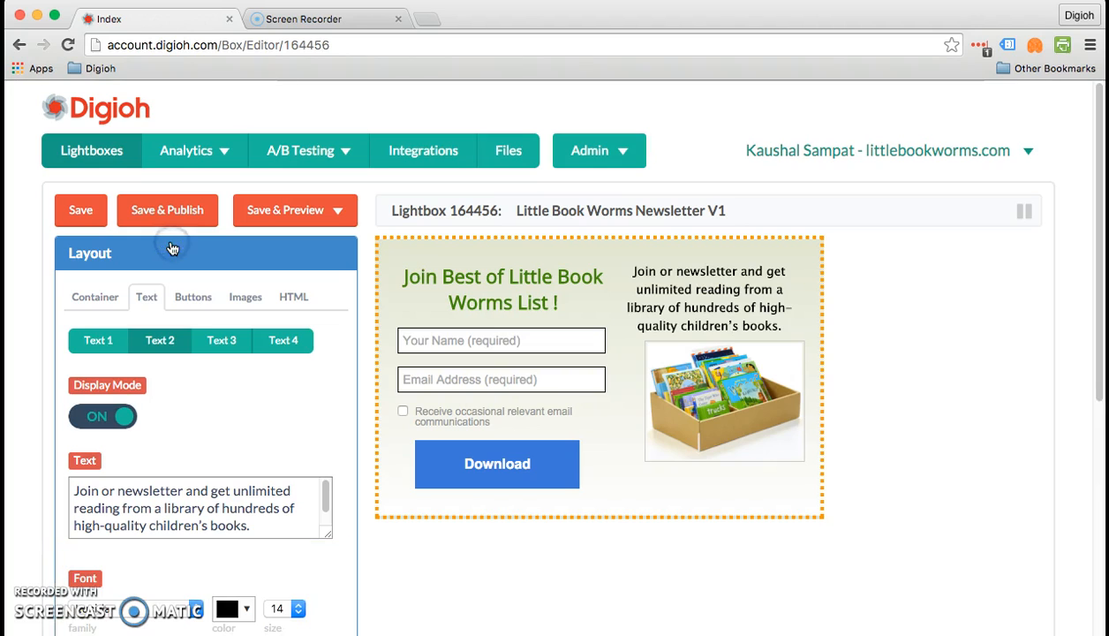
click(93, 303)
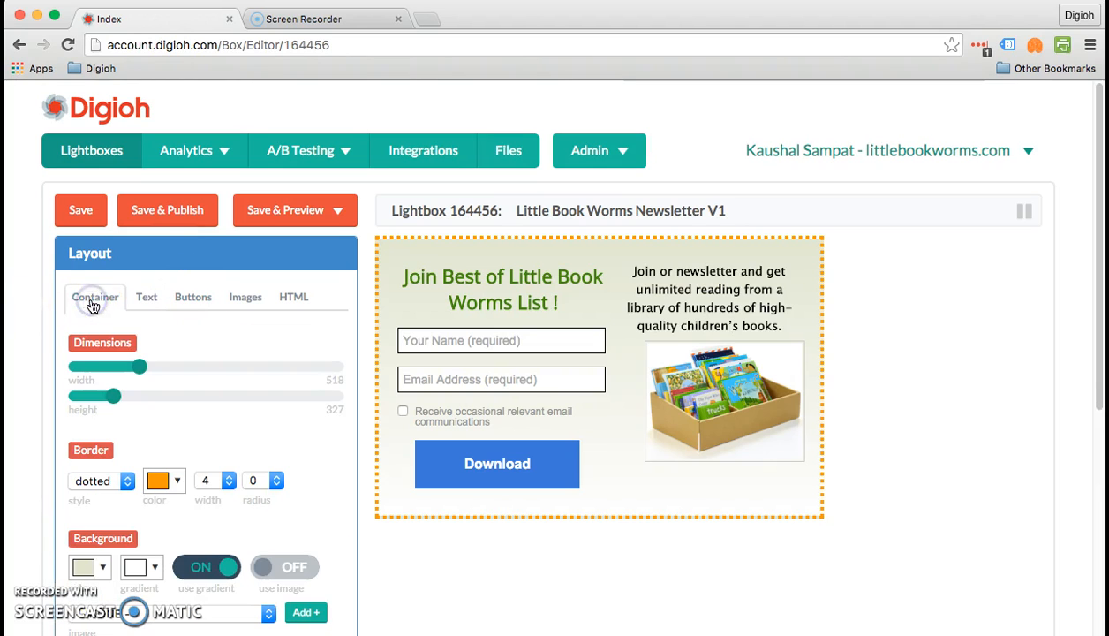
click(671, 272)
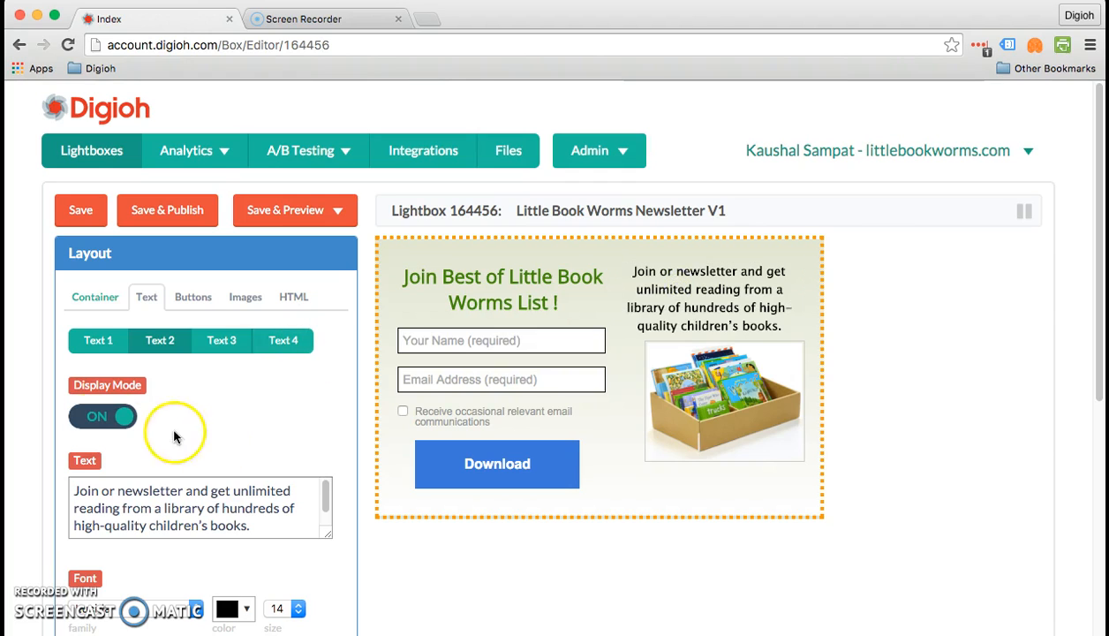
click(91, 420)
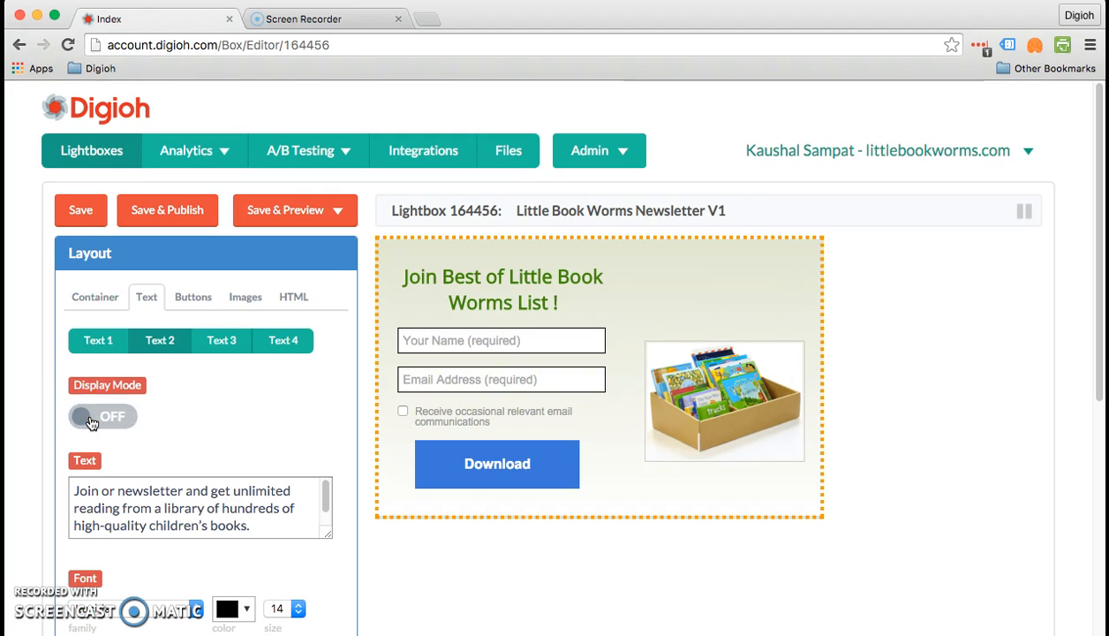
click(91, 420)
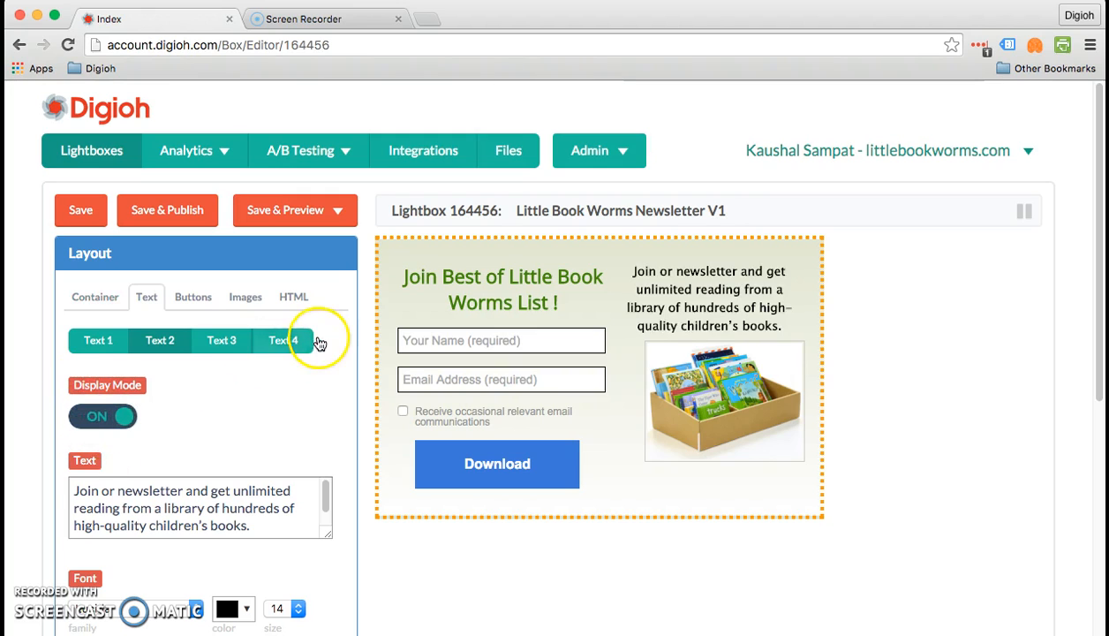
click(281, 345)
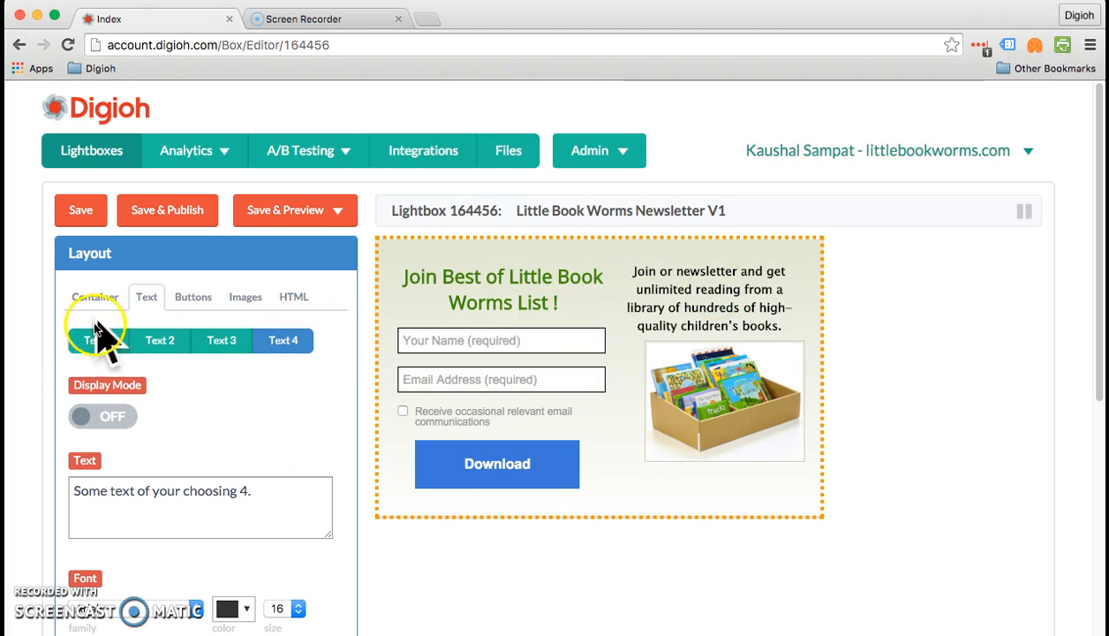
click(716, 287)
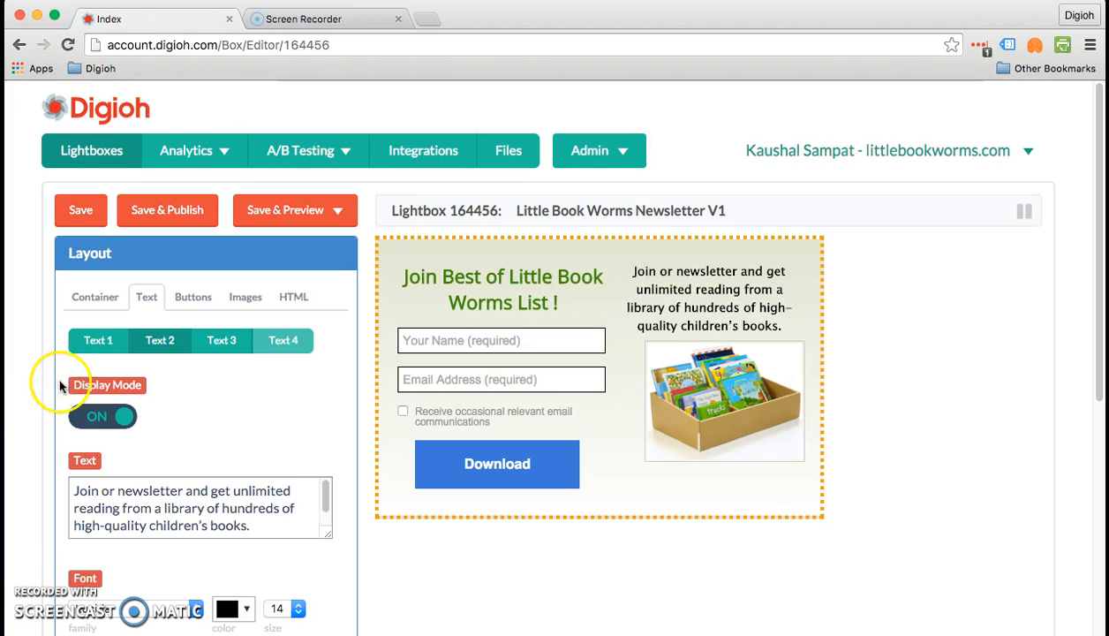
click(102, 420)
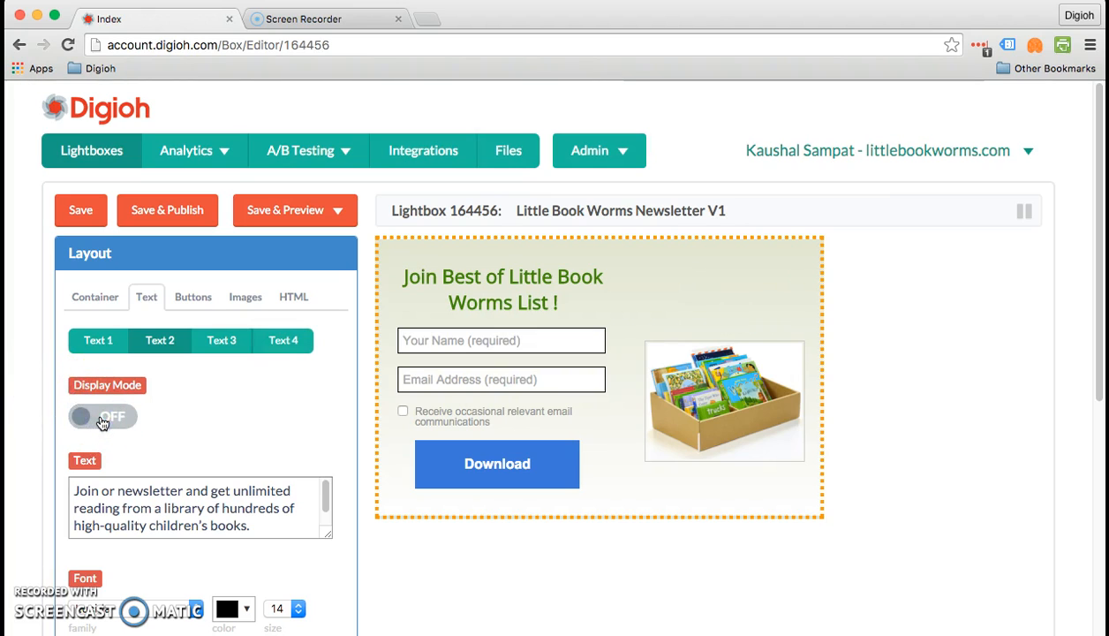
- Hide the book image and narrow the lightbox container width from 518 to 285
click(732, 397)
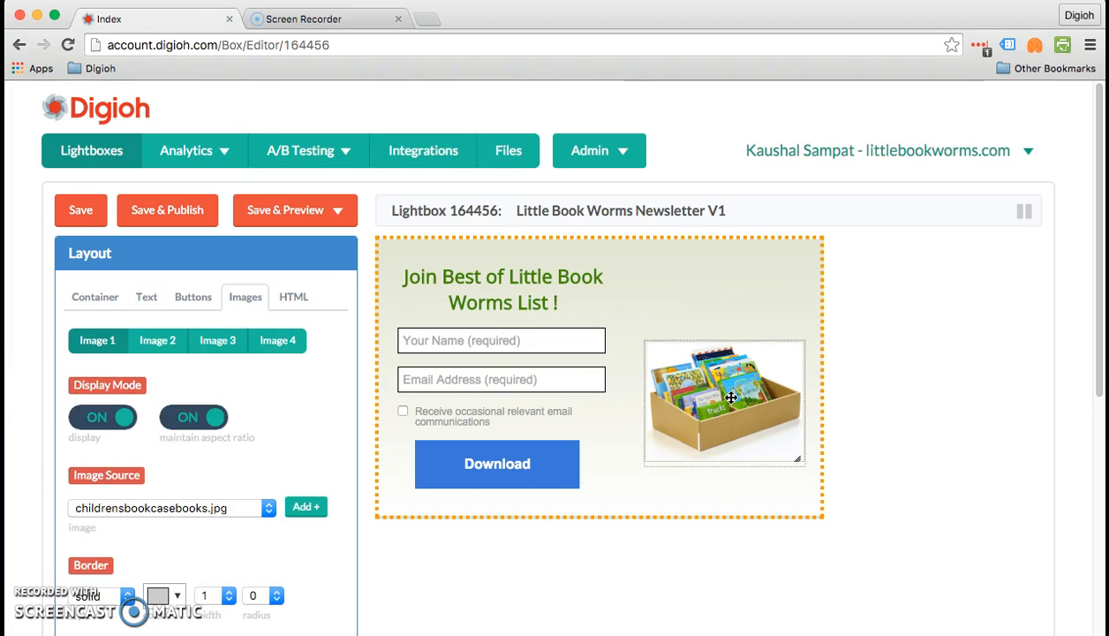
click(85, 402)
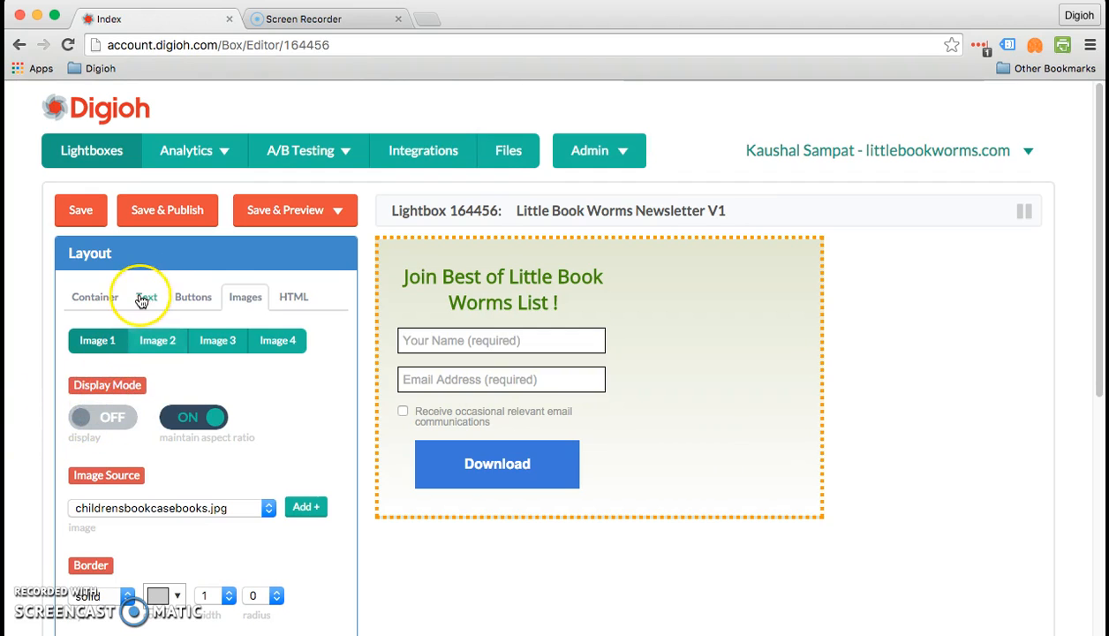
click(110, 298)
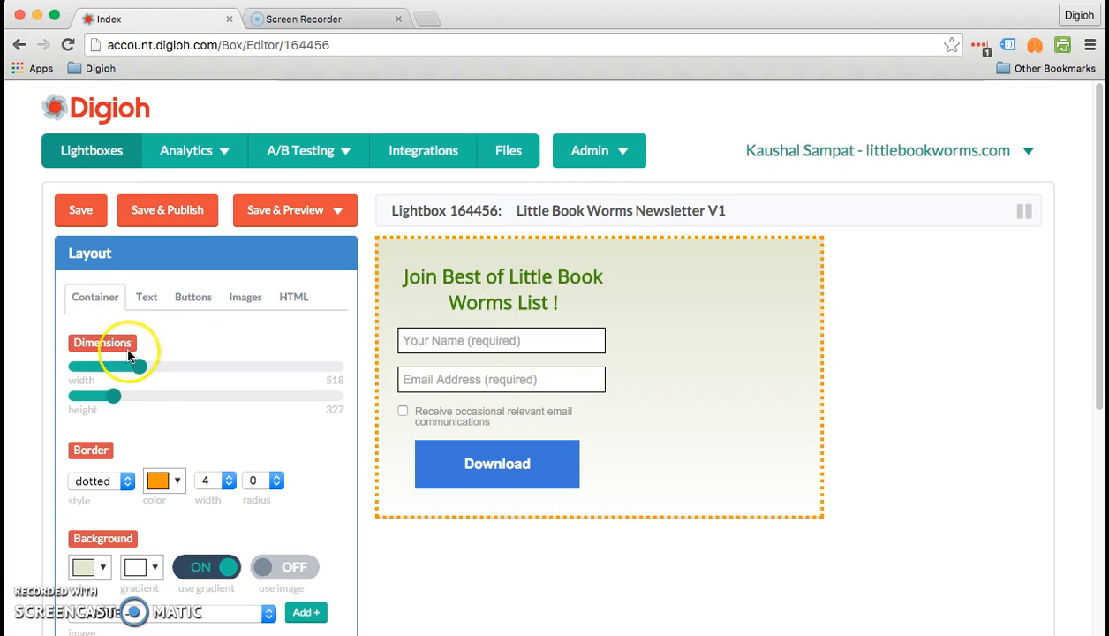
drag(141, 377, 108, 371)
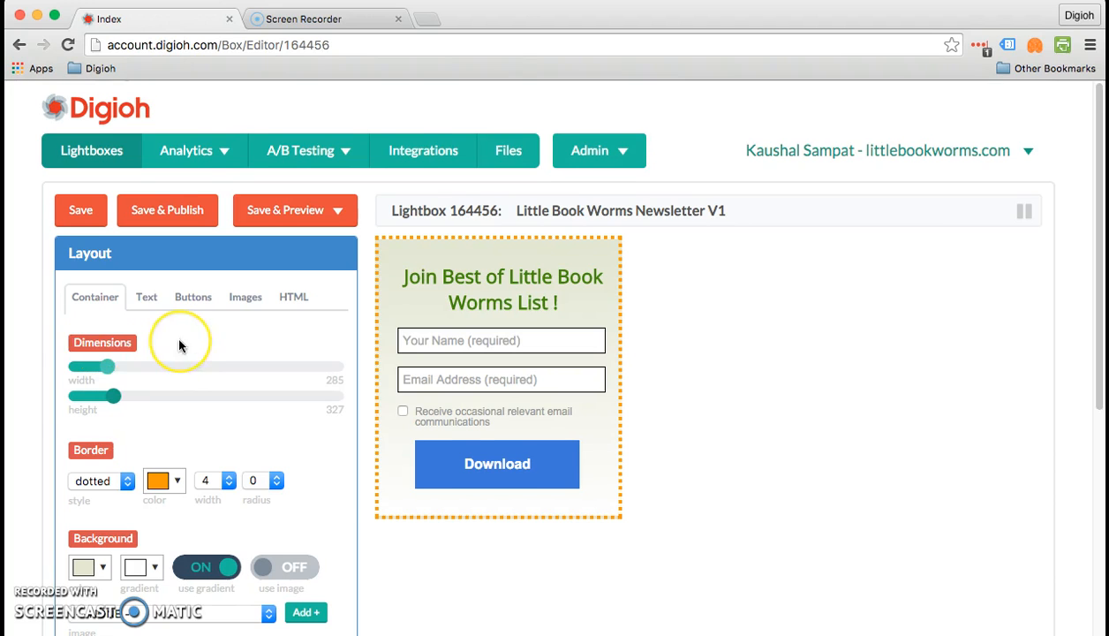
scroll(175, 335, down, 5)
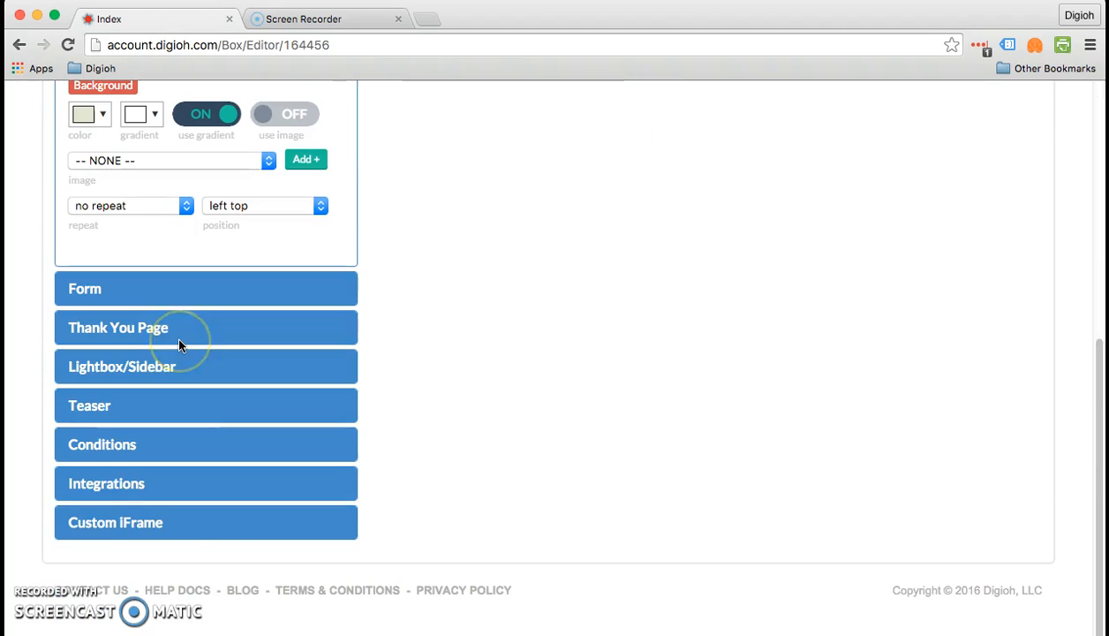
- Review the teaser offsets, then bring up the Save & Preview options
click(182, 415)
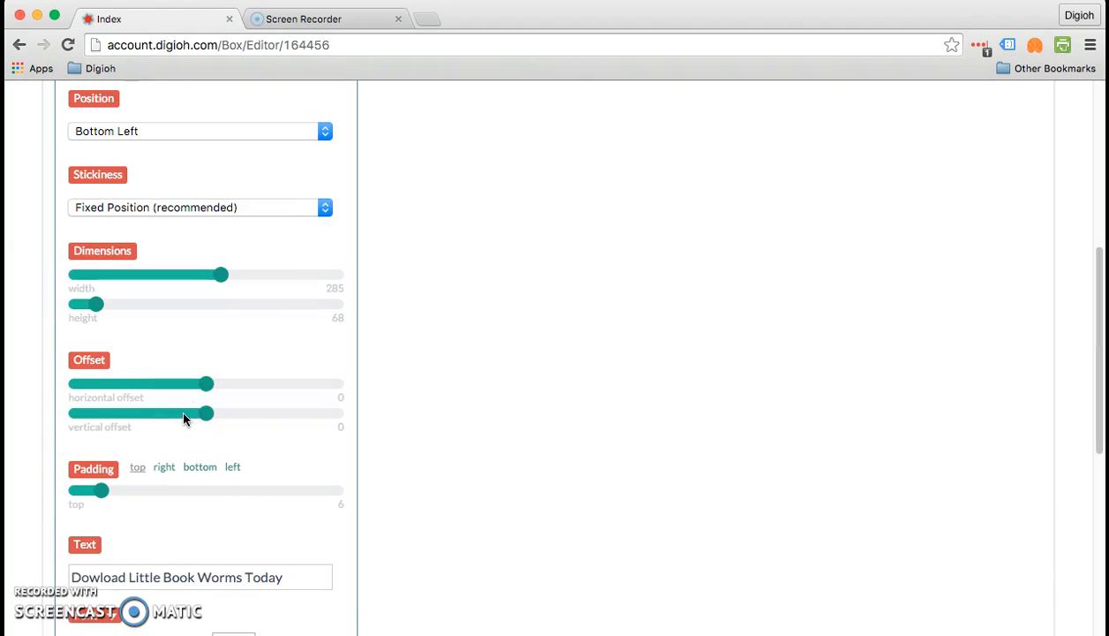
scroll(184, 419, up, 1)
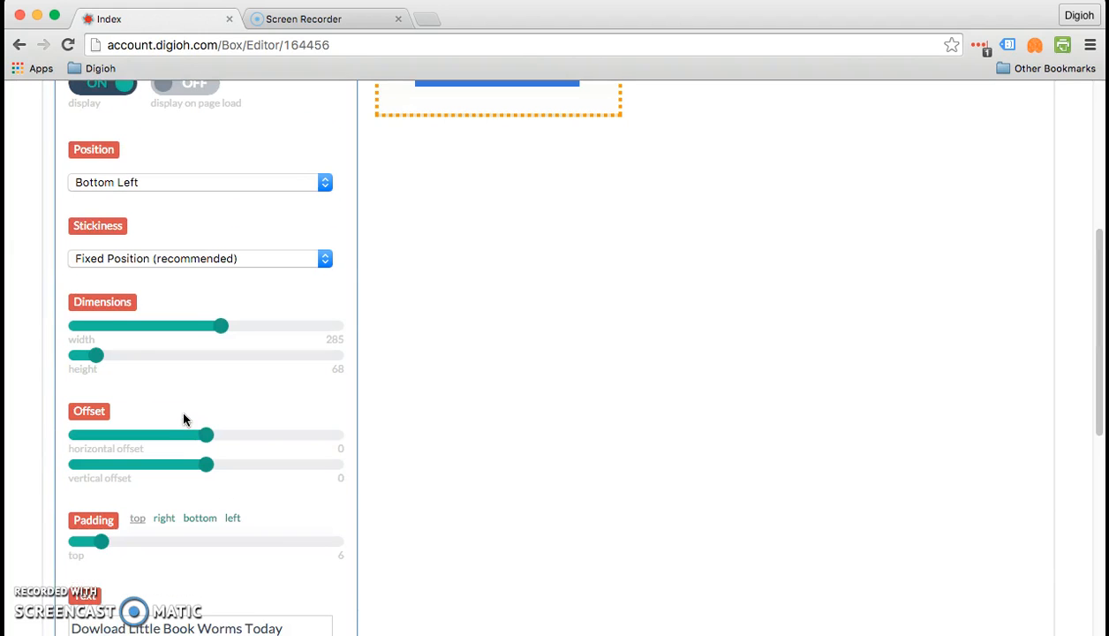
scroll(185, 419, down, 1)
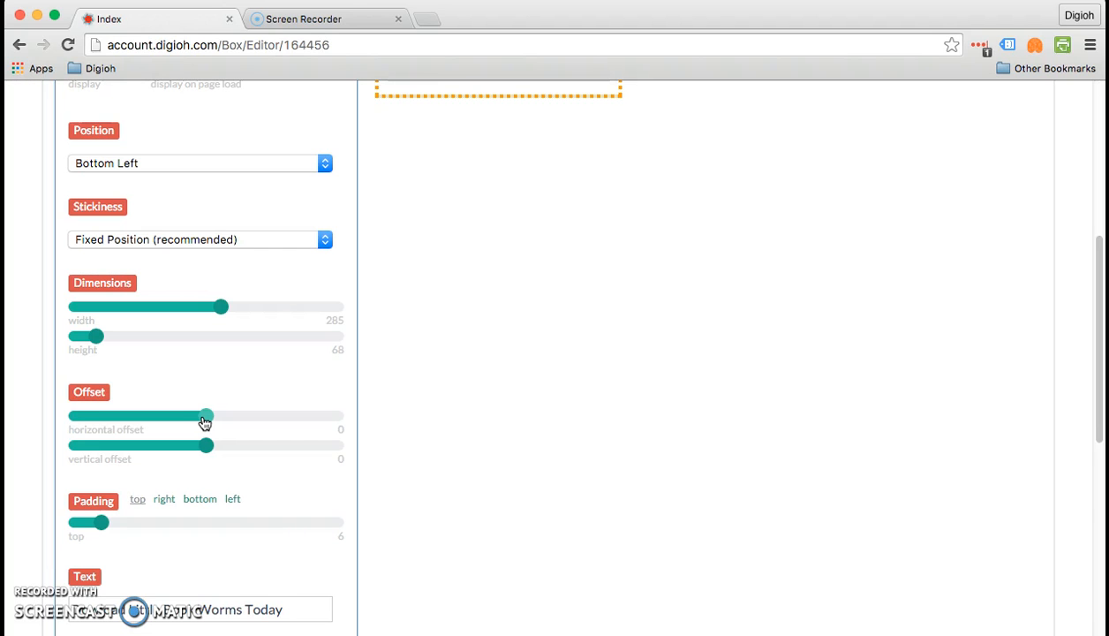
scroll(204, 422, down, 2)
scroll(204, 420, up, 10)
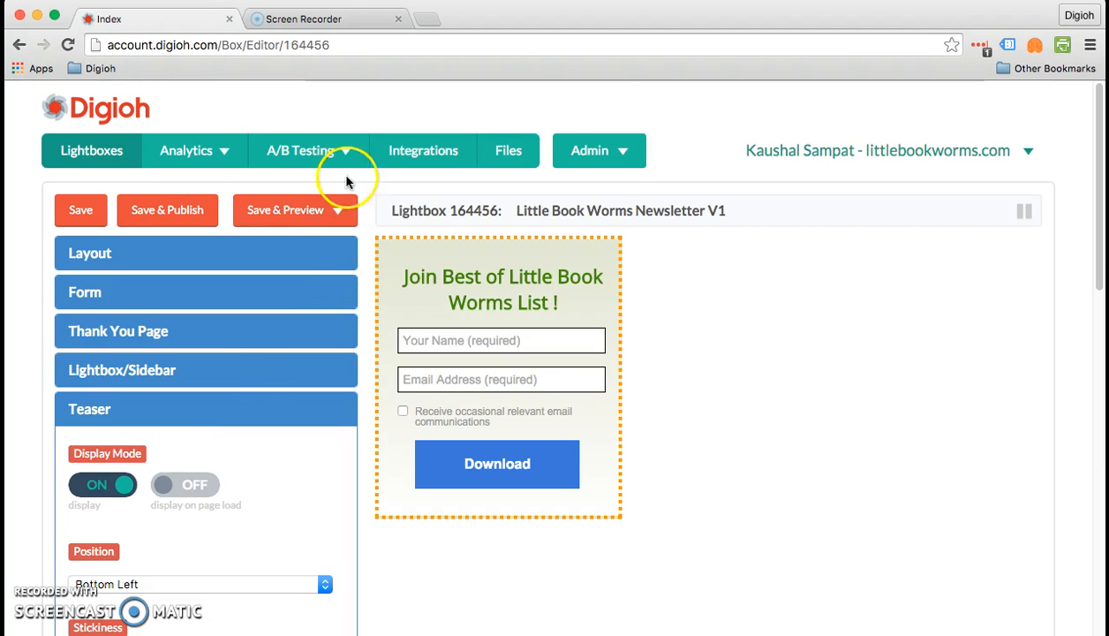
click(300, 211)
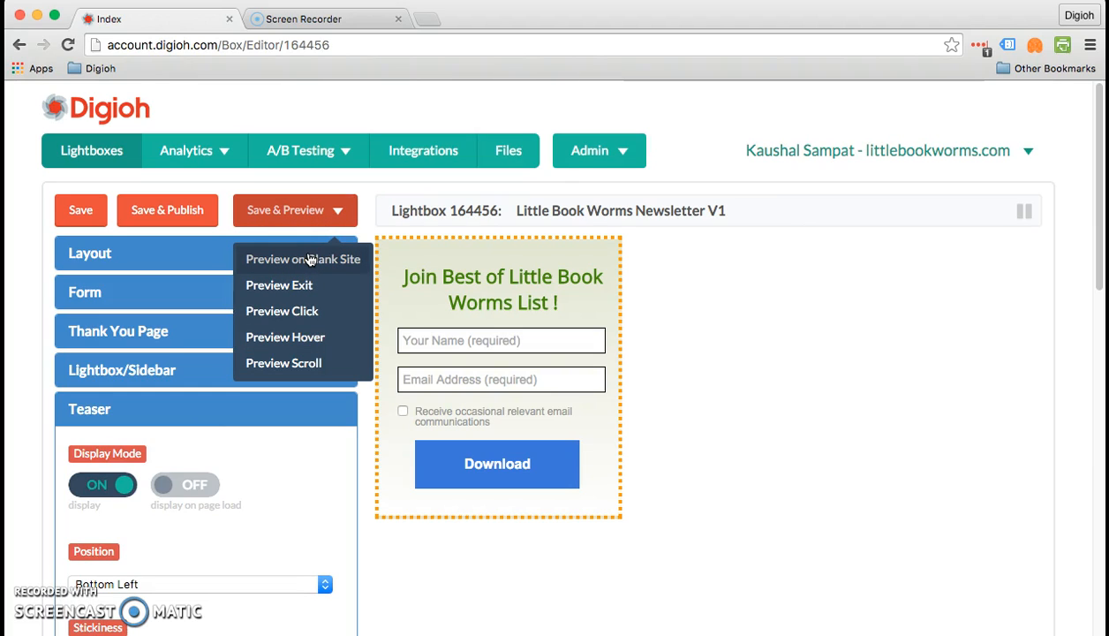
- Preview the lightbox on a blank site and collapse the signup popup into its teaser tab
click(311, 259)
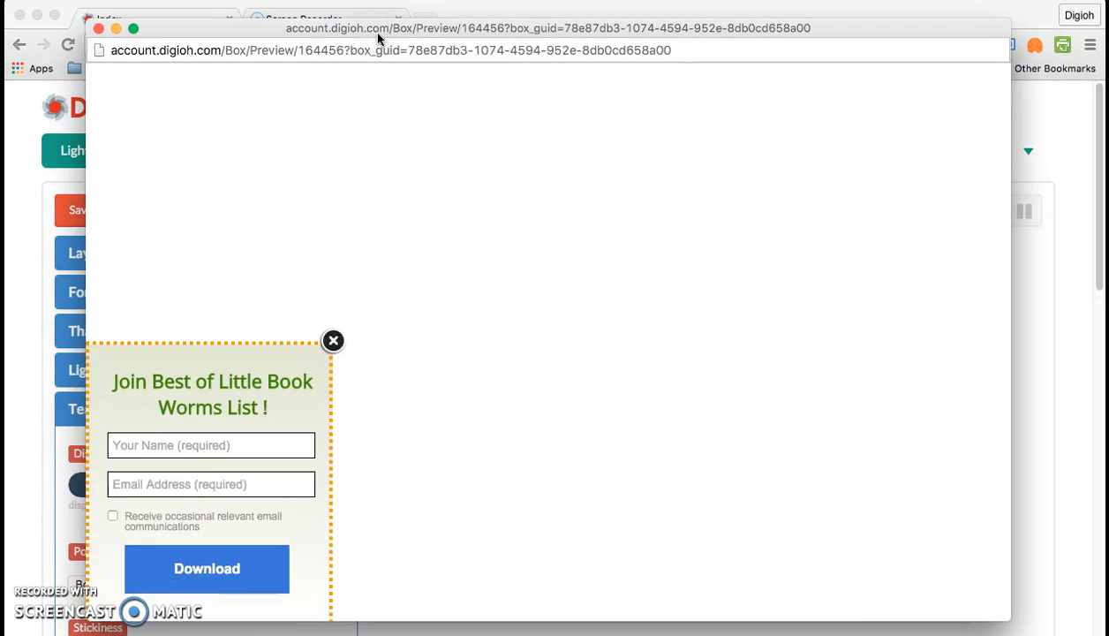
click(358, 270)
click(334, 341)
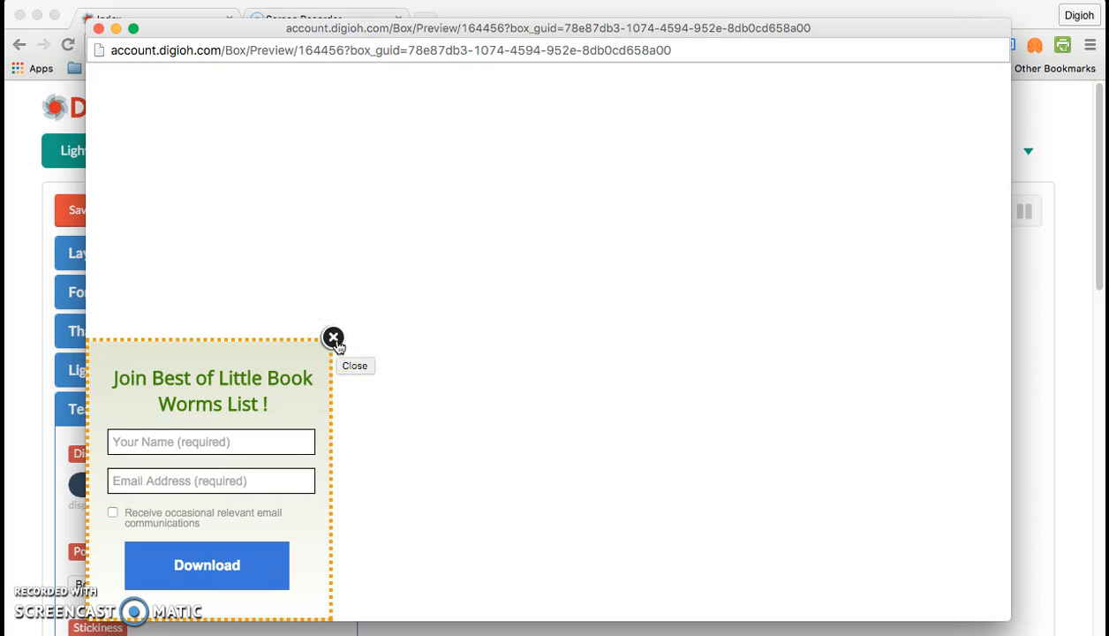
click(336, 342)
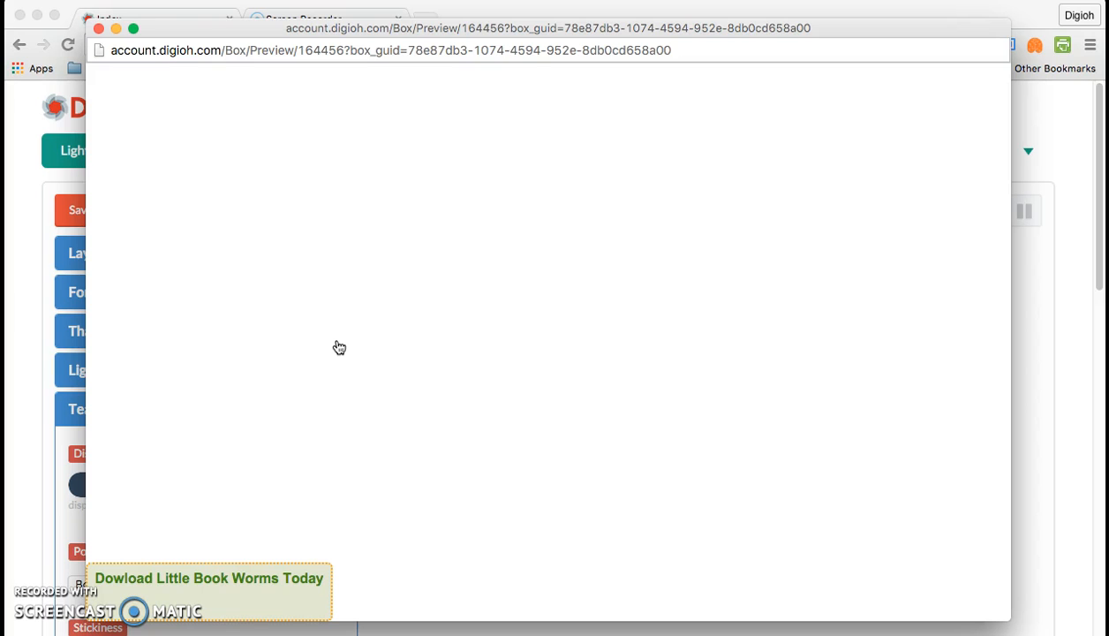
- Expand the teaser into the signup form and collapse it again, three times
click(280, 582)
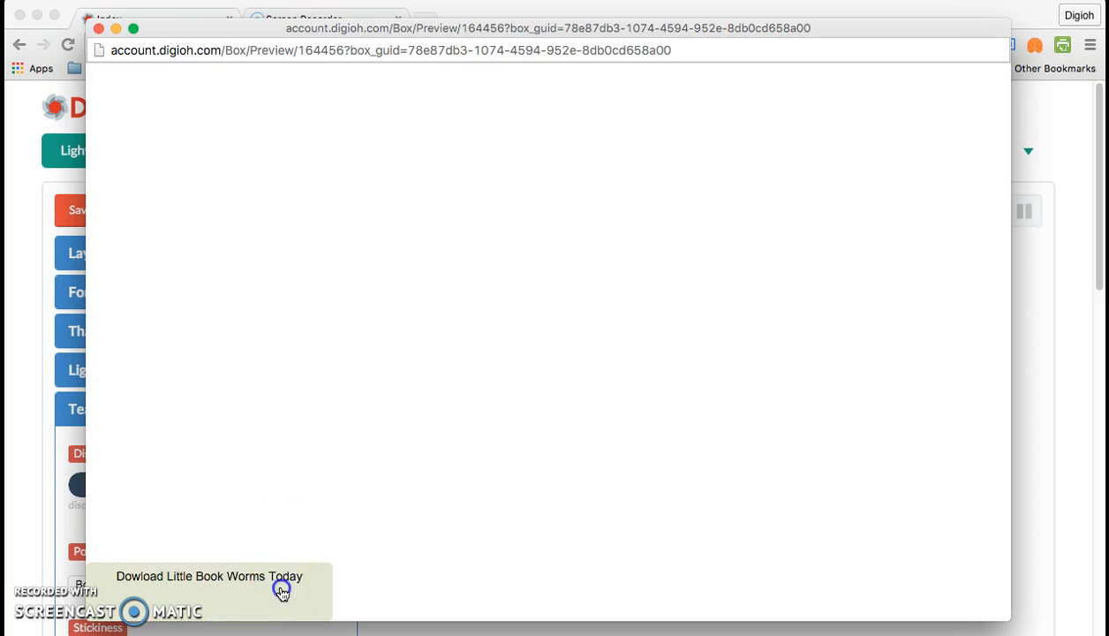
click(333, 337)
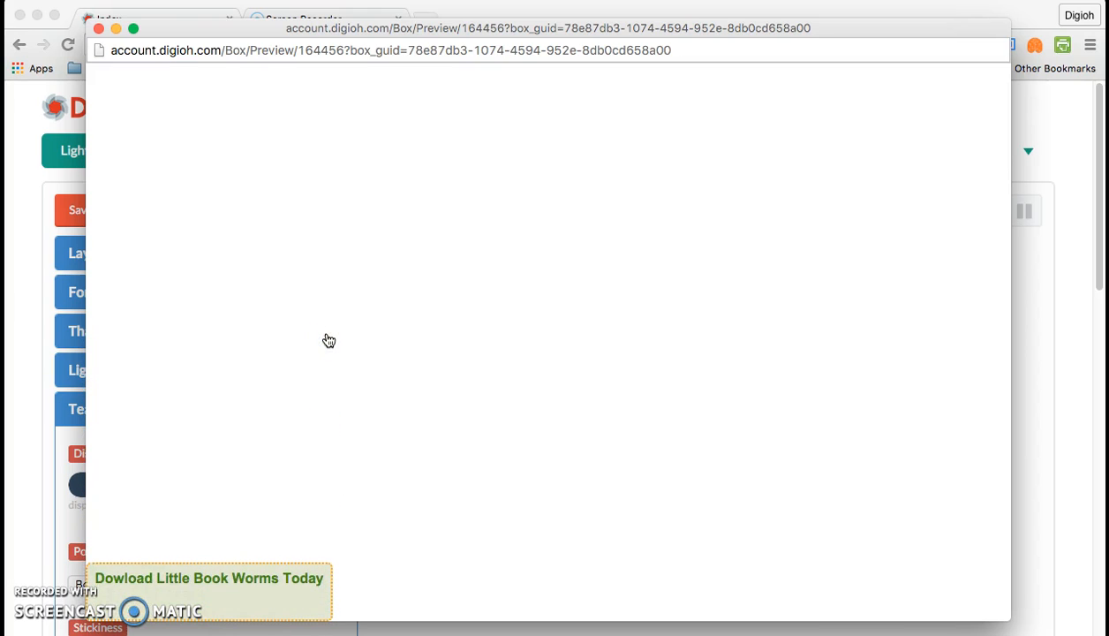
click(292, 607)
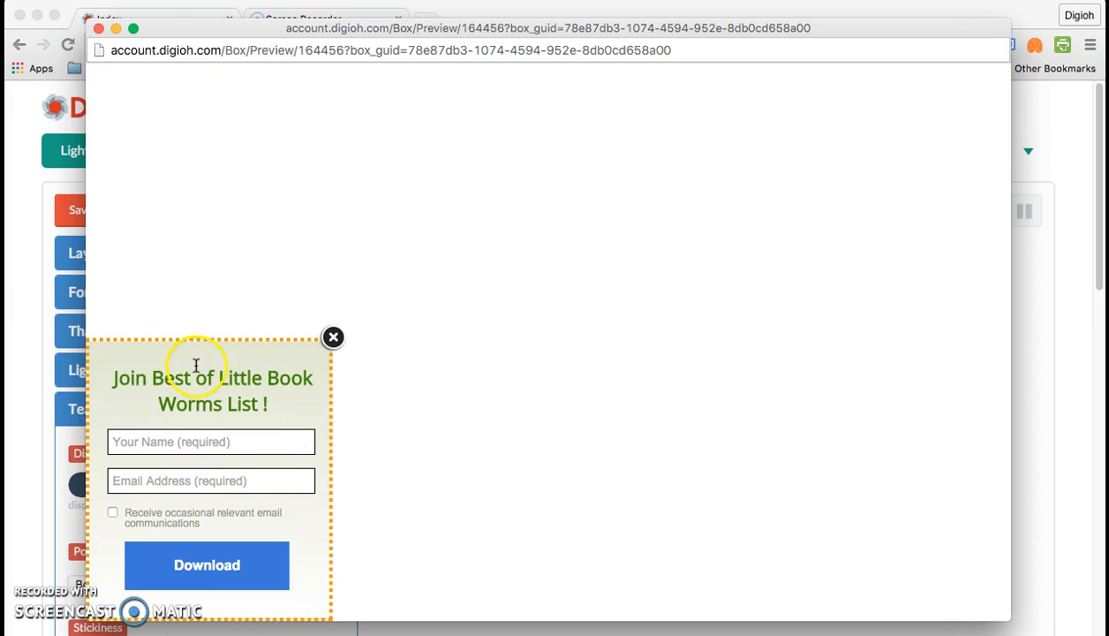
click(336, 335)
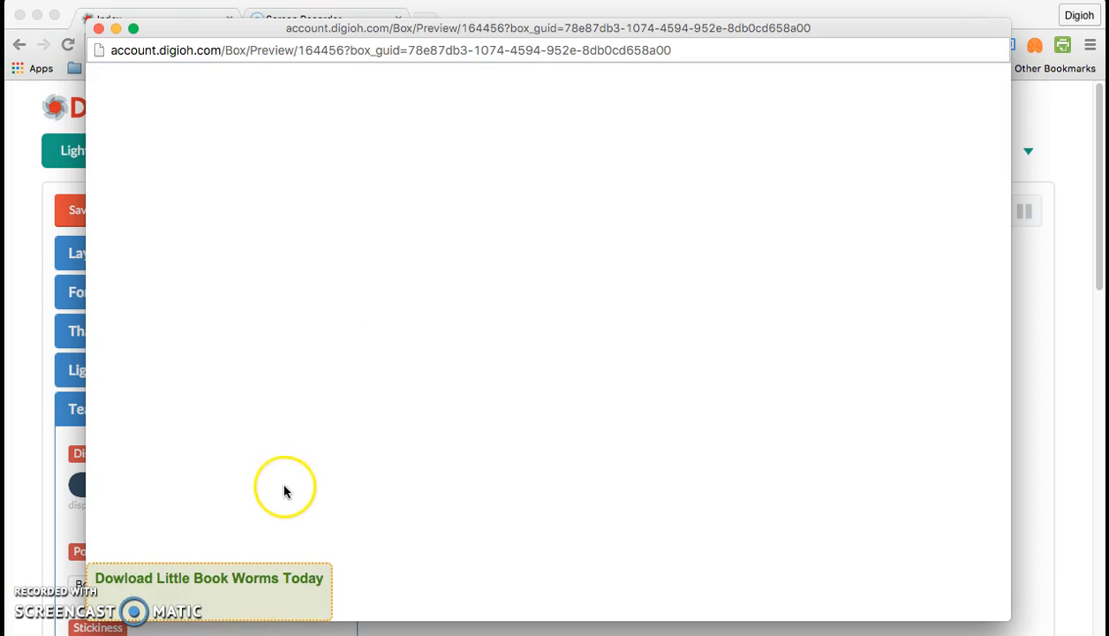
click(327, 609)
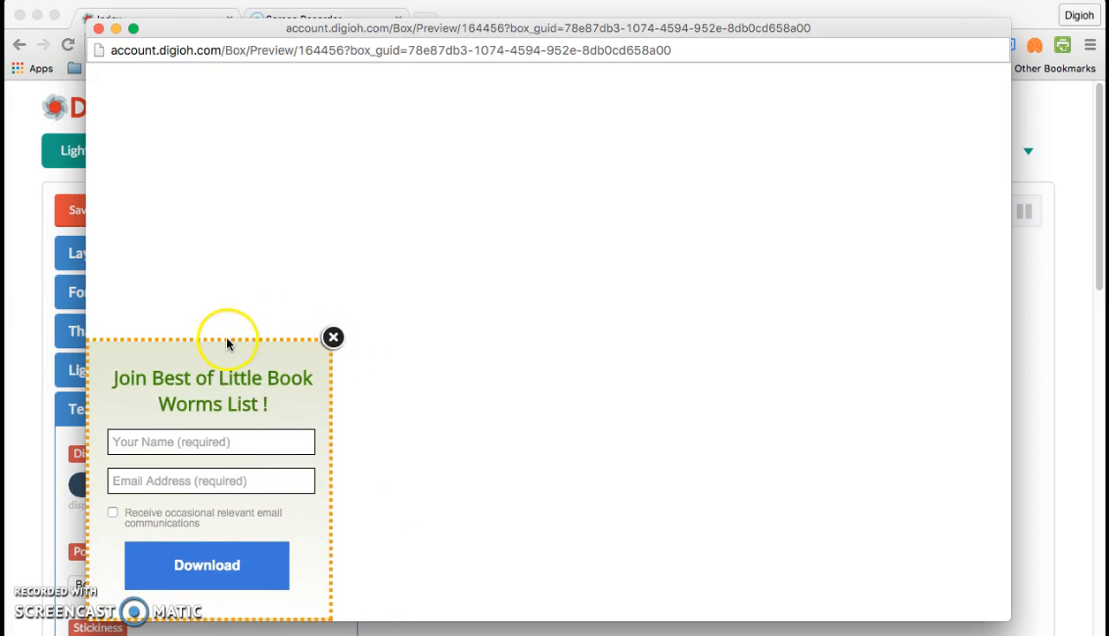
click(334, 338)
- Repeat opening and closing the signup form from the teaser, then close the preview window
click(307, 432)
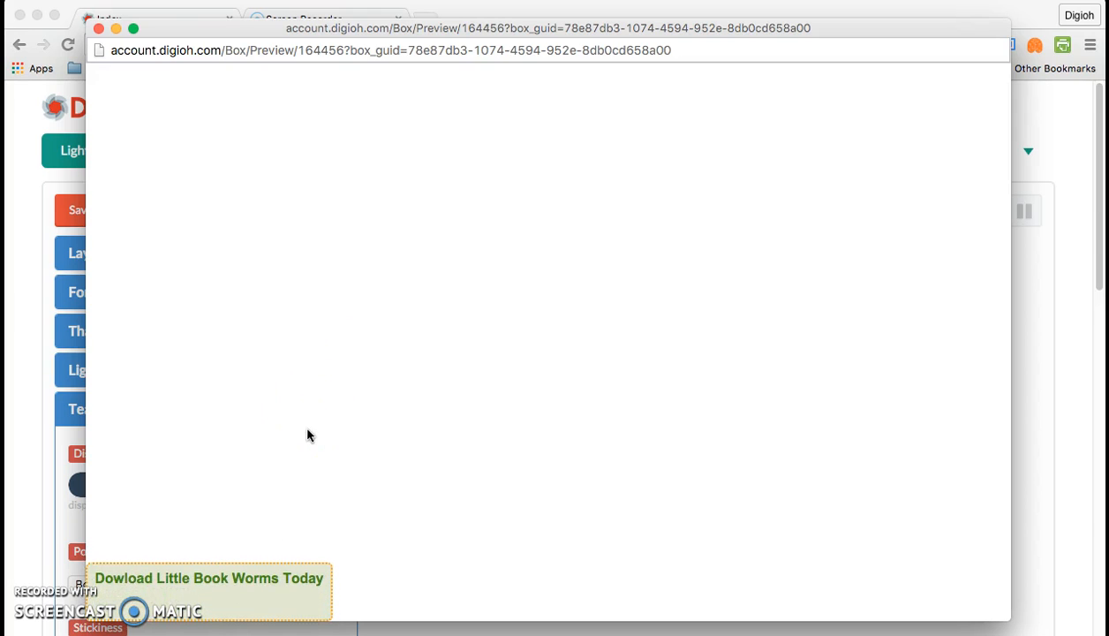
click(298, 594)
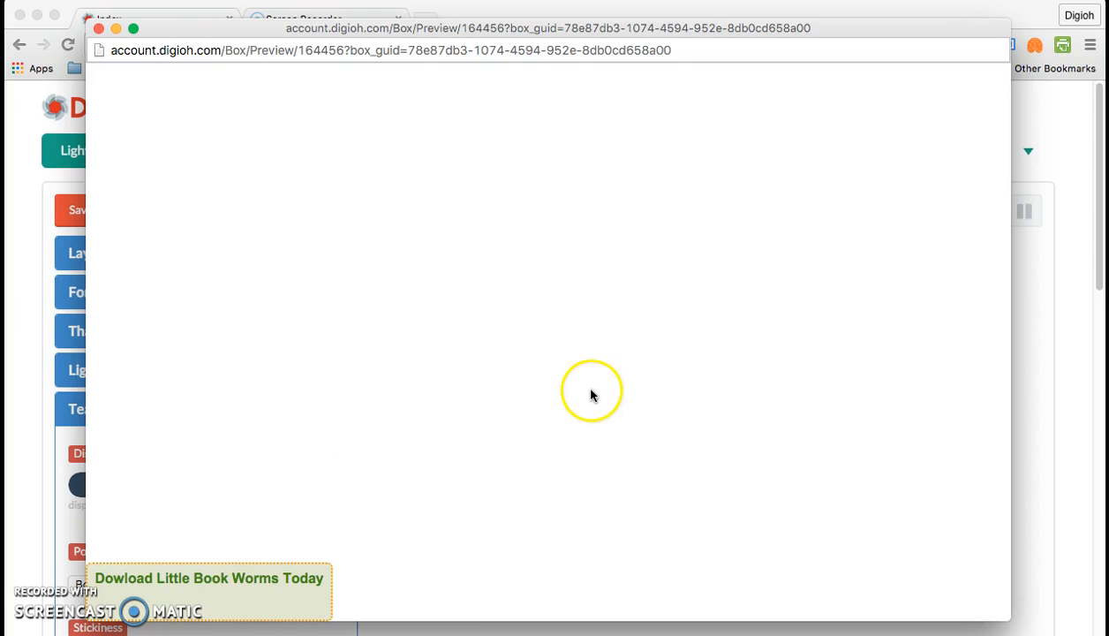
click(202, 587)
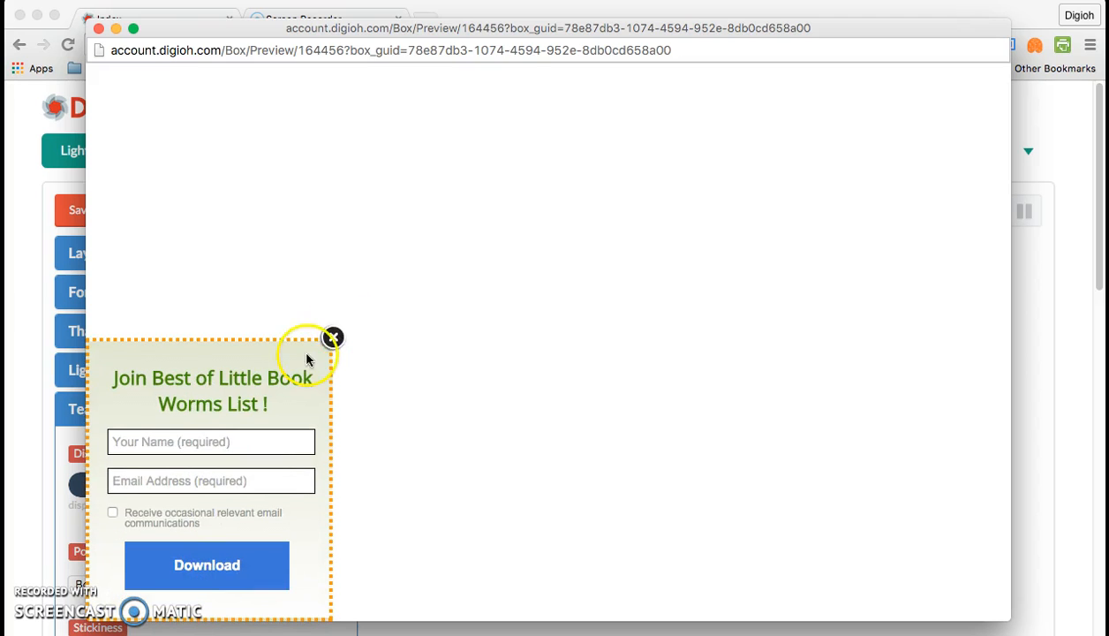
click(332, 339)
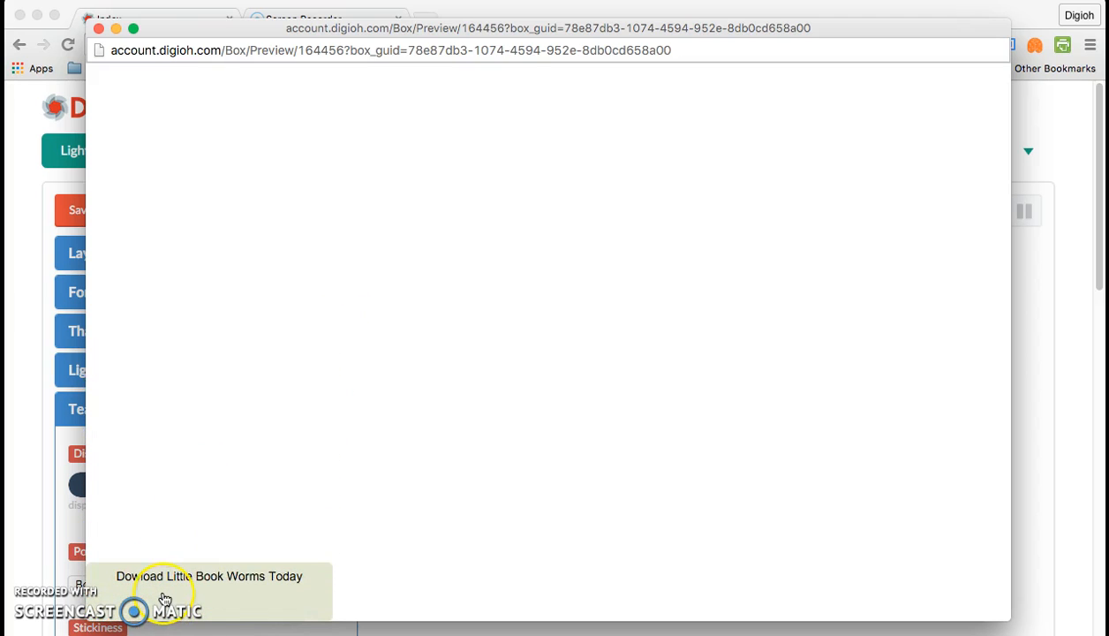
click(164, 600)
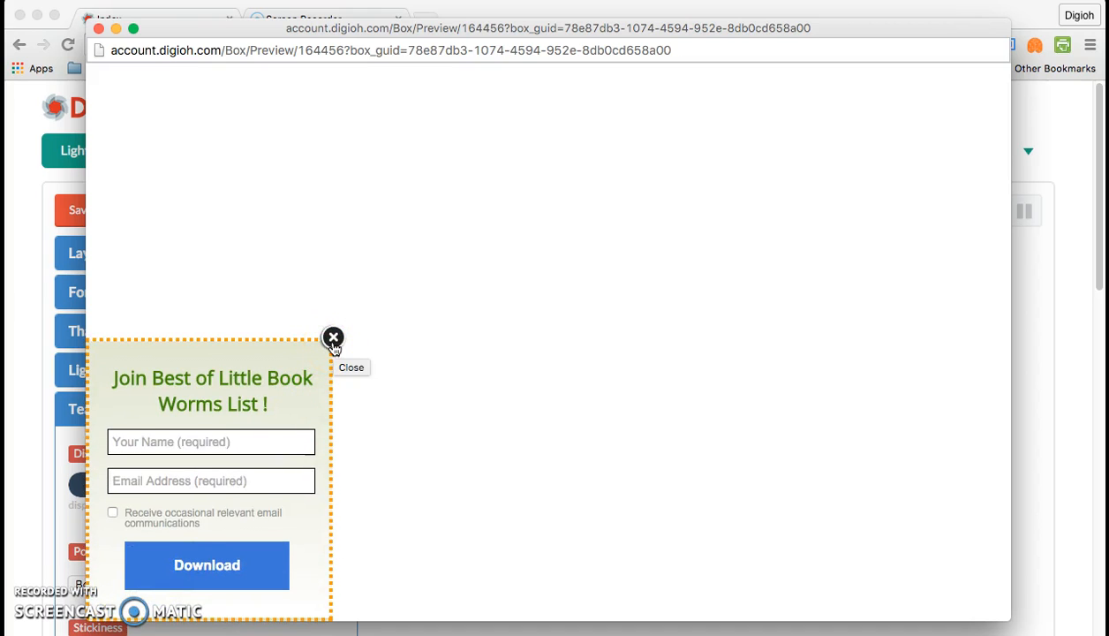
click(332, 341)
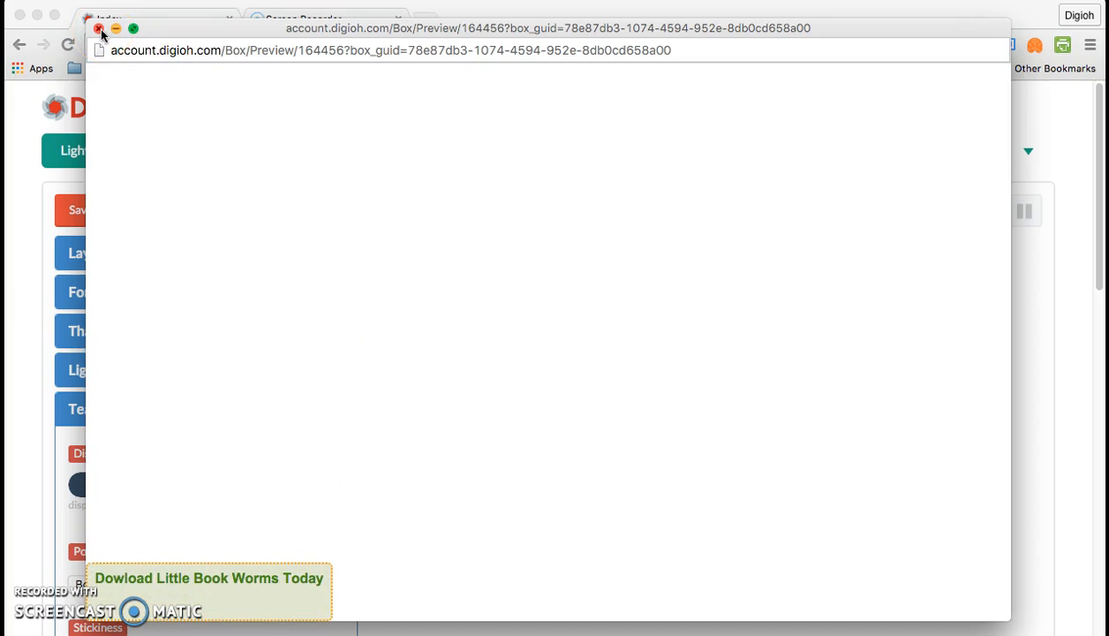
click(99, 29)
- Show the teaser styling: Arial 16 bold, dotted 2-width border radius 6, ebook.png background
click(183, 253)
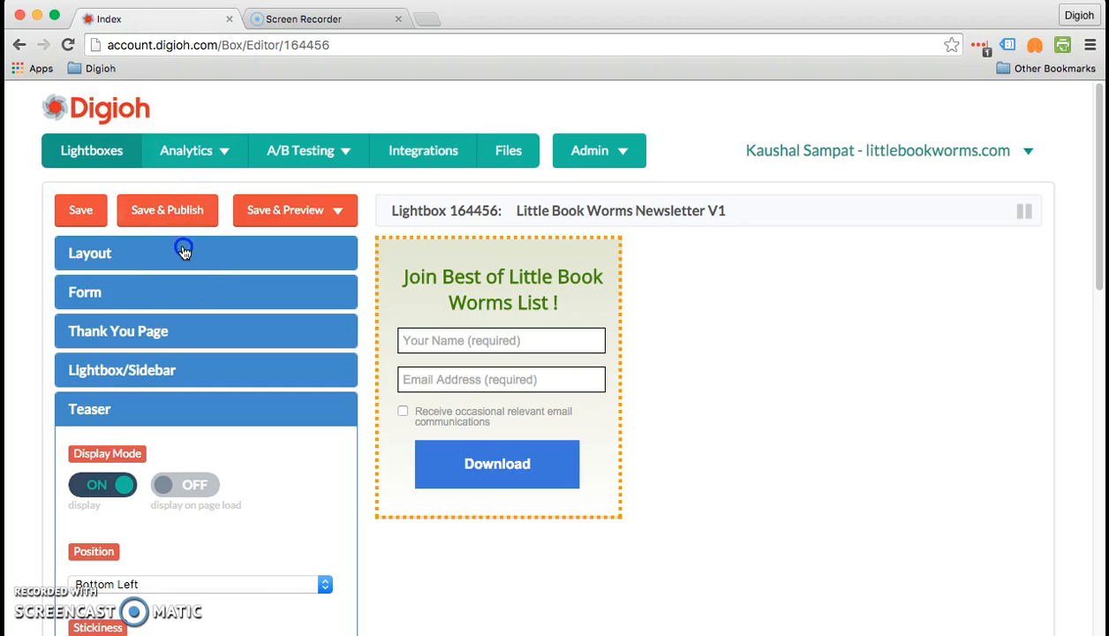
scroll(265, 304, down, 1)
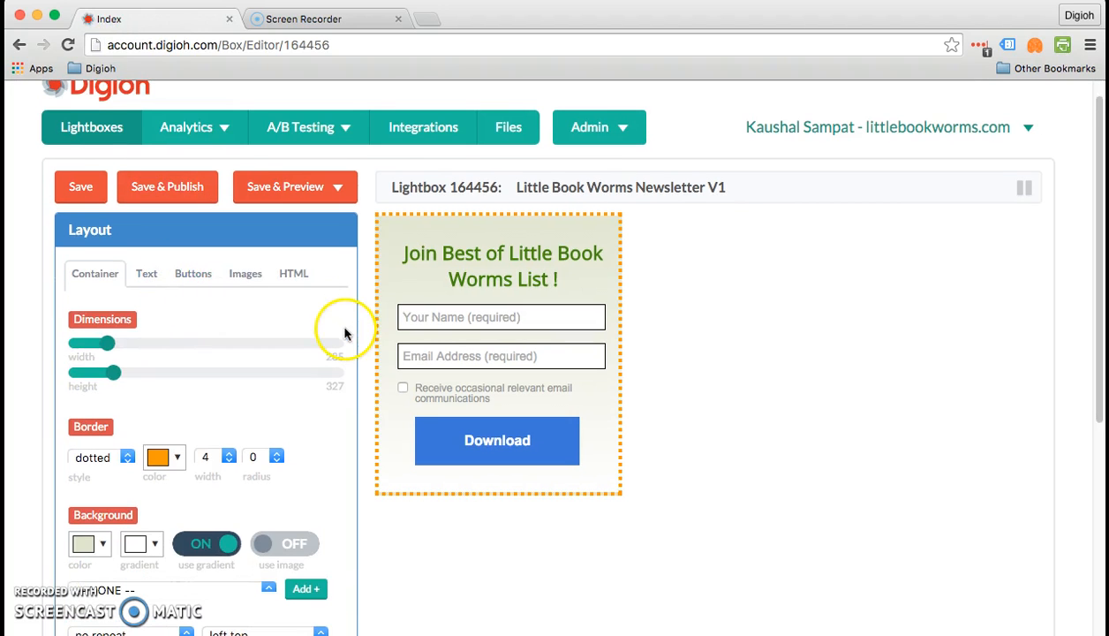
scroll(341, 328, down, 1)
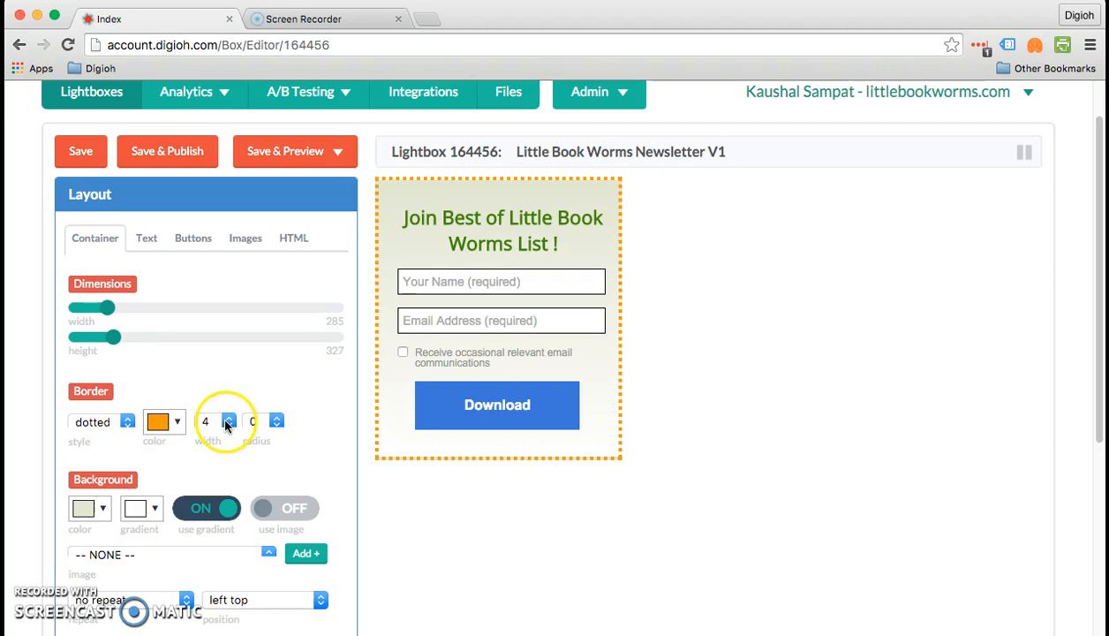
scroll(292, 420, down, 10)
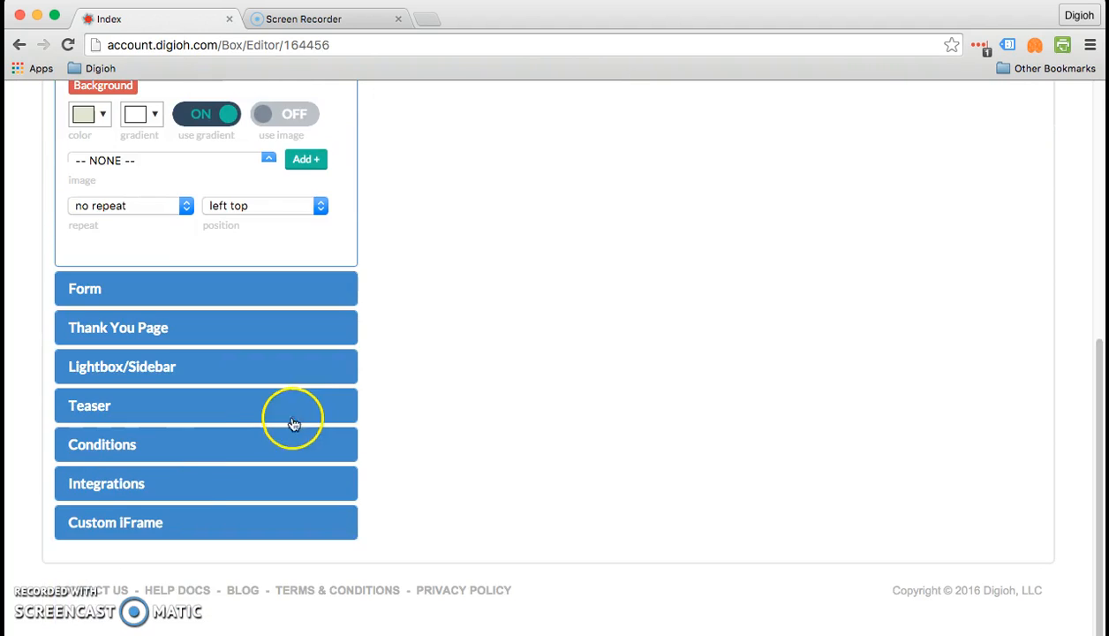
click(194, 397)
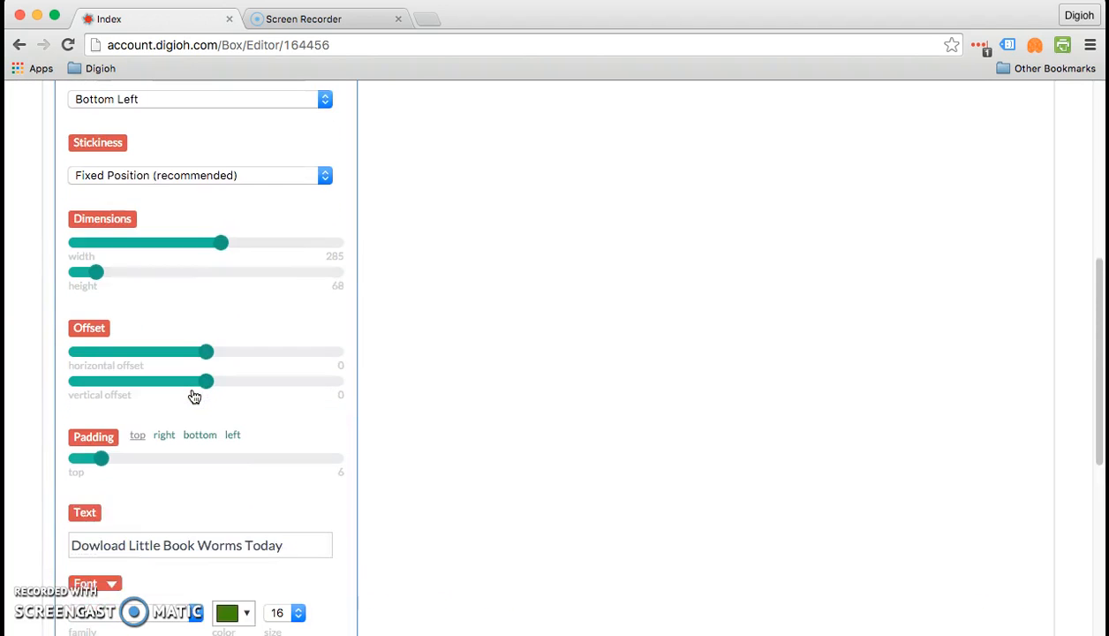
scroll(194, 396, down, 3)
scroll(194, 396, down, 3)
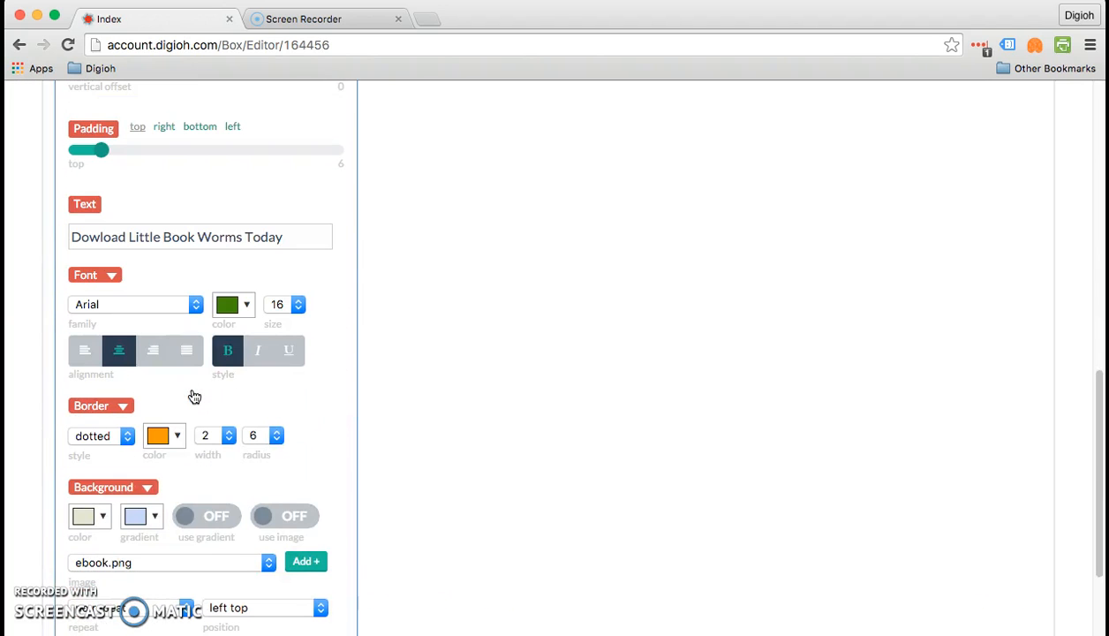
click(196, 348)
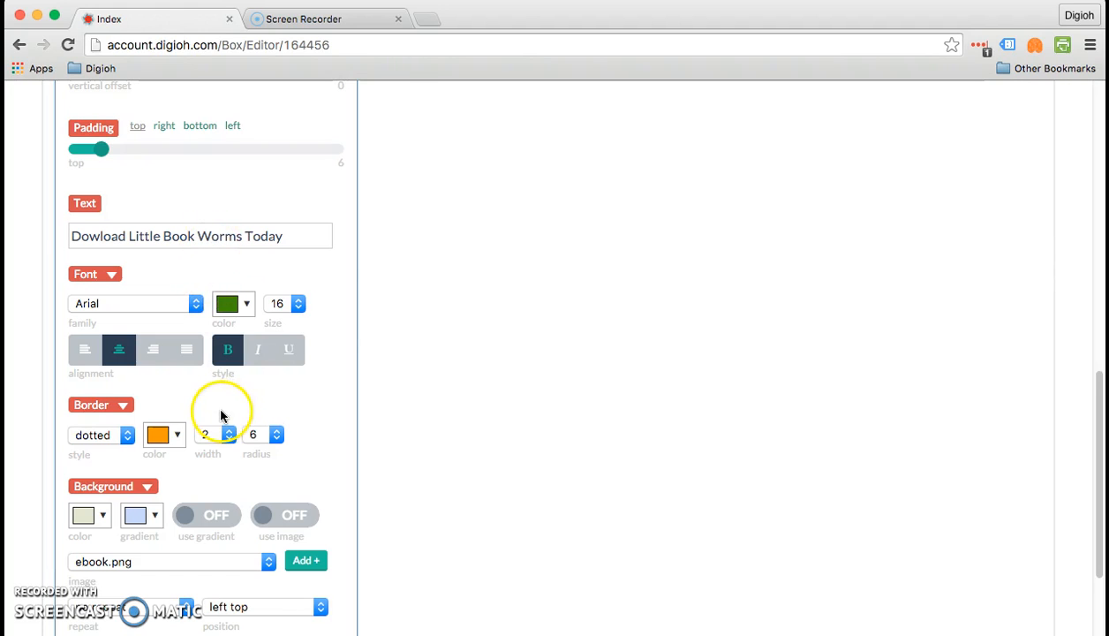
scroll(221, 417, down, 1)
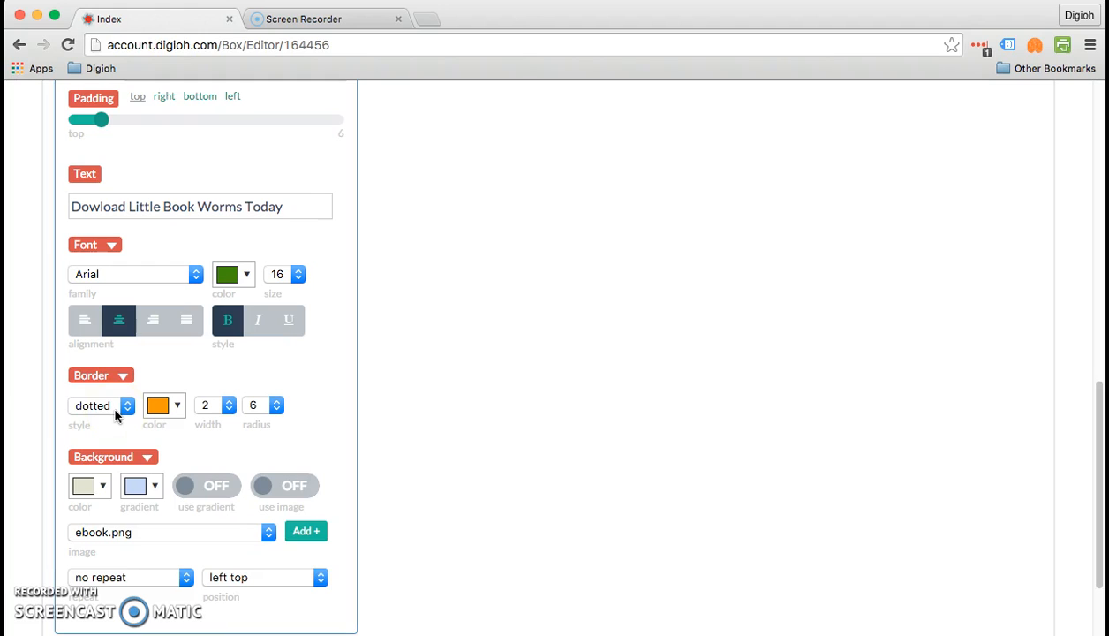
- Keep the orange border colour and set the teaser border width to 4 and corner radius to 0
click(164, 408)
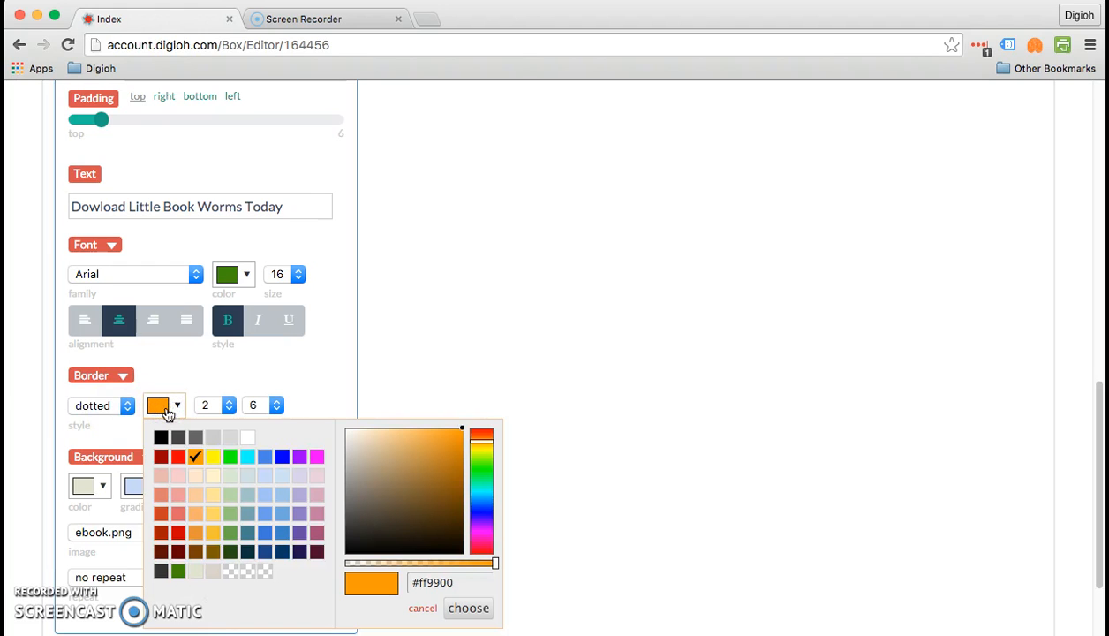
click(440, 586)
click(422, 353)
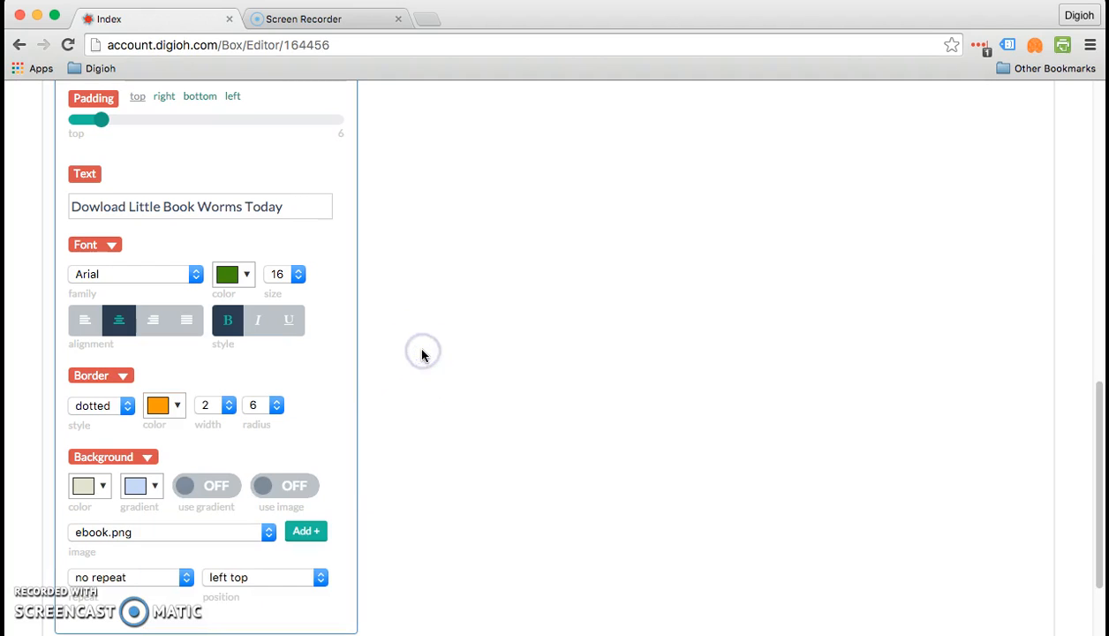
click(213, 407)
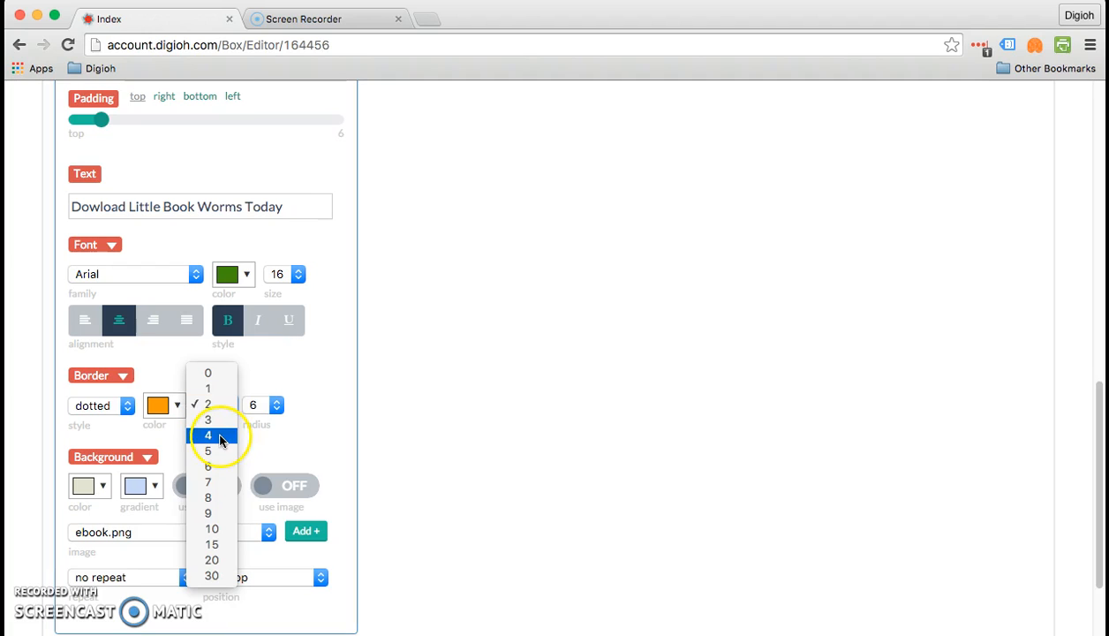
click(221, 437)
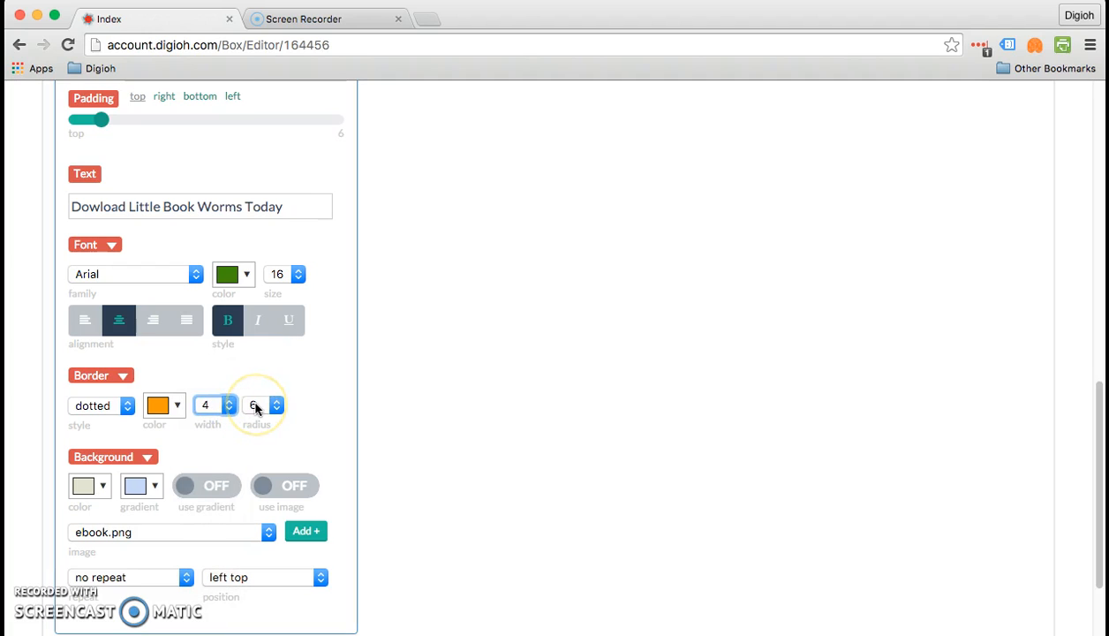
click(256, 407)
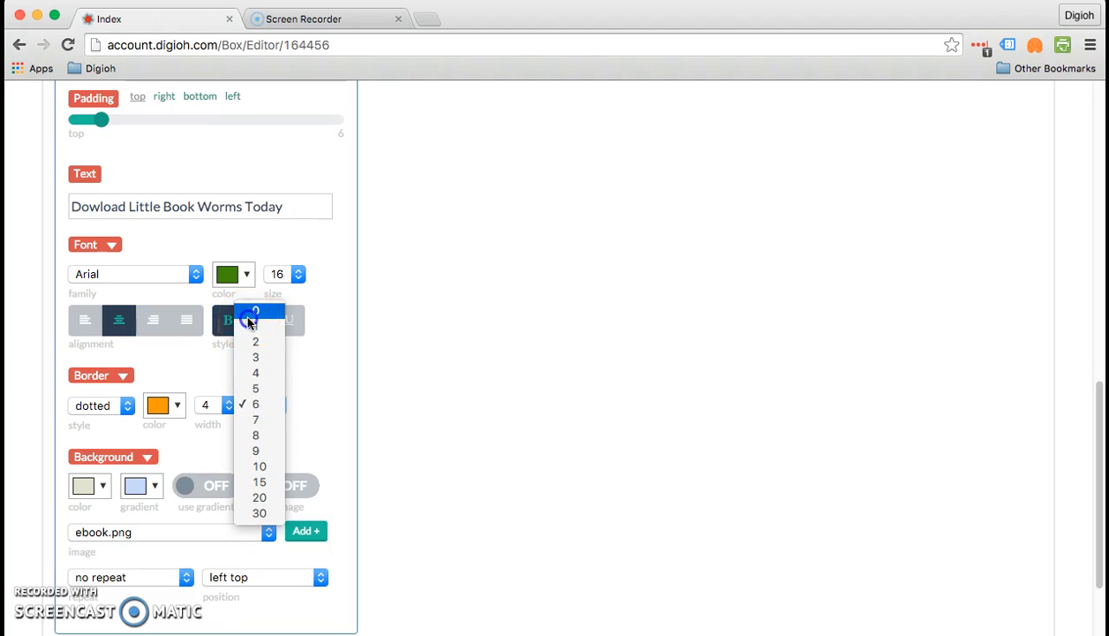
click(248, 319)
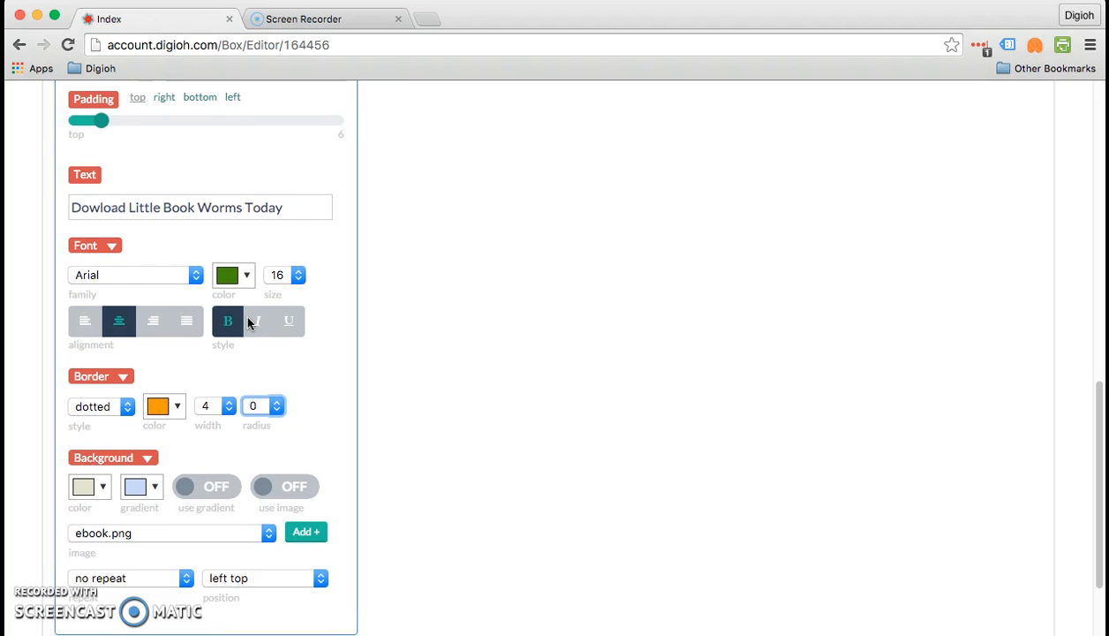
scroll(248, 324, up, 1)
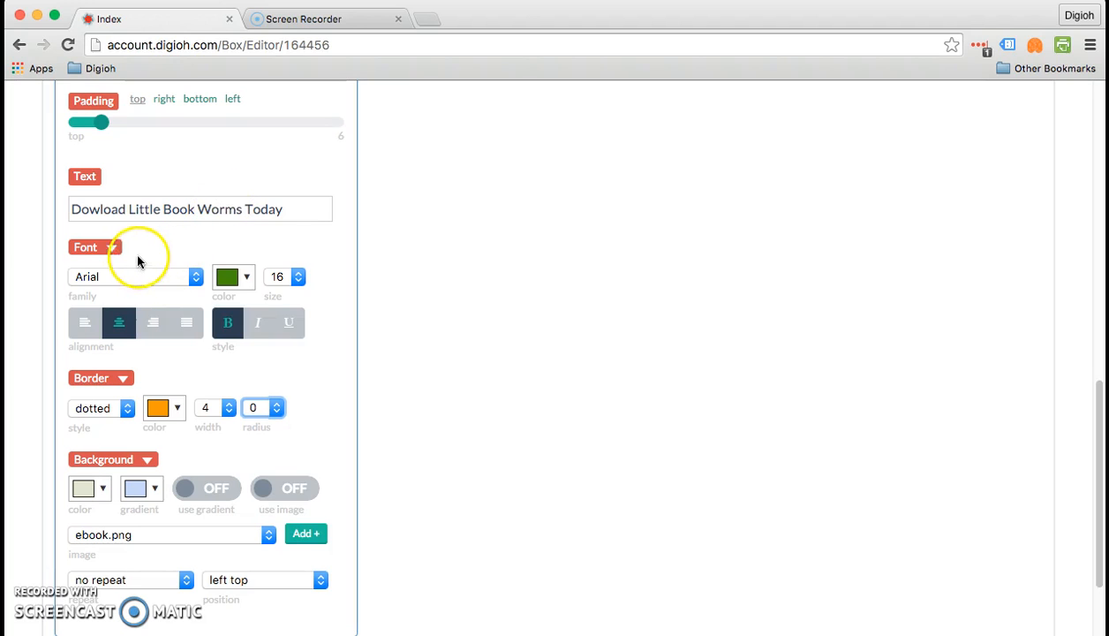
- Make the teaser's hover-state font green at size 16
click(108, 250)
click(106, 250)
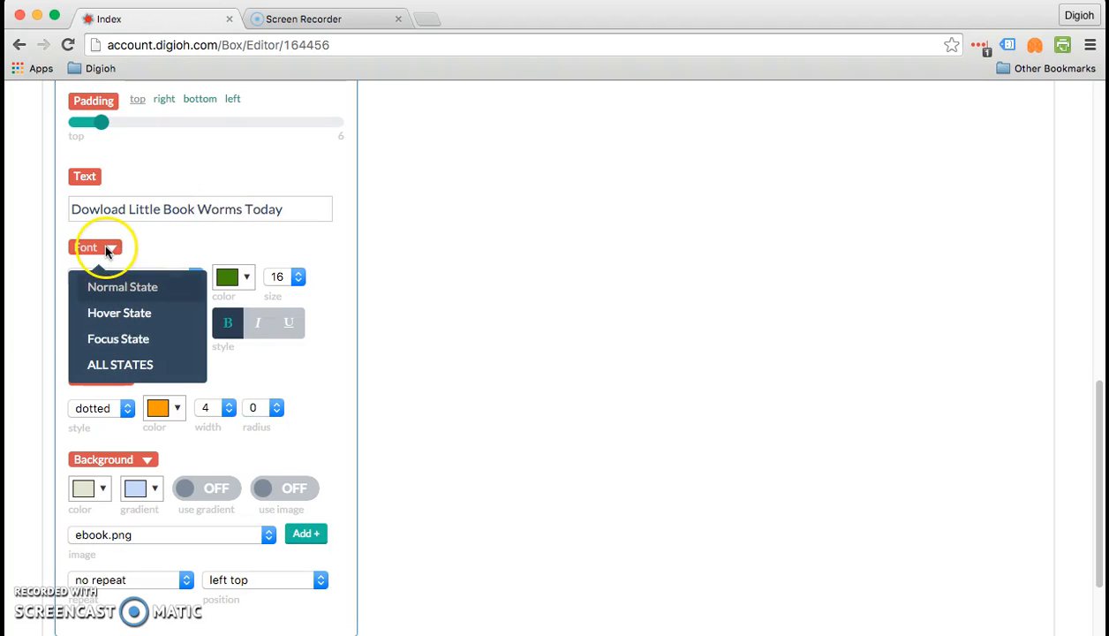
click(118, 284)
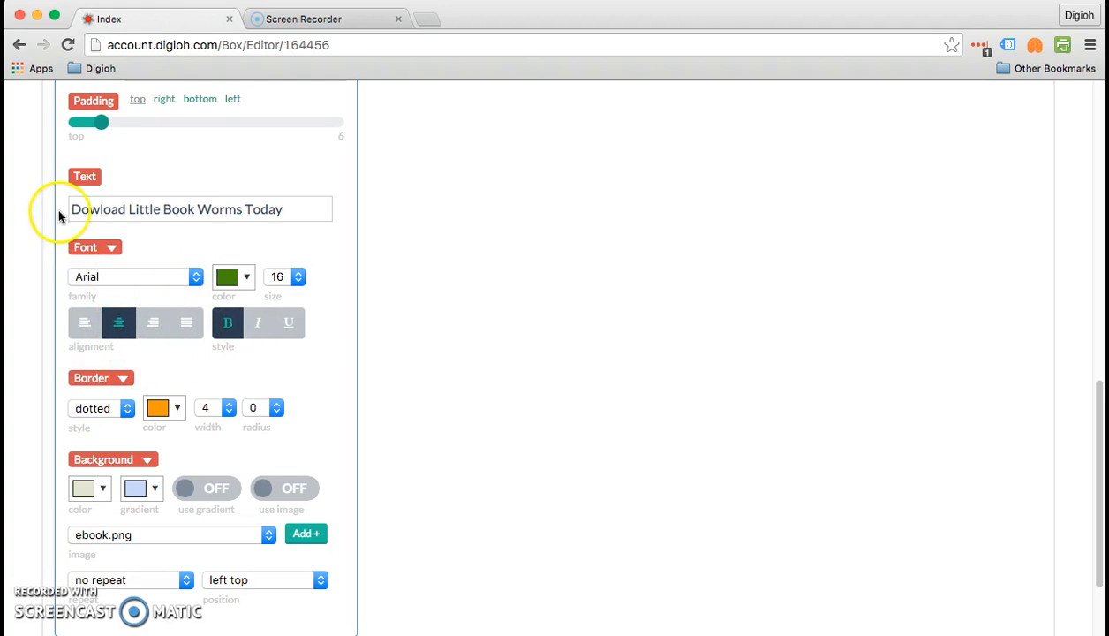
click(113, 251)
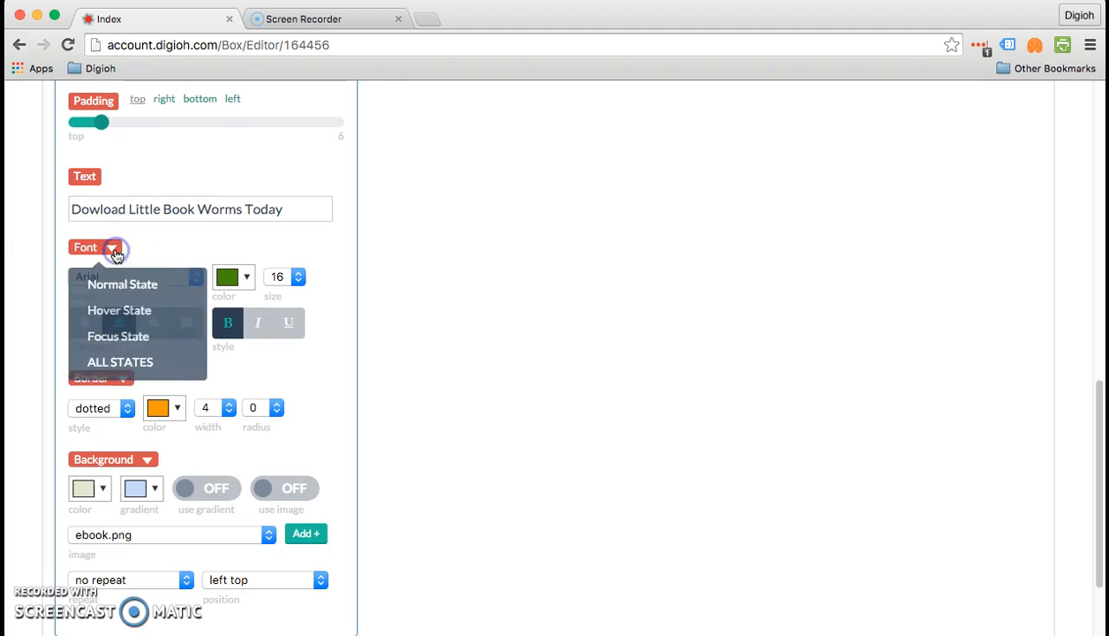
click(120, 316)
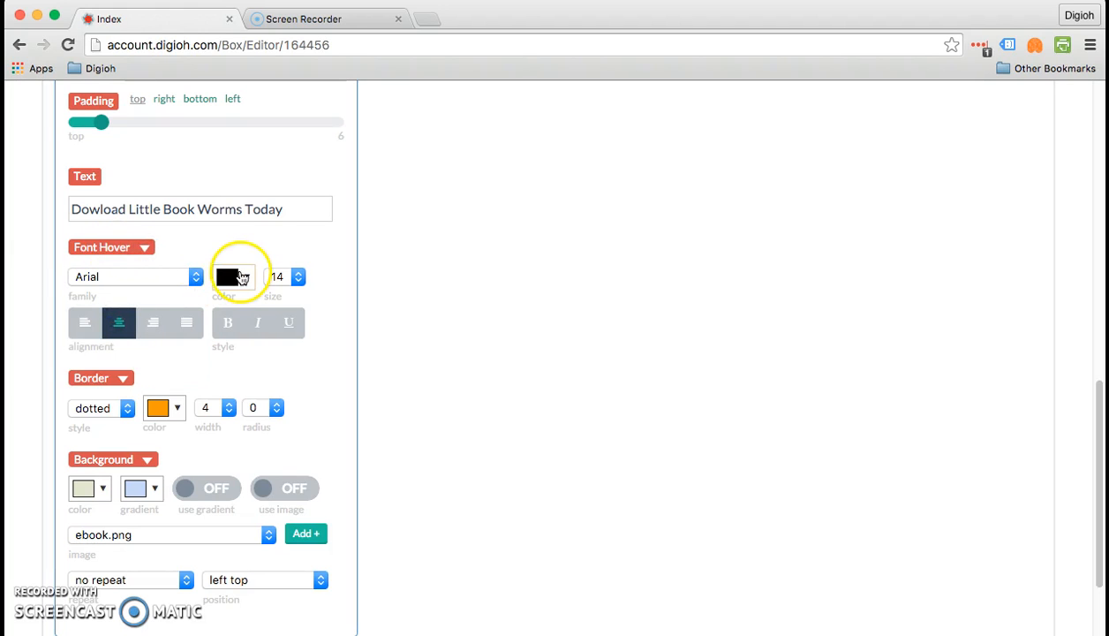
click(232, 278)
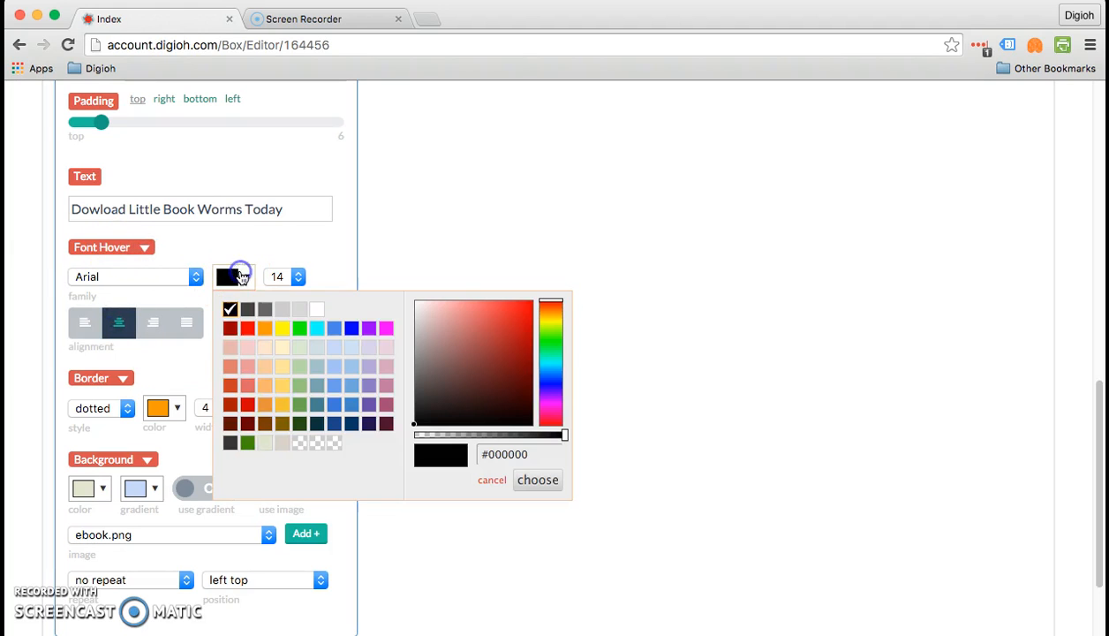
click(245, 445)
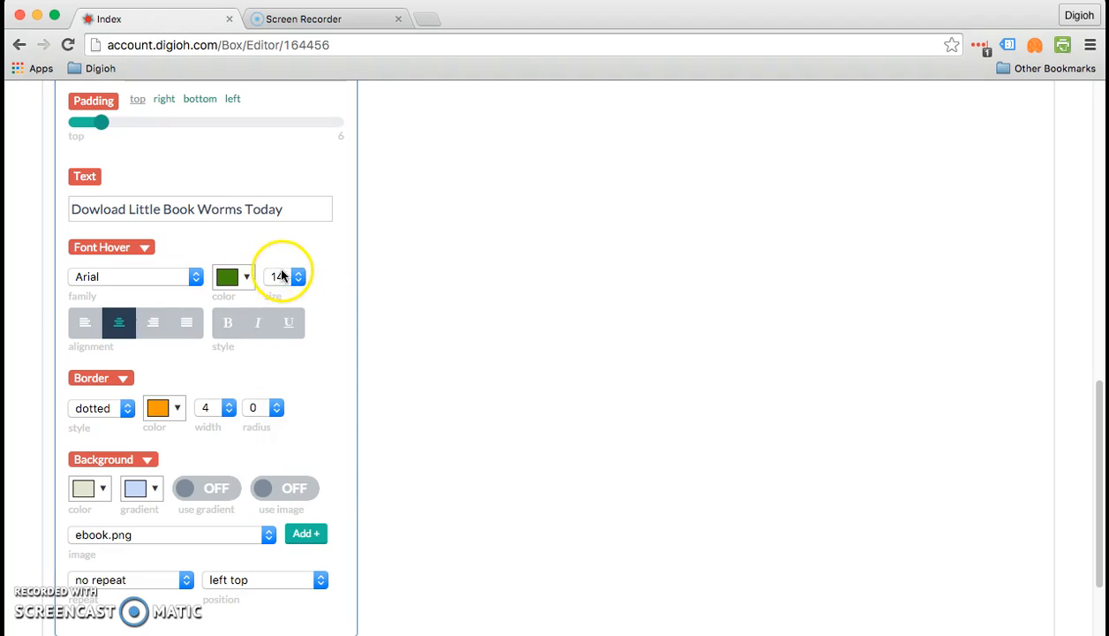
click(280, 276)
click(281, 292)
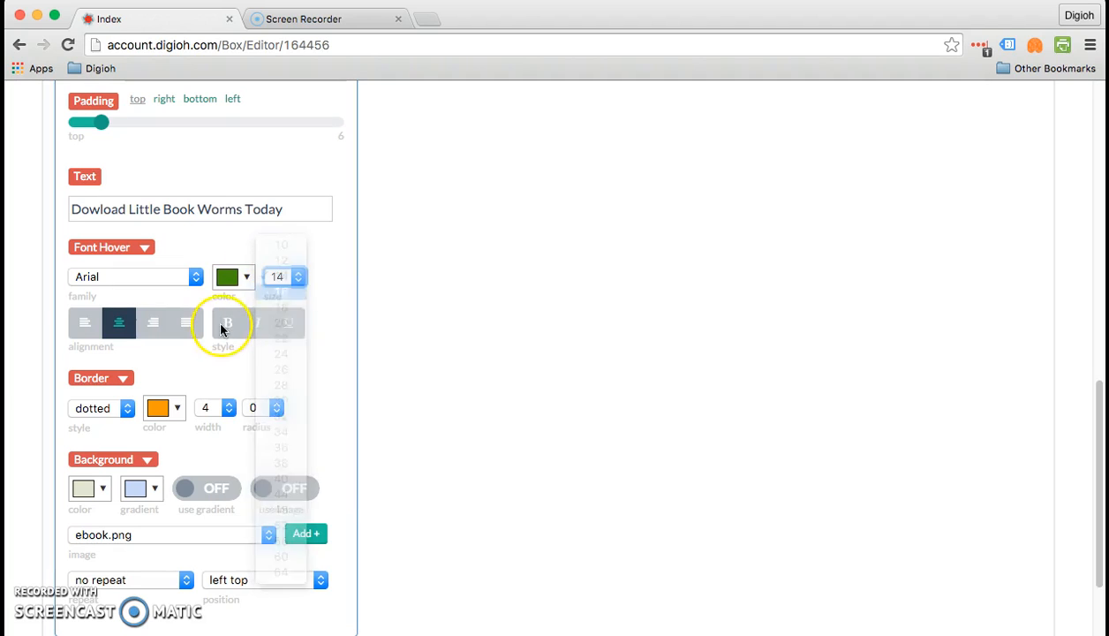
- Give the focus-state font the same green colour and size 16
click(95, 249)
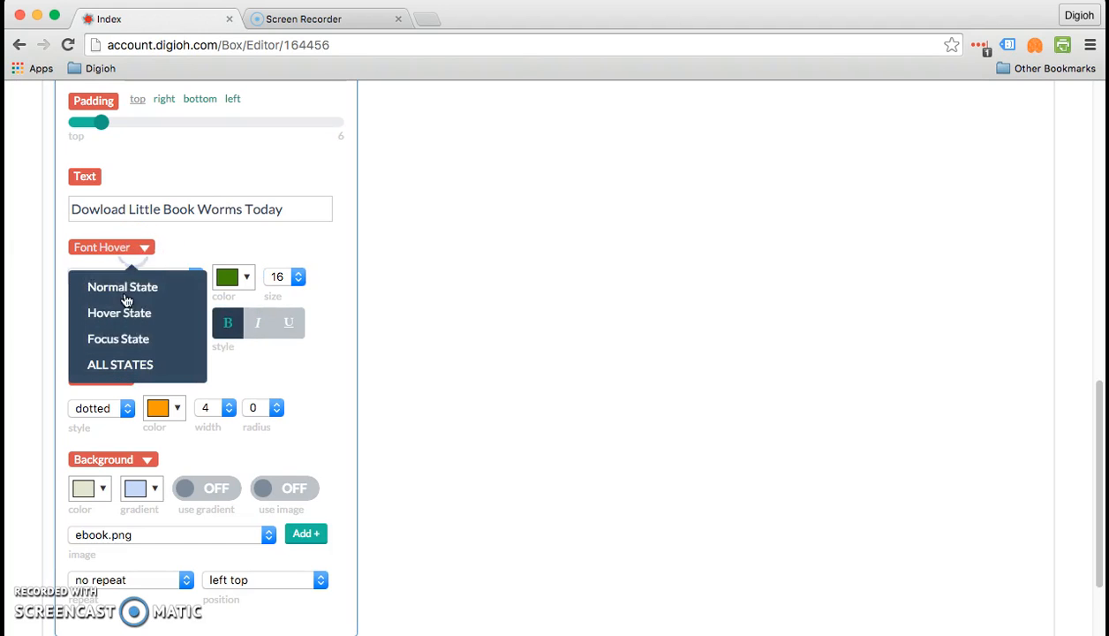
click(128, 334)
click(232, 276)
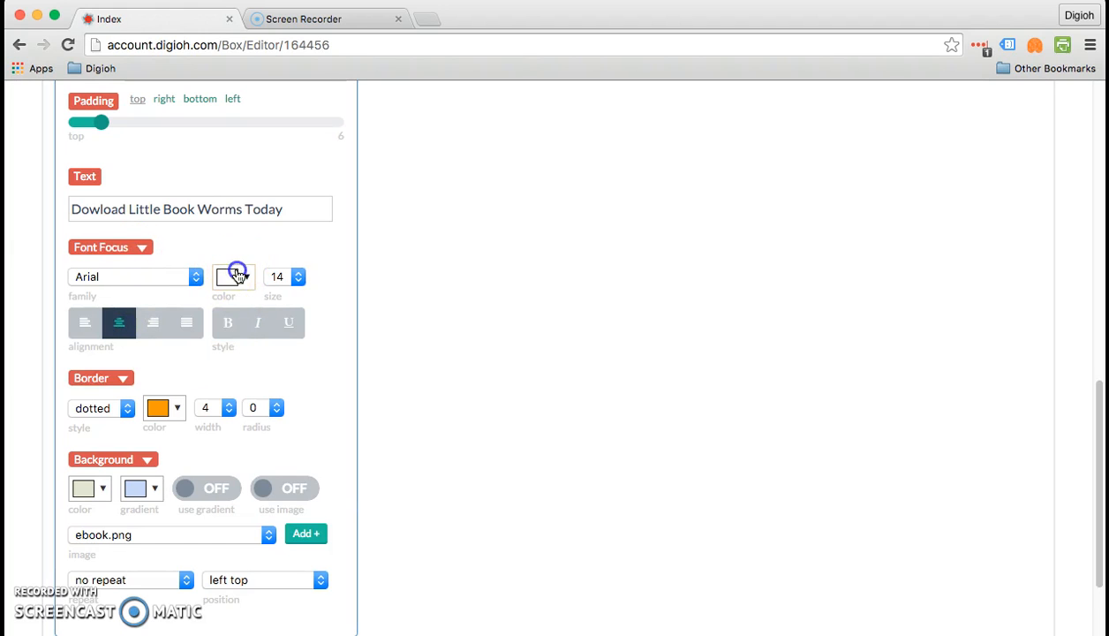
click(249, 444)
click(279, 276)
click(281, 292)
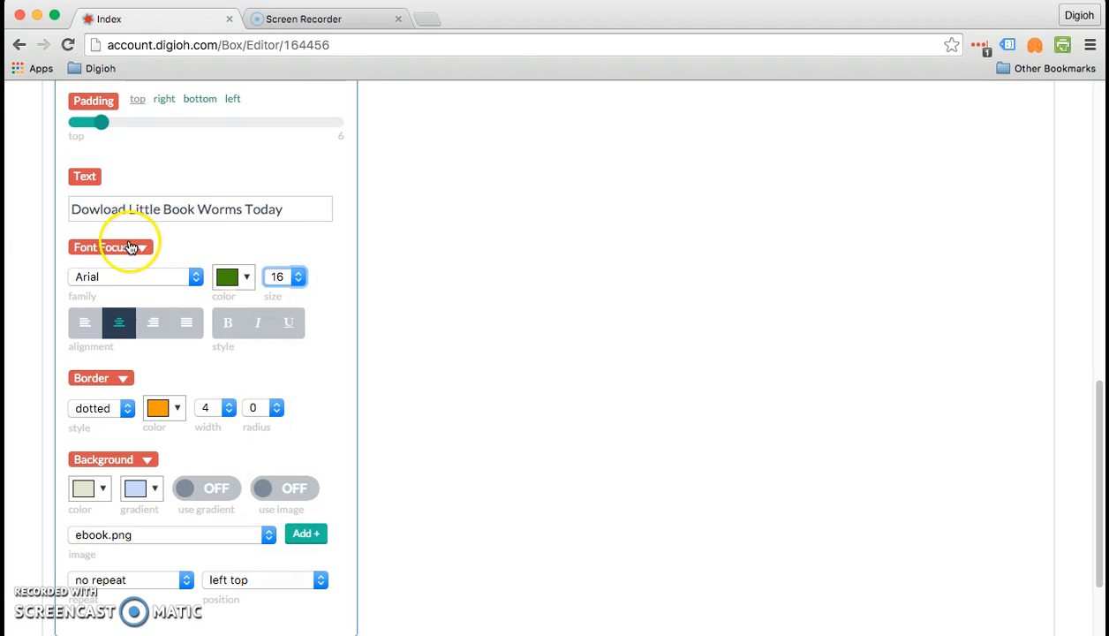
- Return the font settings to the hover state to confirm Arial 16, green, bold
click(131, 248)
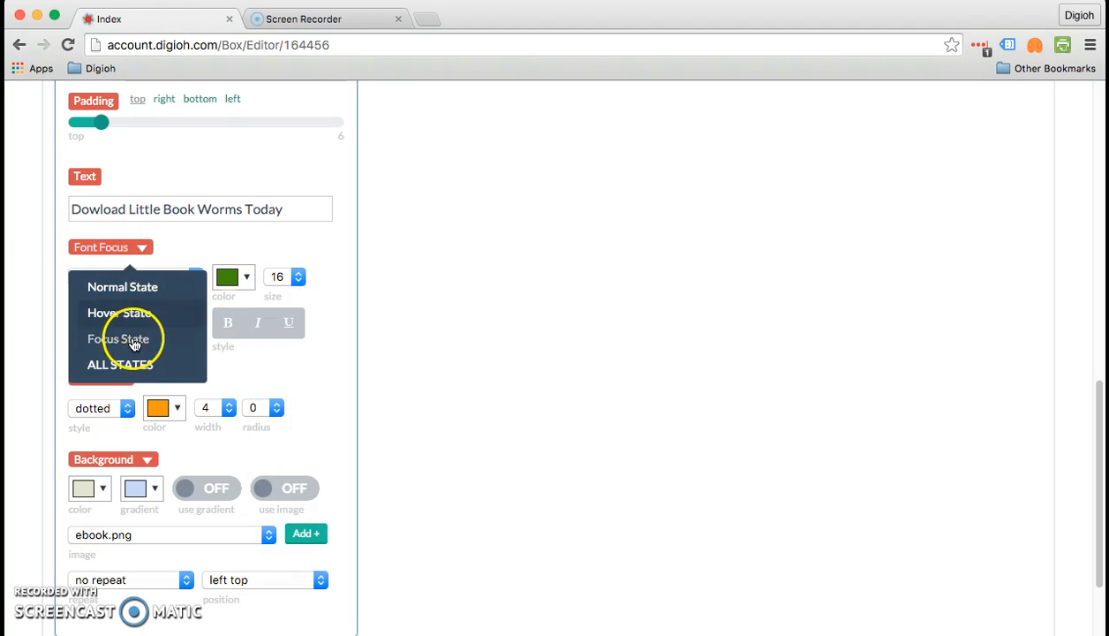
click(319, 264)
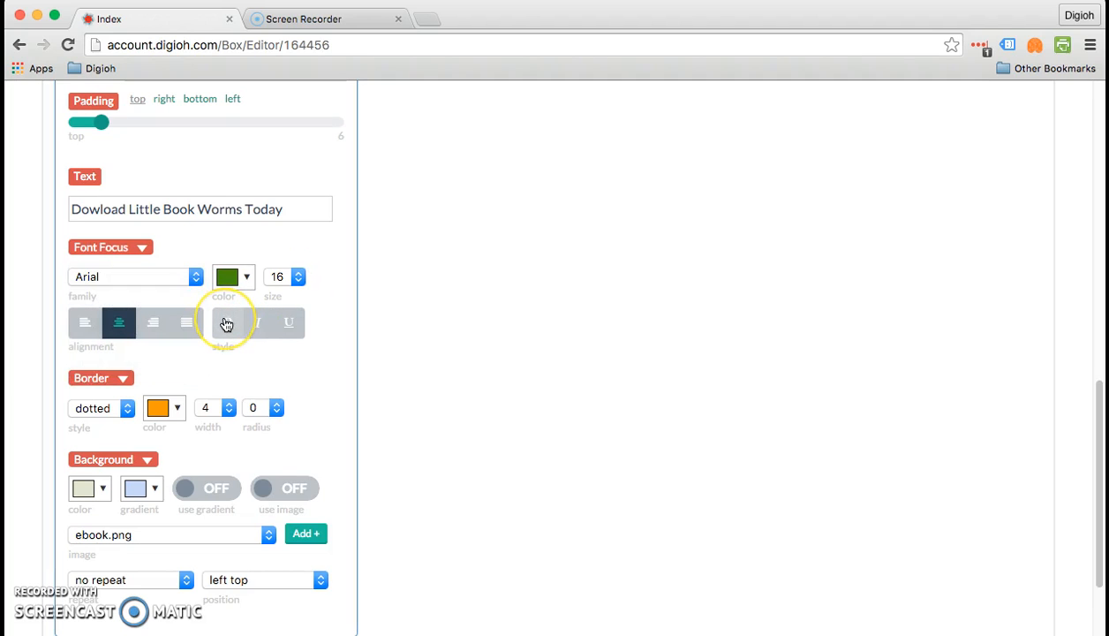
click(99, 250)
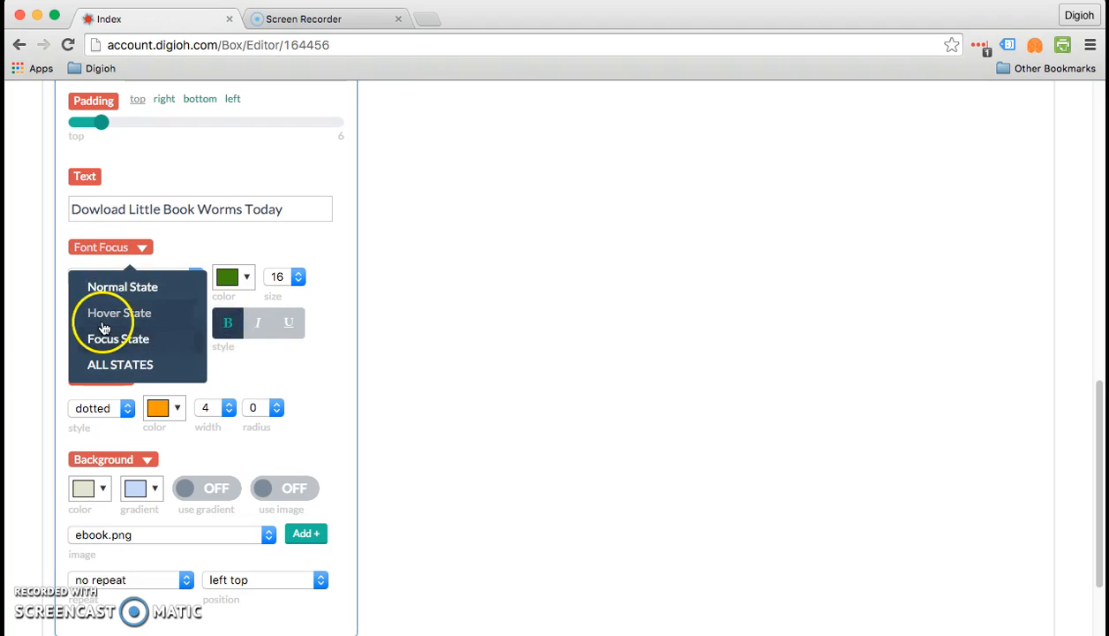
click(101, 315)
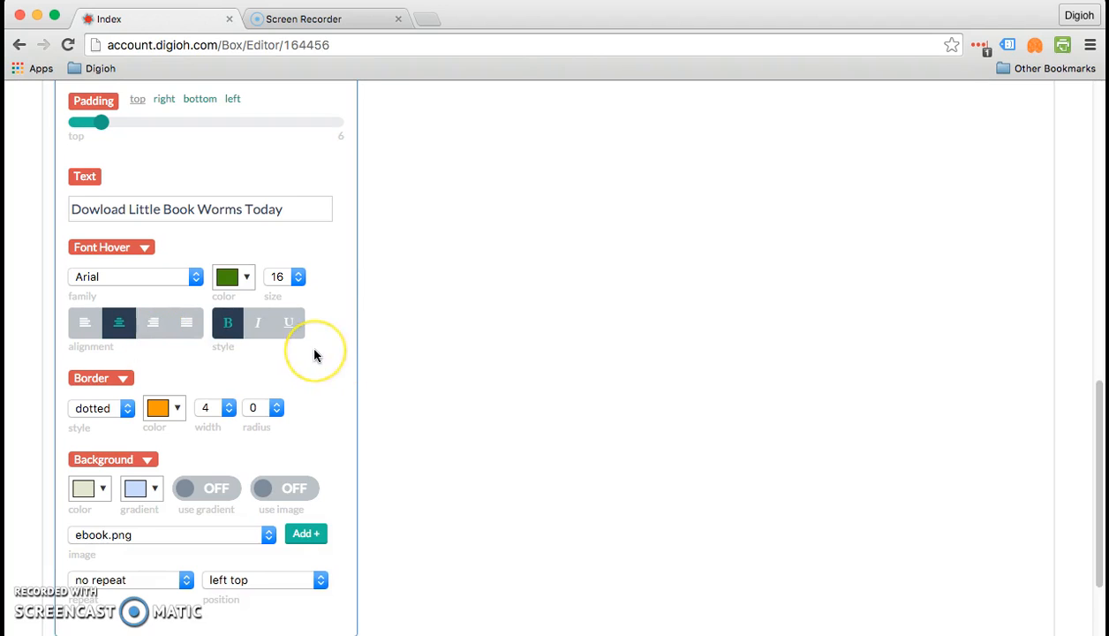
scroll(314, 355, down, 1)
scroll(315, 354, down, 4)
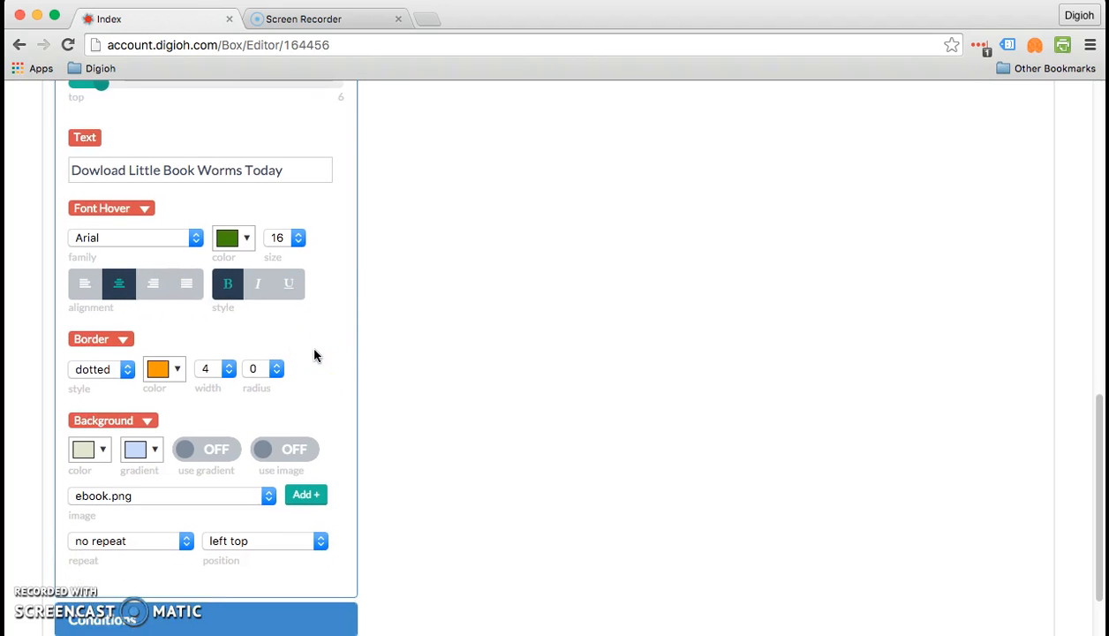
- Make the hover-state border orange and dotted, width 4, radius 0
click(114, 347)
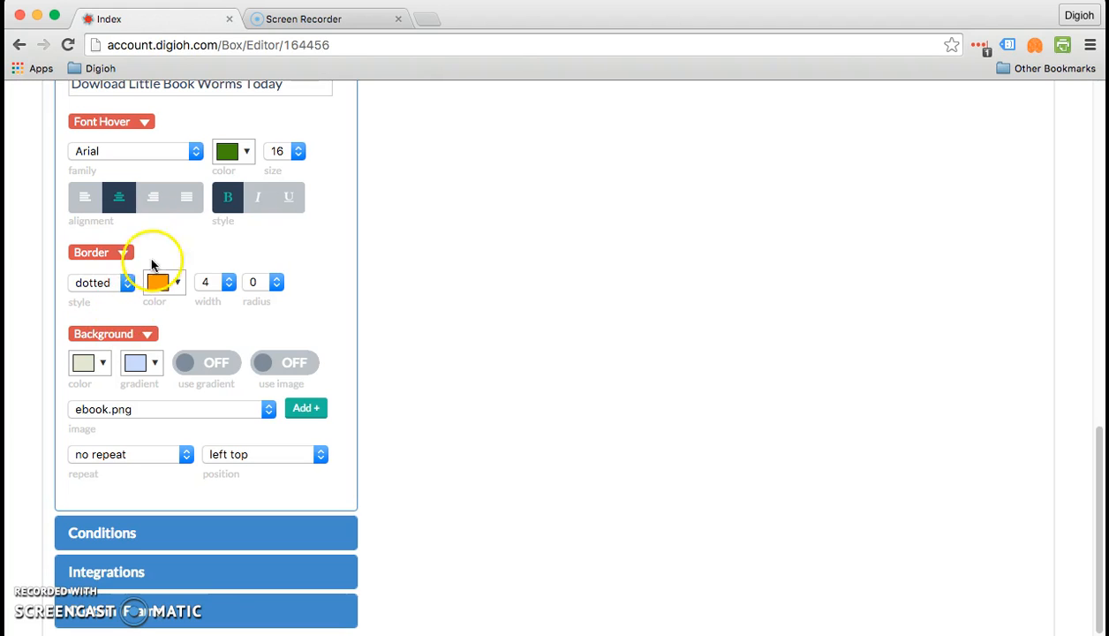
click(123, 254)
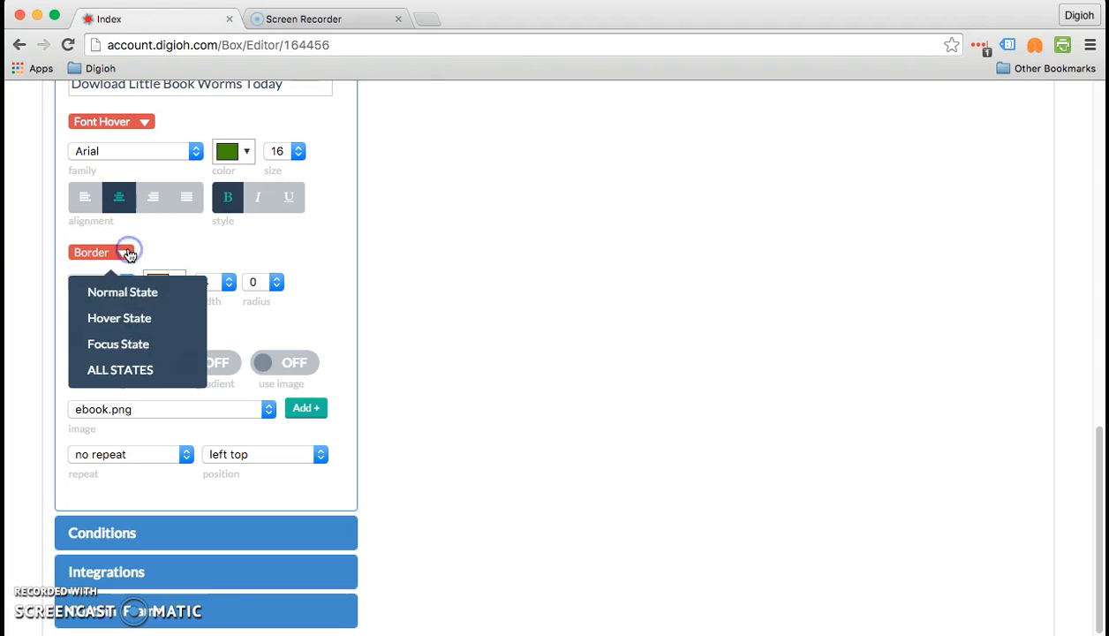
click(127, 329)
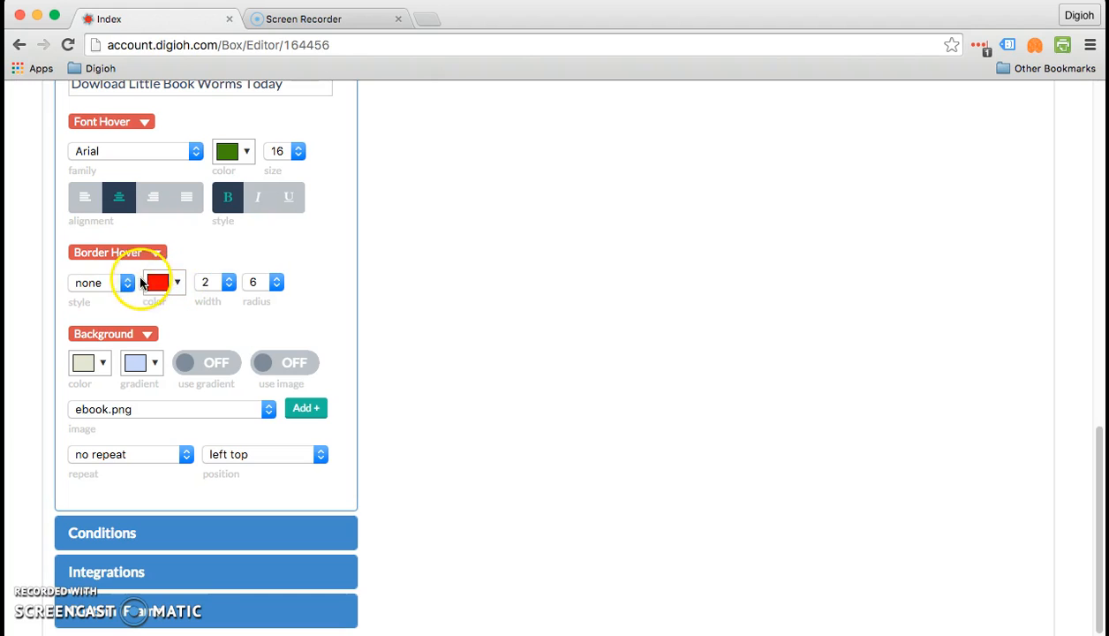
click(111, 281)
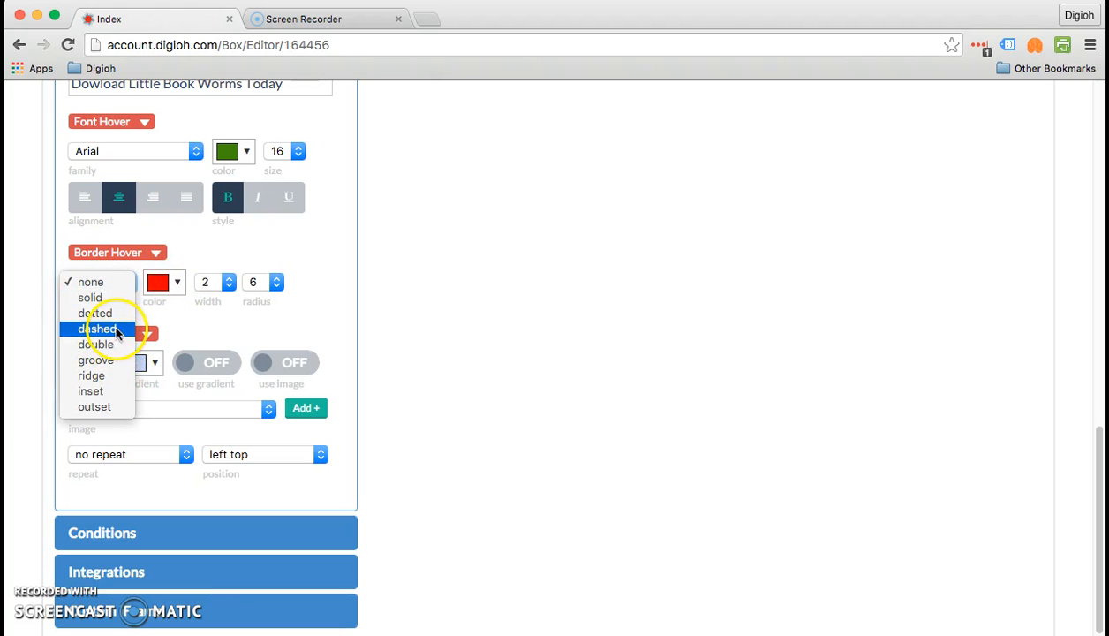
click(115, 312)
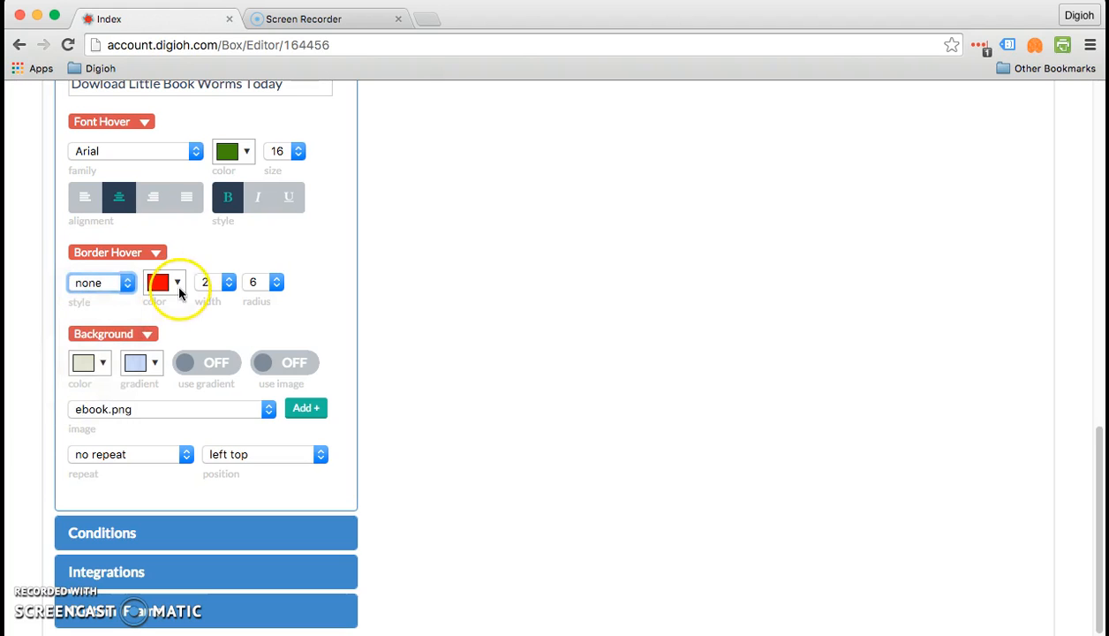
click(176, 283)
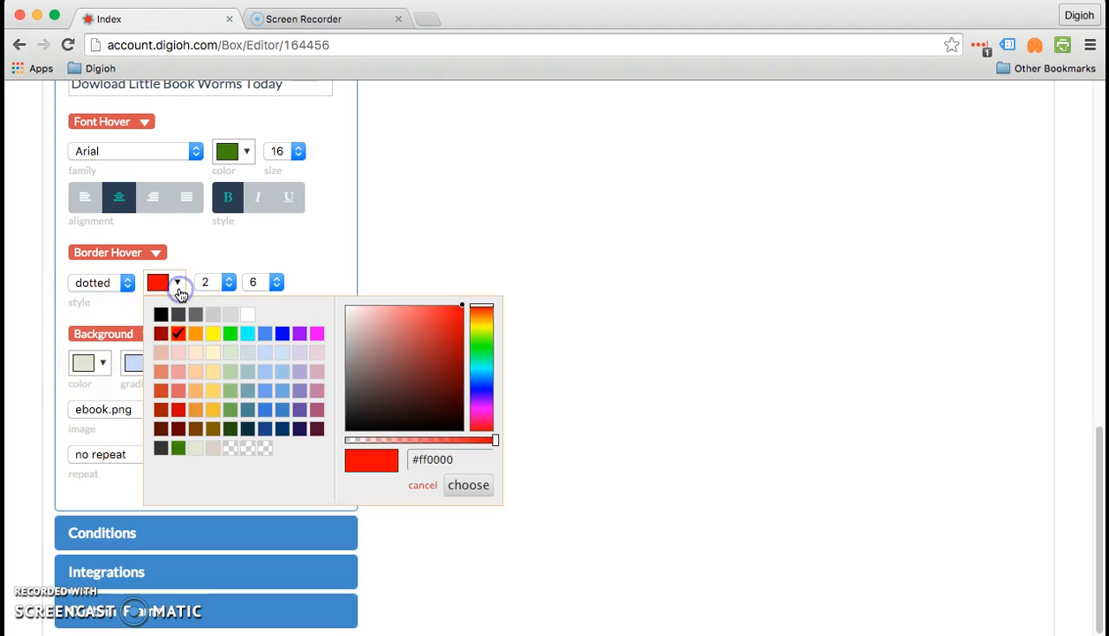
click(196, 334)
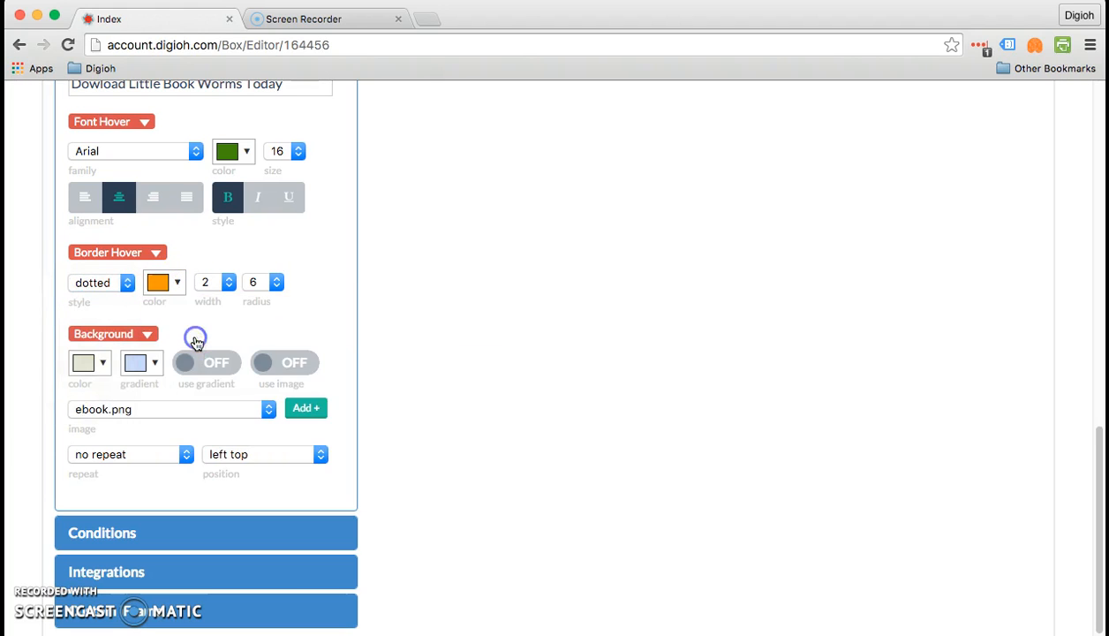
click(159, 285)
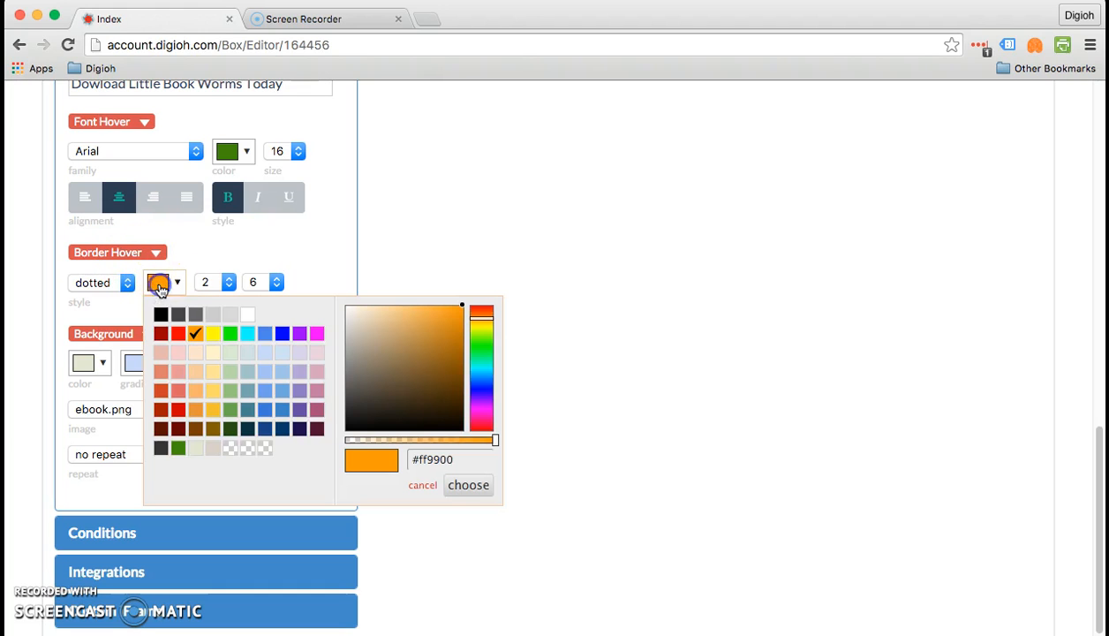
click(124, 254)
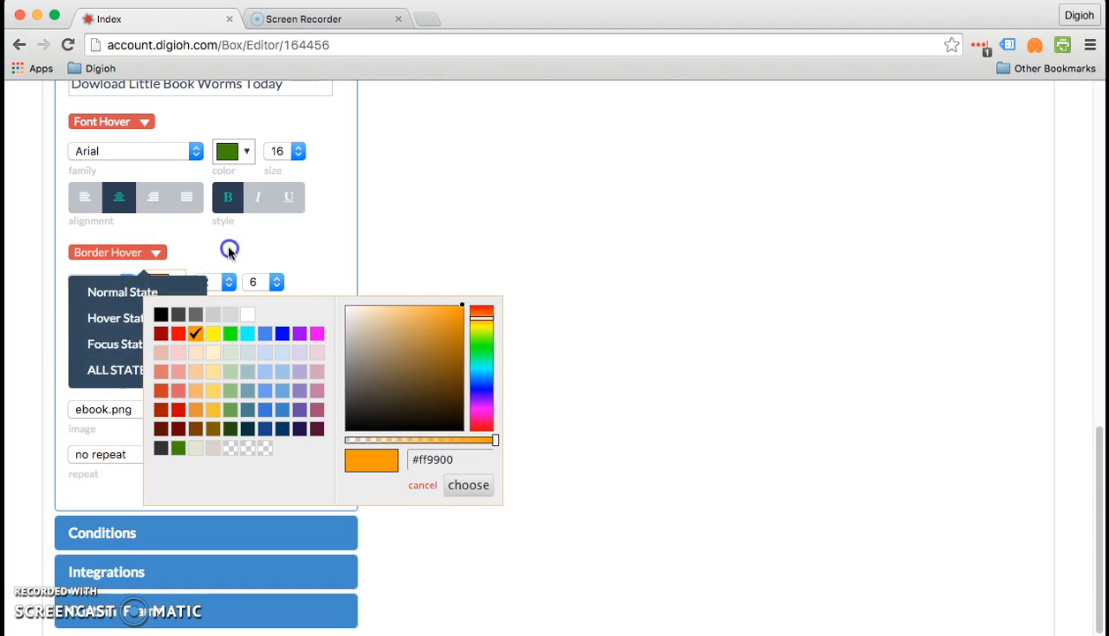
click(228, 250)
click(218, 283)
click(230, 316)
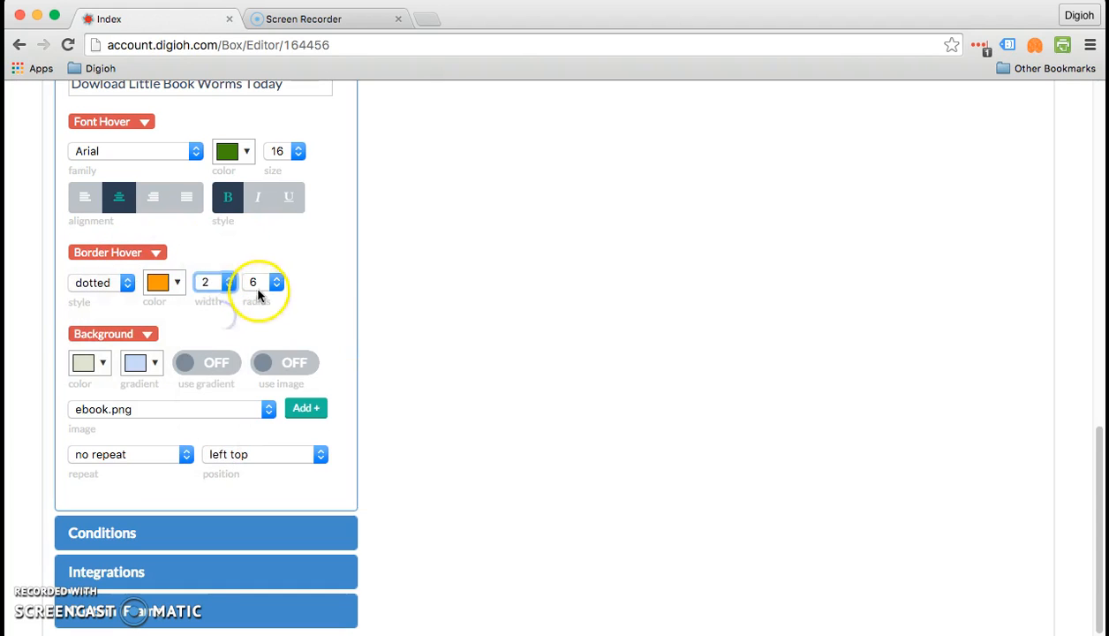
click(258, 285)
click(251, 185)
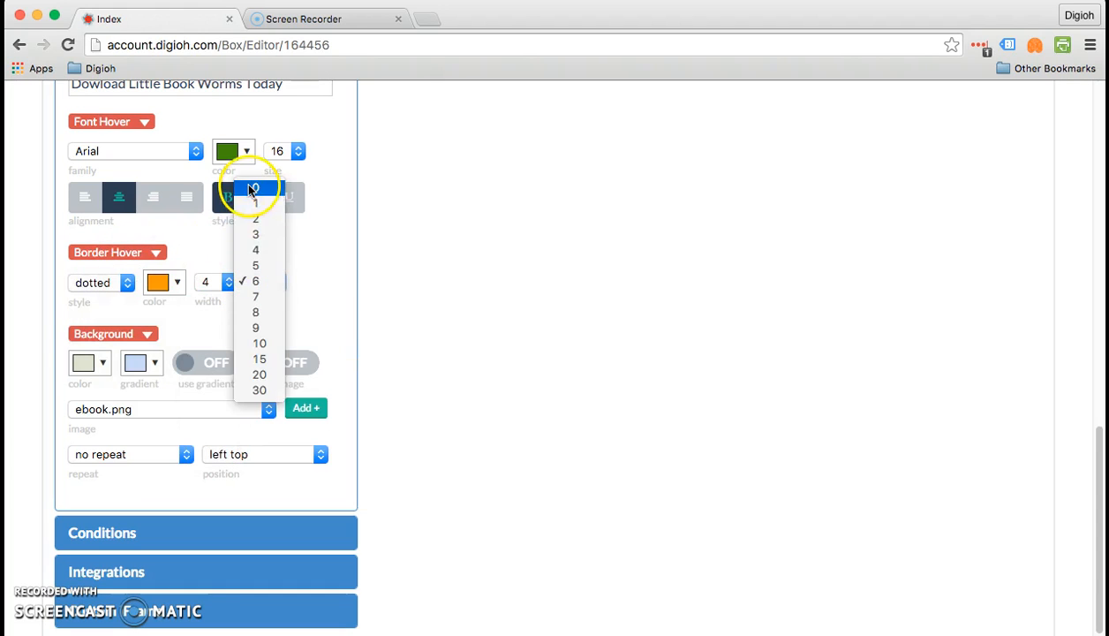
- Give the focus-state border the same orange dotted style, width 4 and radius 0
click(106, 253)
click(118, 345)
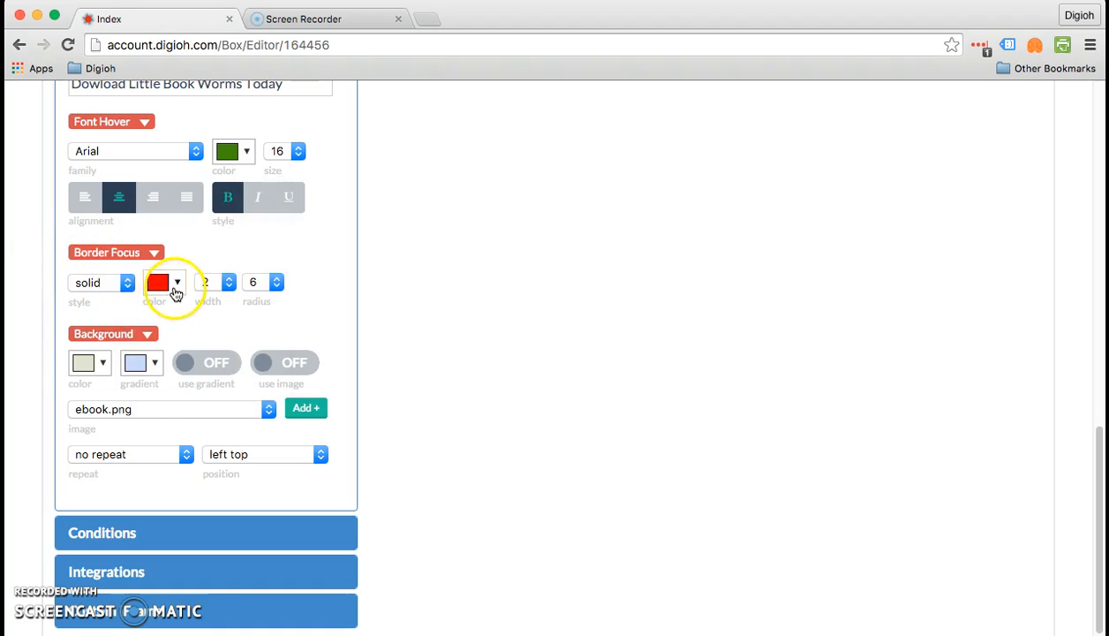
click(97, 283)
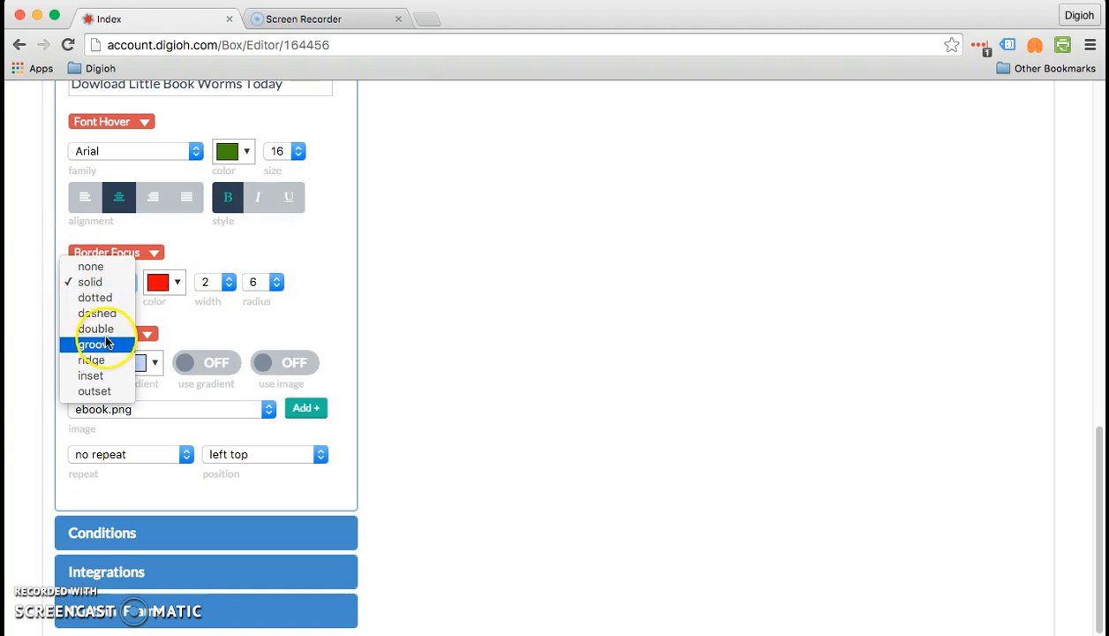
click(94, 298)
click(153, 281)
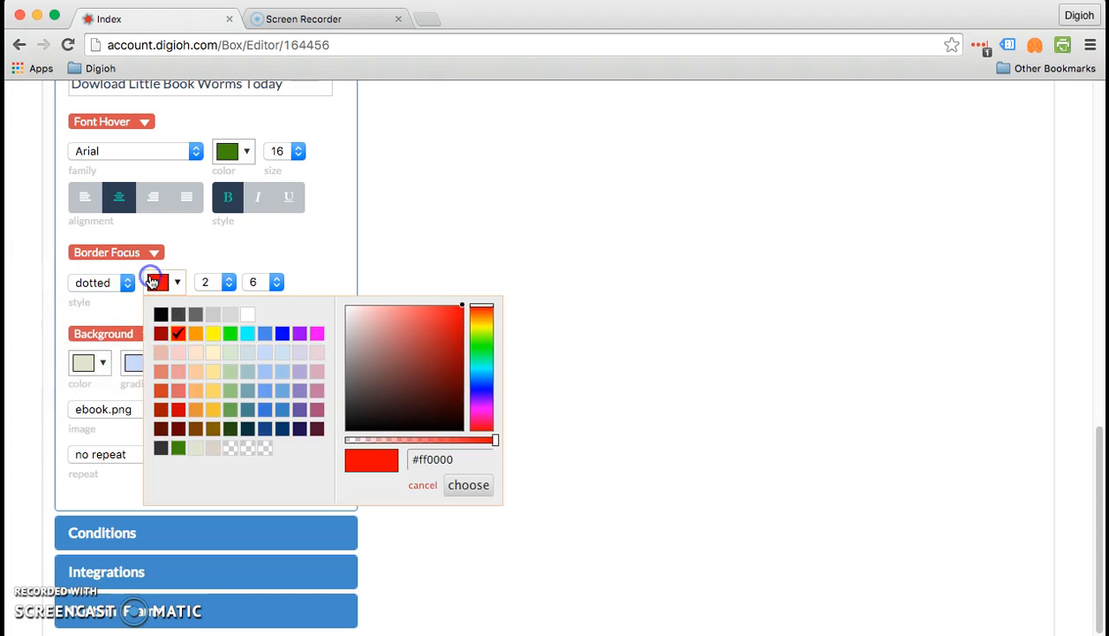
click(195, 333)
click(206, 282)
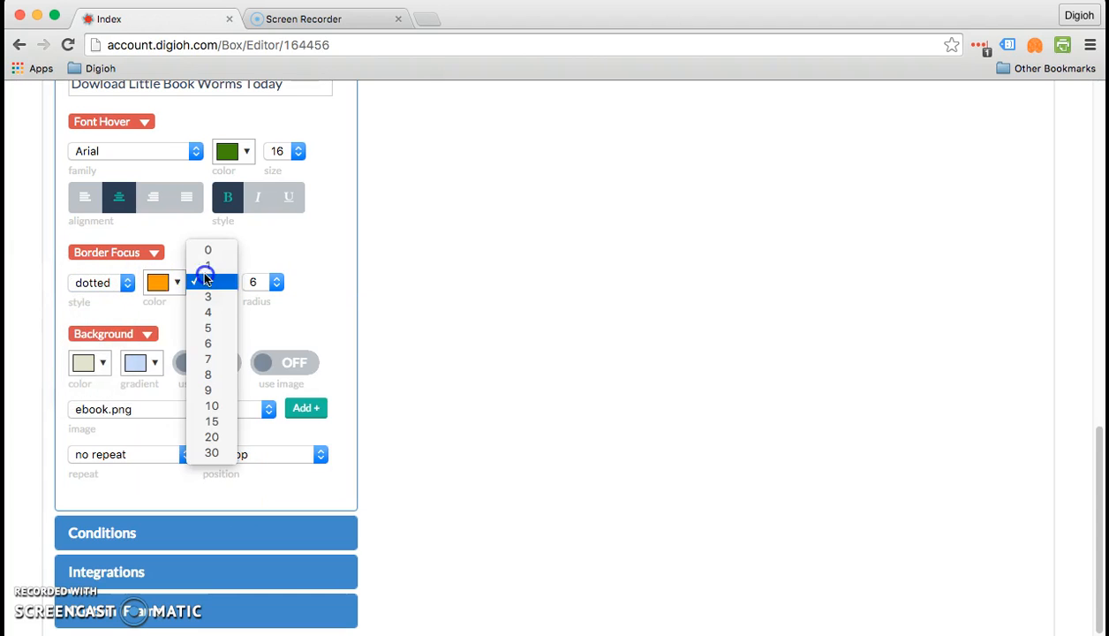
click(205, 328)
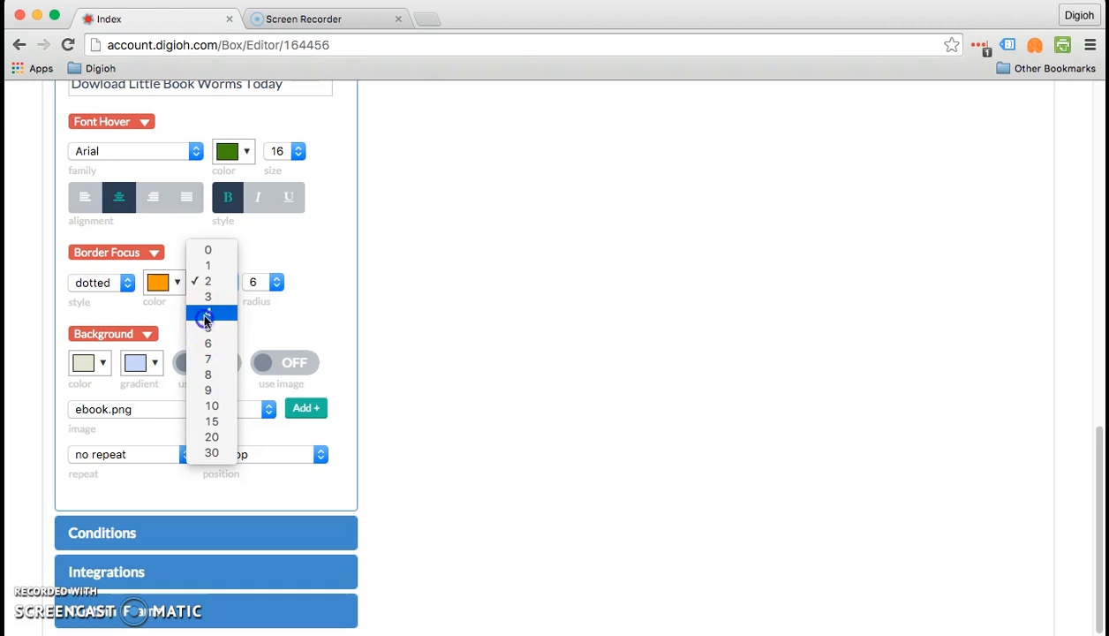
click(208, 312)
click(265, 282)
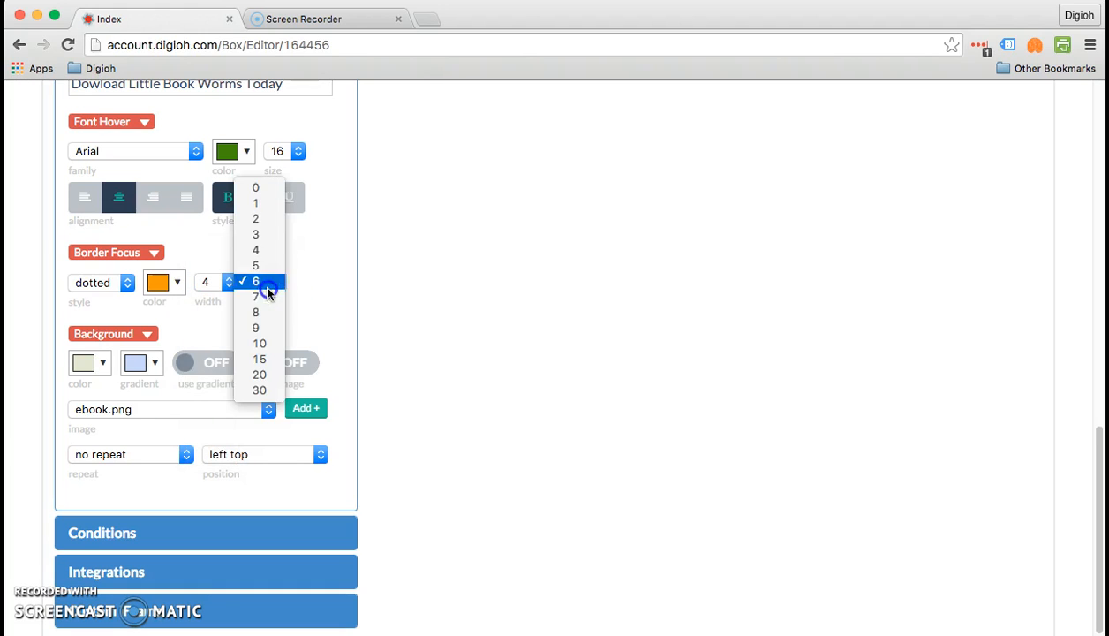
click(255, 185)
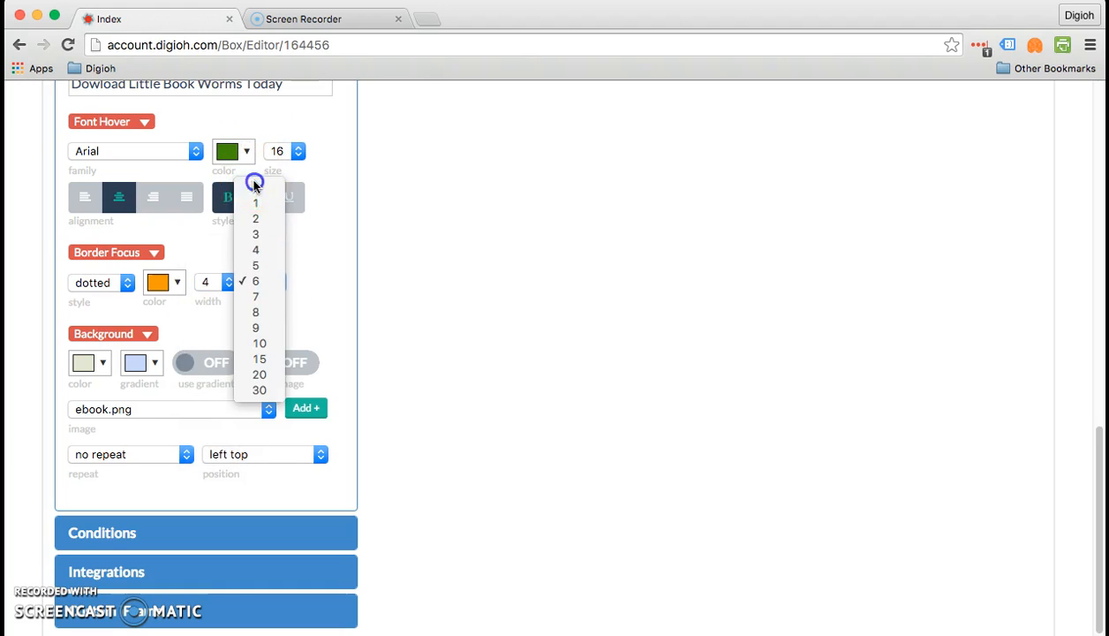
click(124, 252)
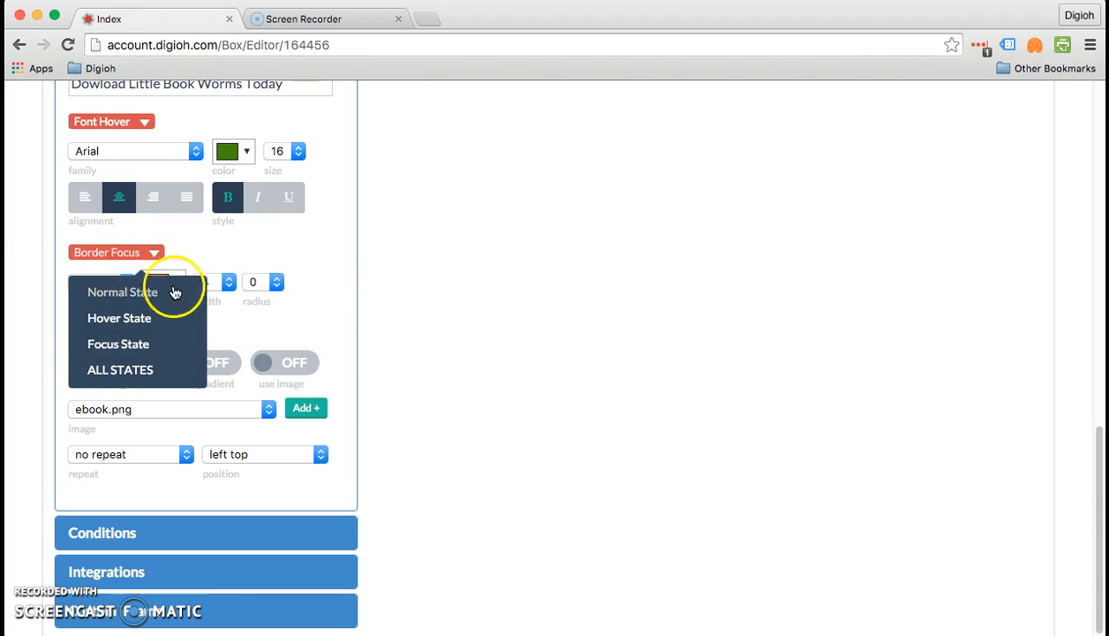
click(367, 324)
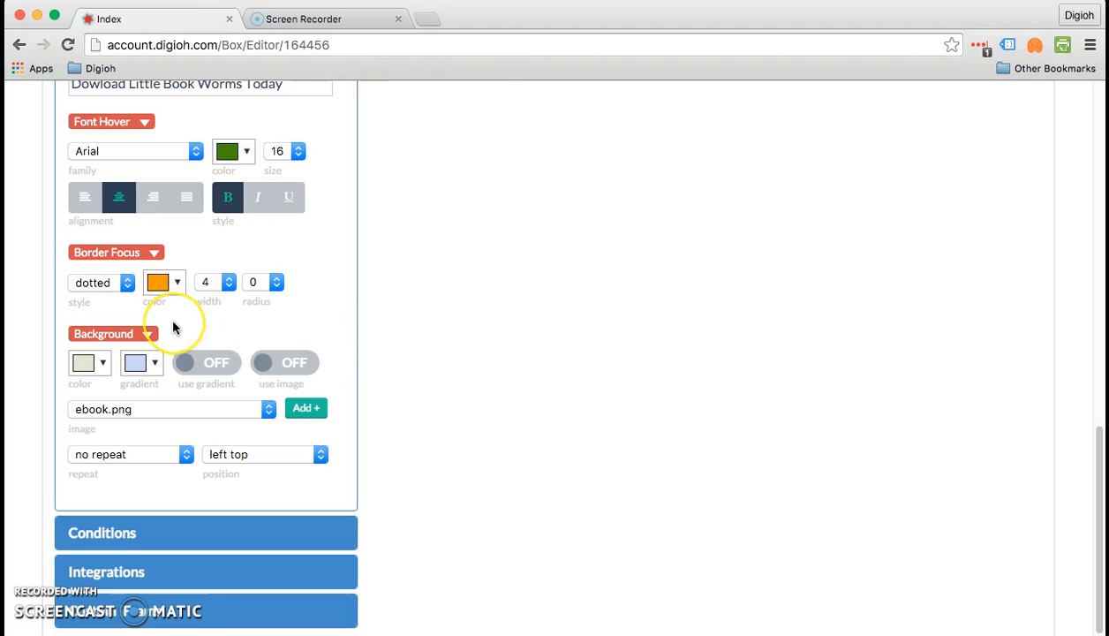
scroll(168, 313, down, 2)
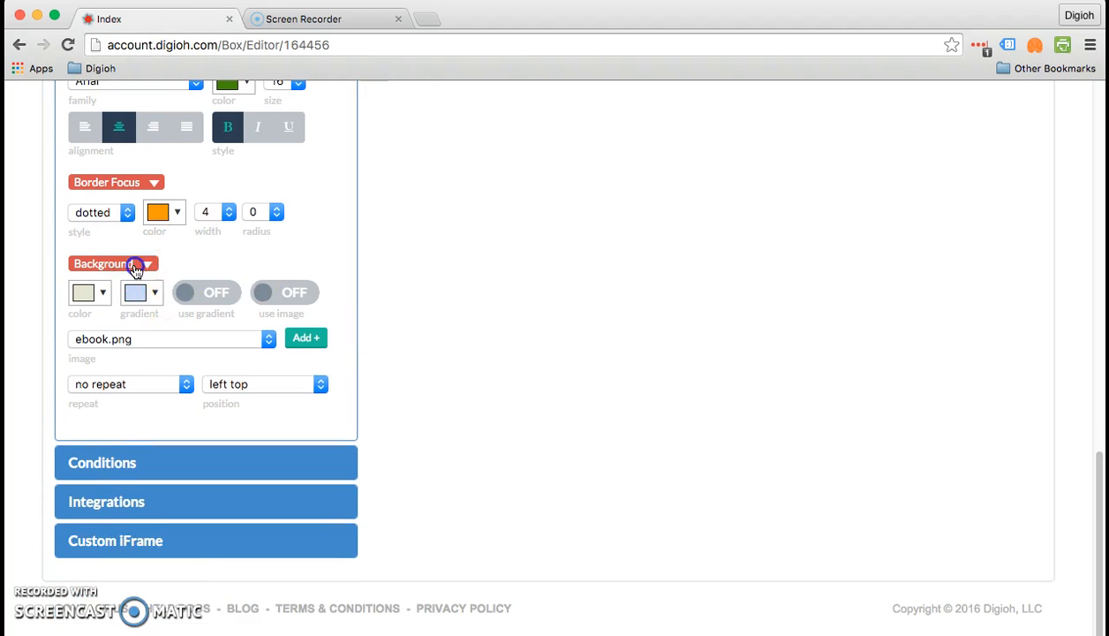
- Review the hover, focus and normal background settings and the current hex colour
click(147, 264)
click(126, 338)
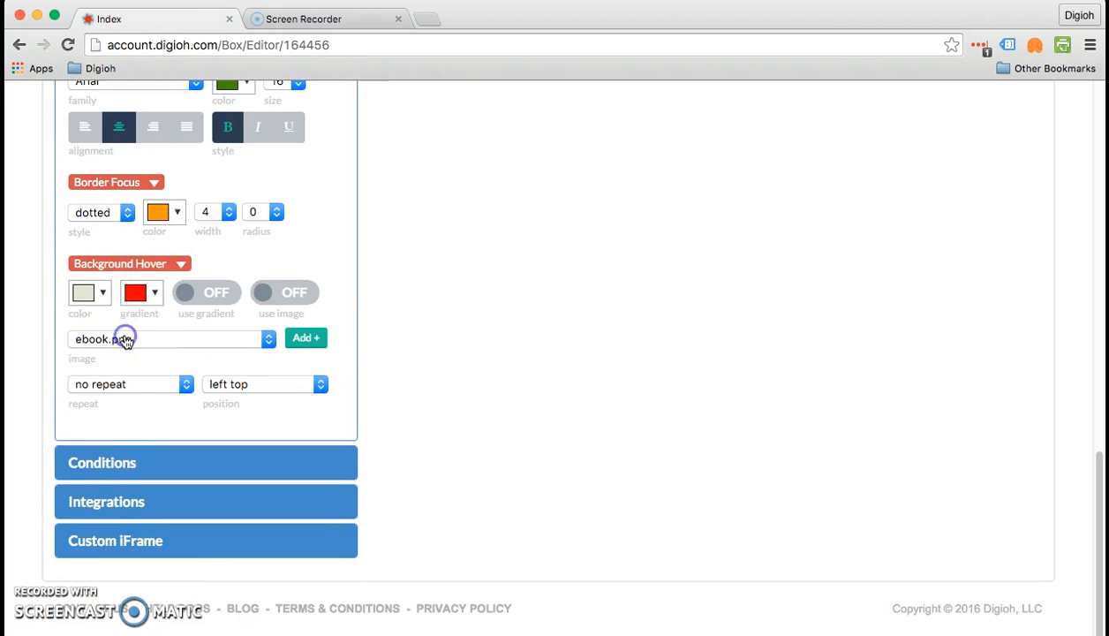
click(147, 263)
click(114, 354)
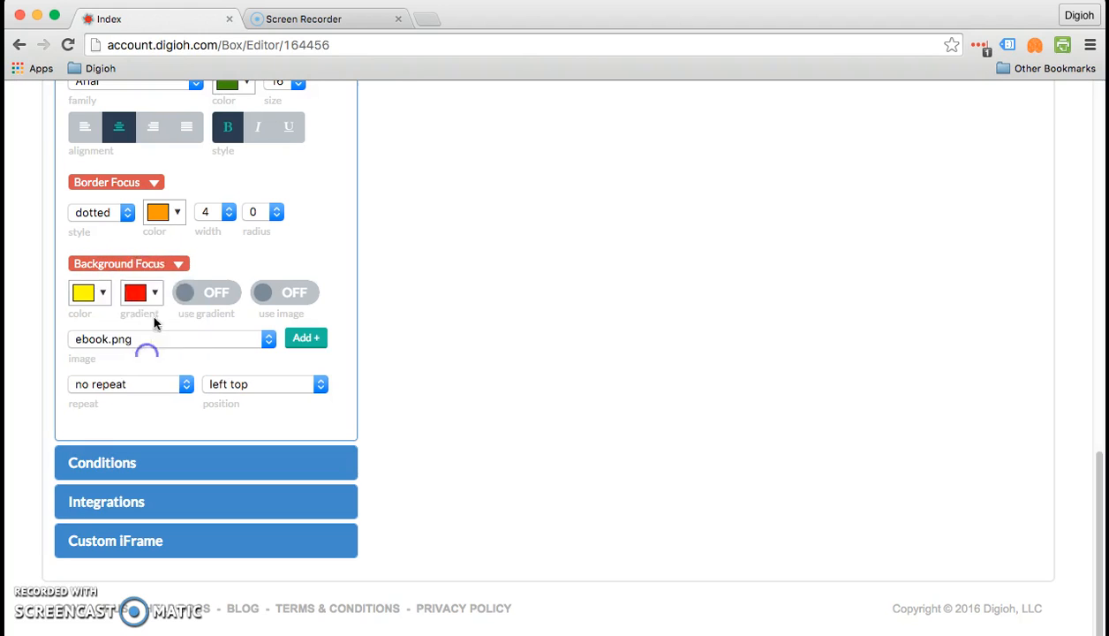
click(124, 267)
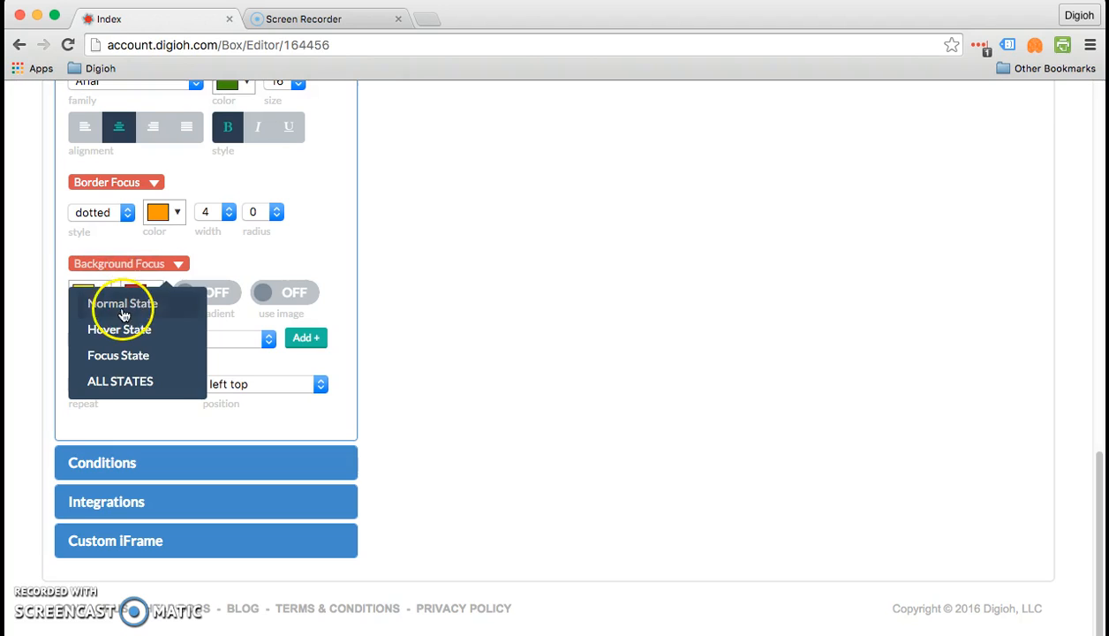
click(108, 299)
click(84, 297)
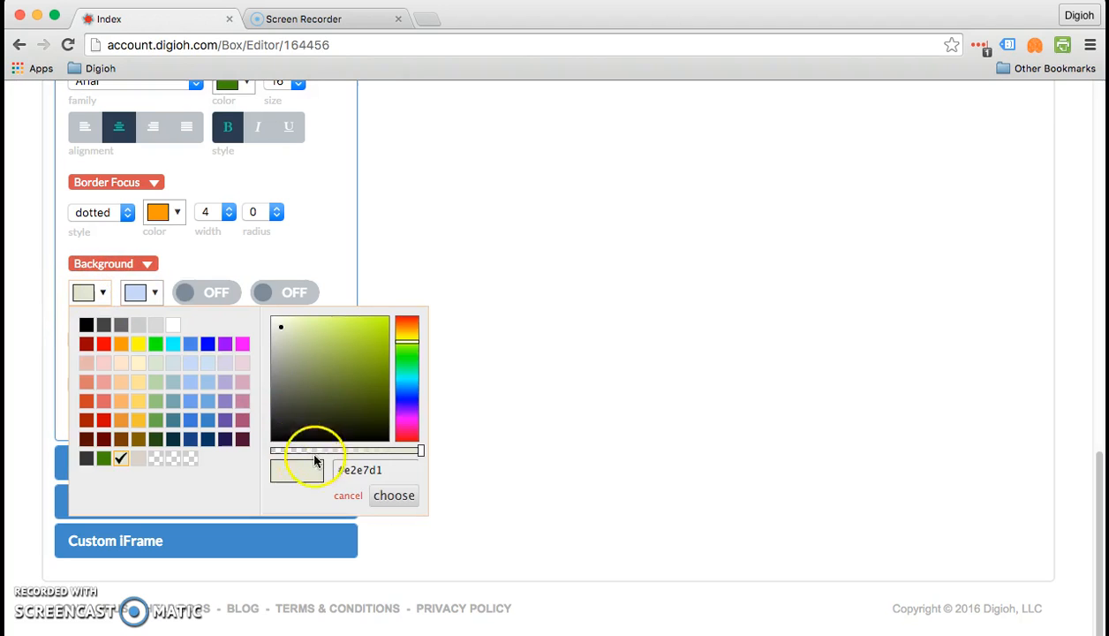
drag(370, 470, 344, 471)
key(super+c)
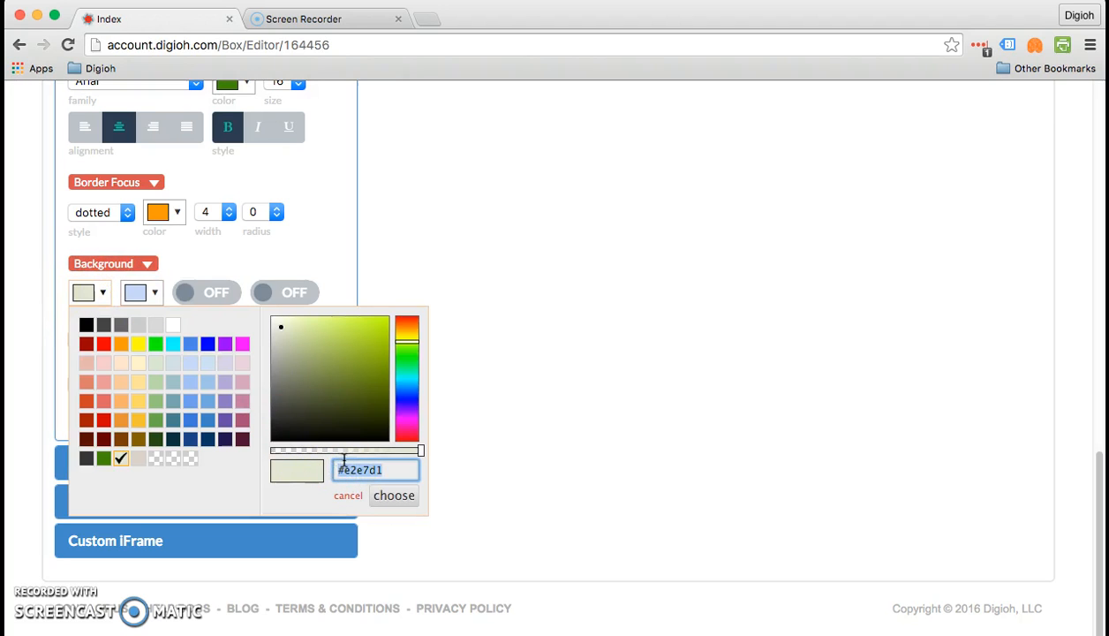
click(562, 389)
- Apply the background to all states with colour #e2e7d1
click(130, 270)
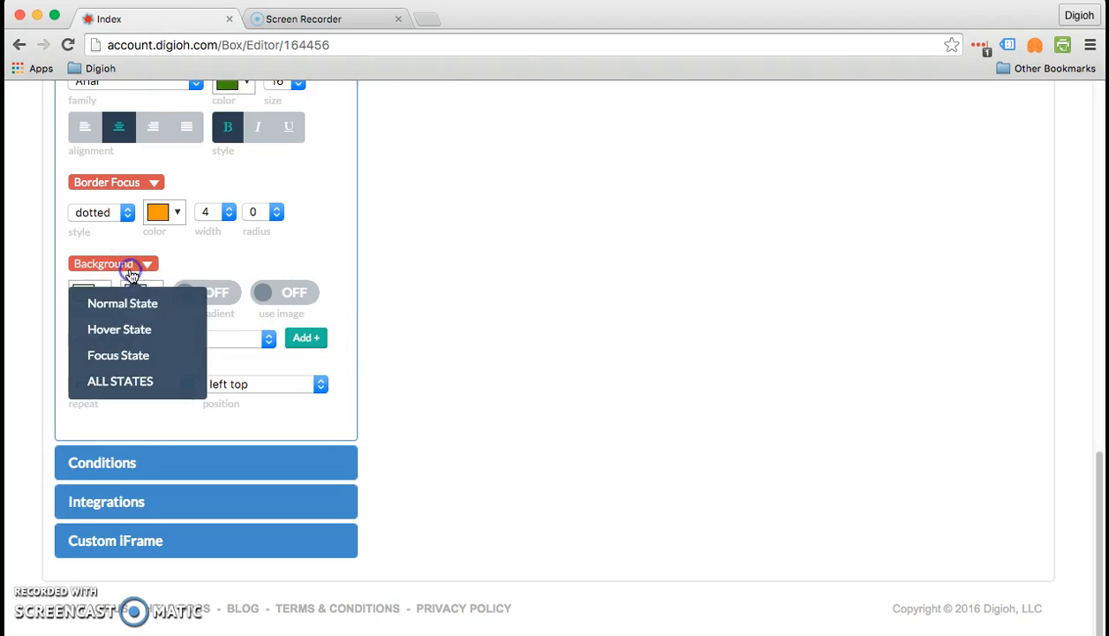
click(115, 356)
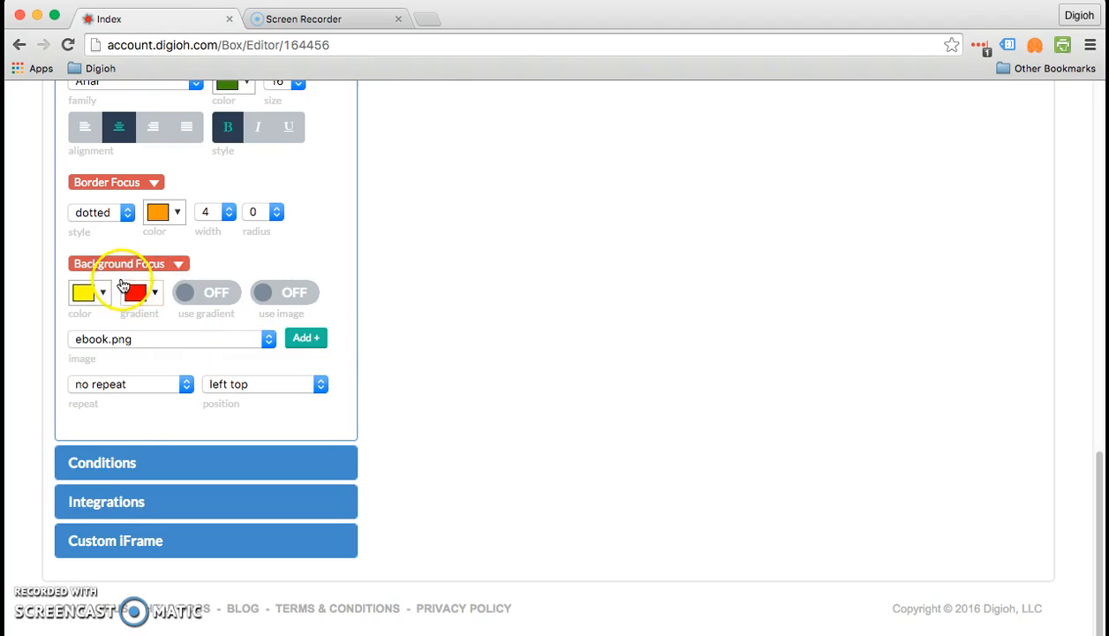
click(99, 265)
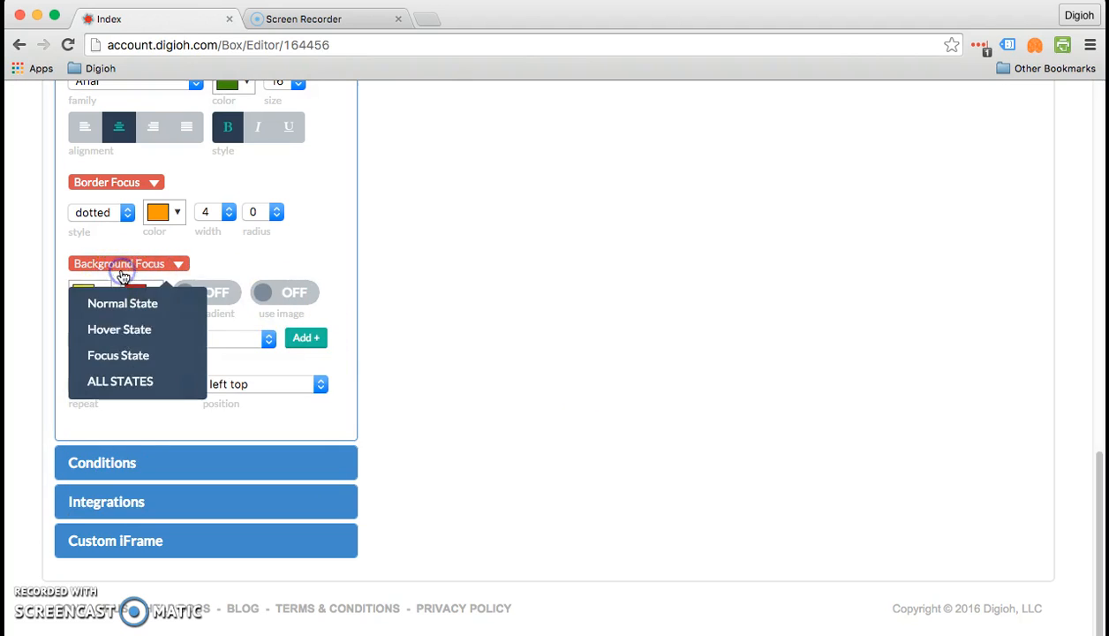
click(120, 381)
click(84, 294)
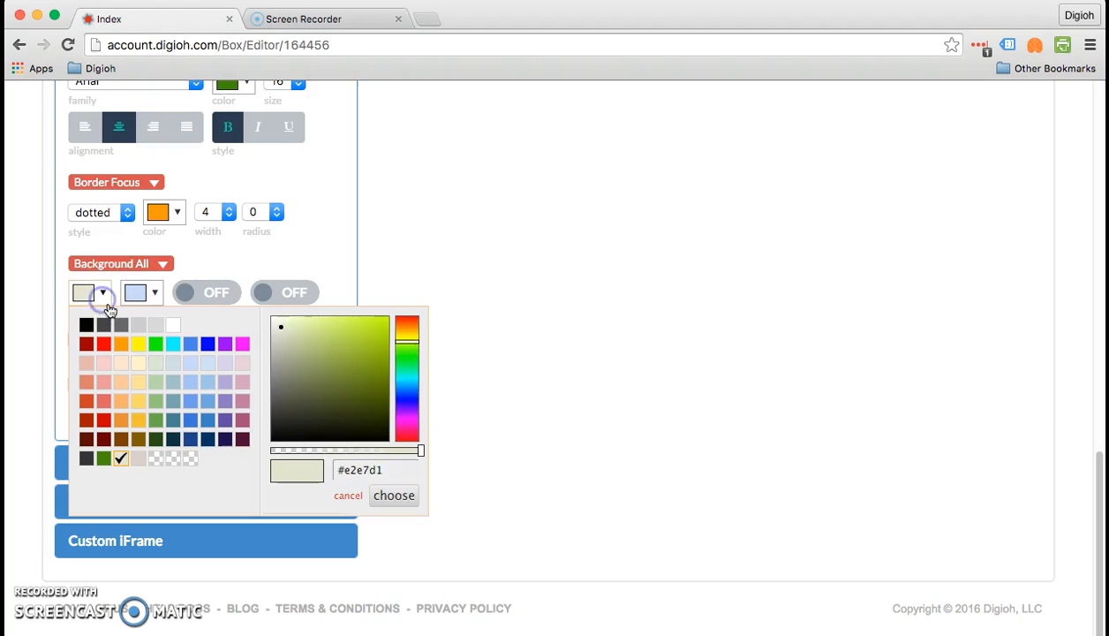
click(394, 473)
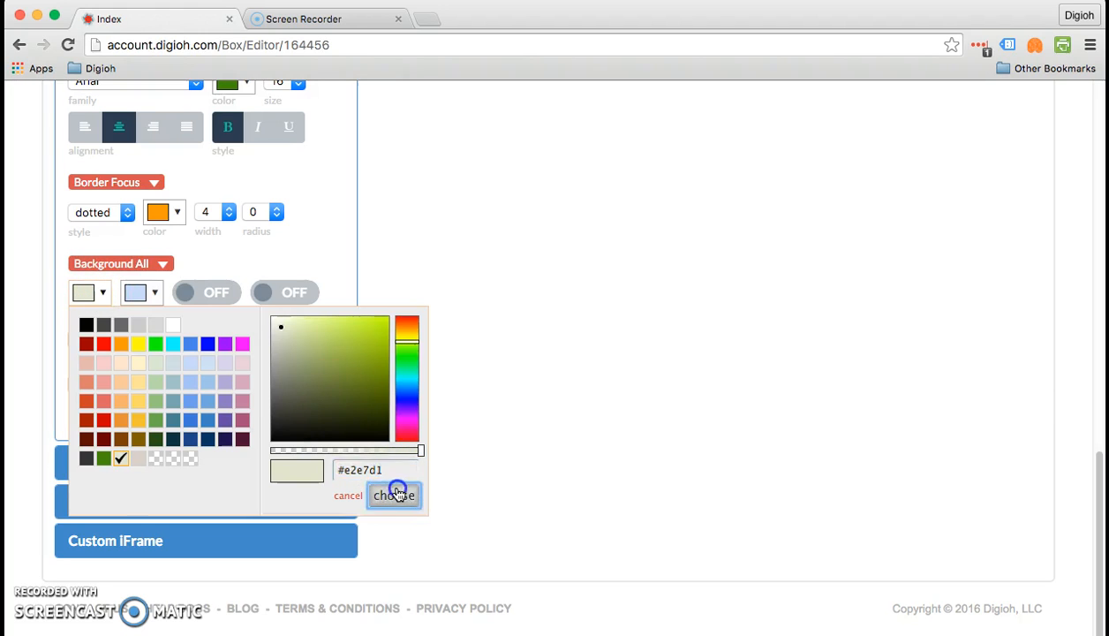
click(394, 495)
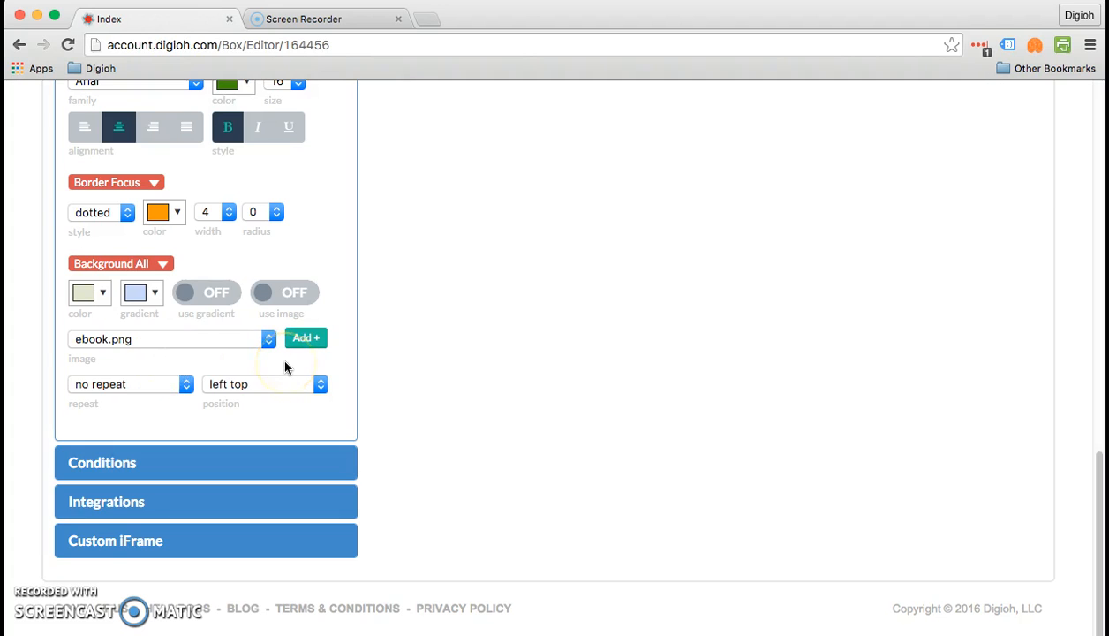
- Save and preview on a blank site, collapse the popup to its teaser, reopen it, then close
scroll(286, 367, up, 10)
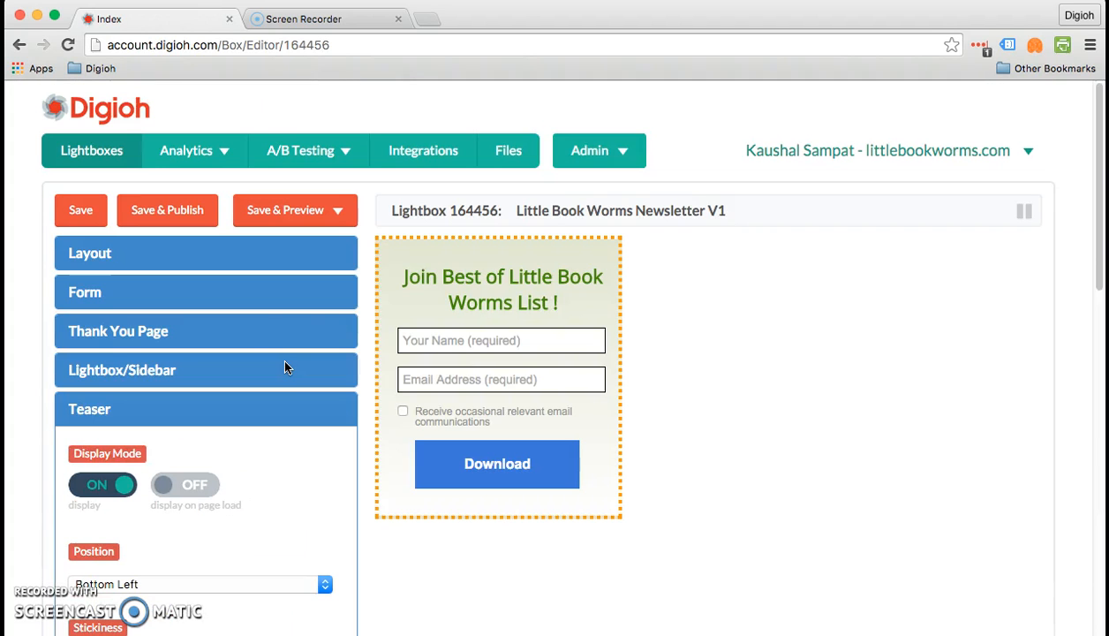
click(285, 218)
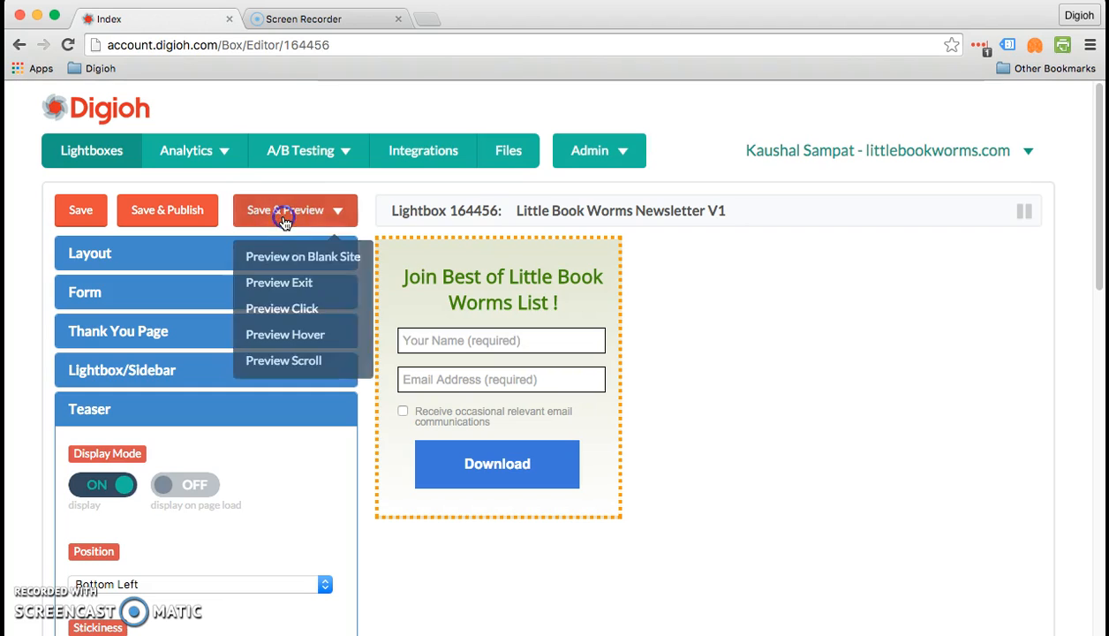
click(287, 261)
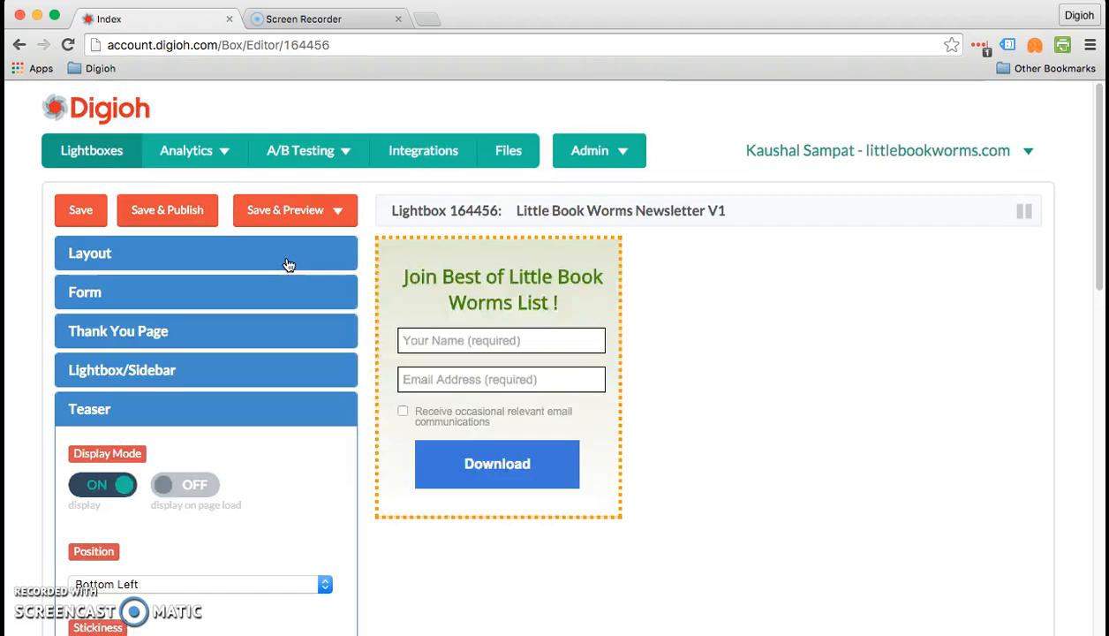
drag(296, 76, 287, 24)
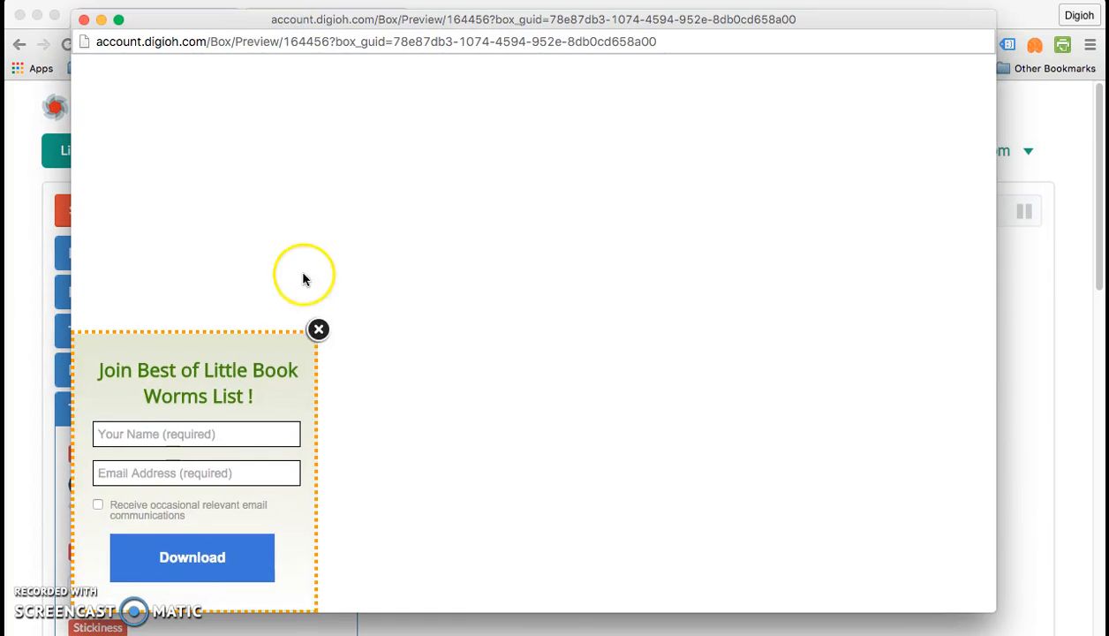
click(312, 326)
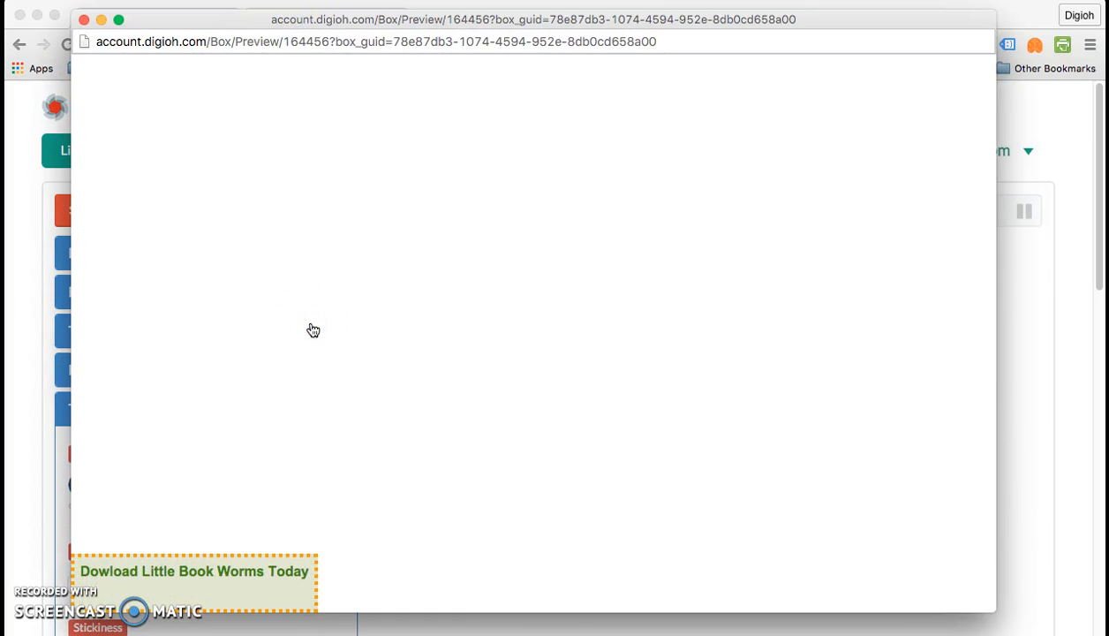
click(279, 584)
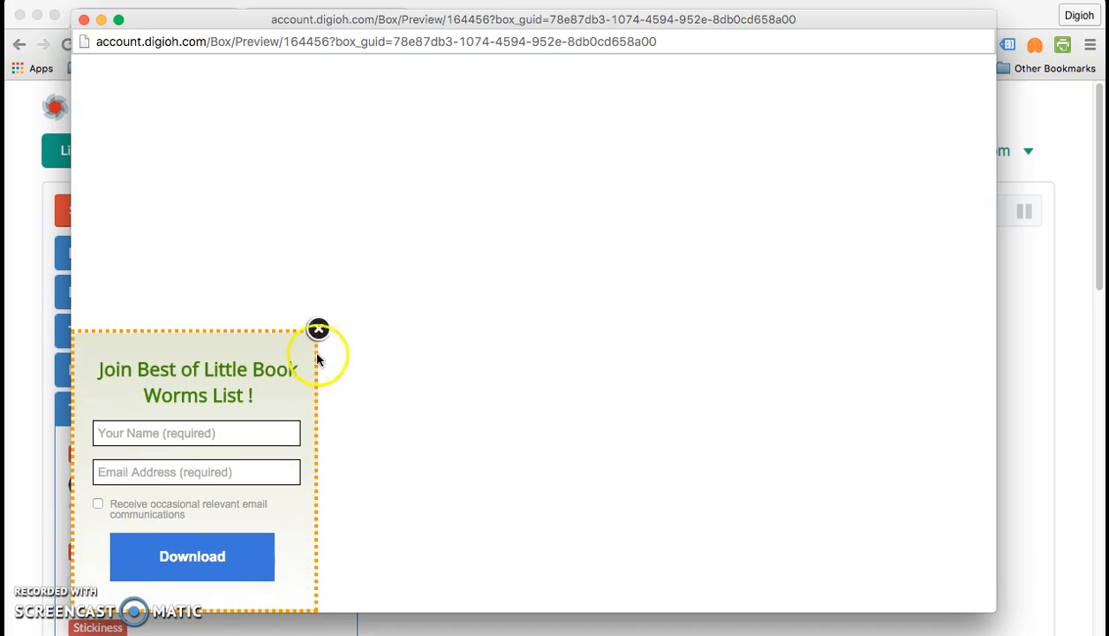
click(84, 20)
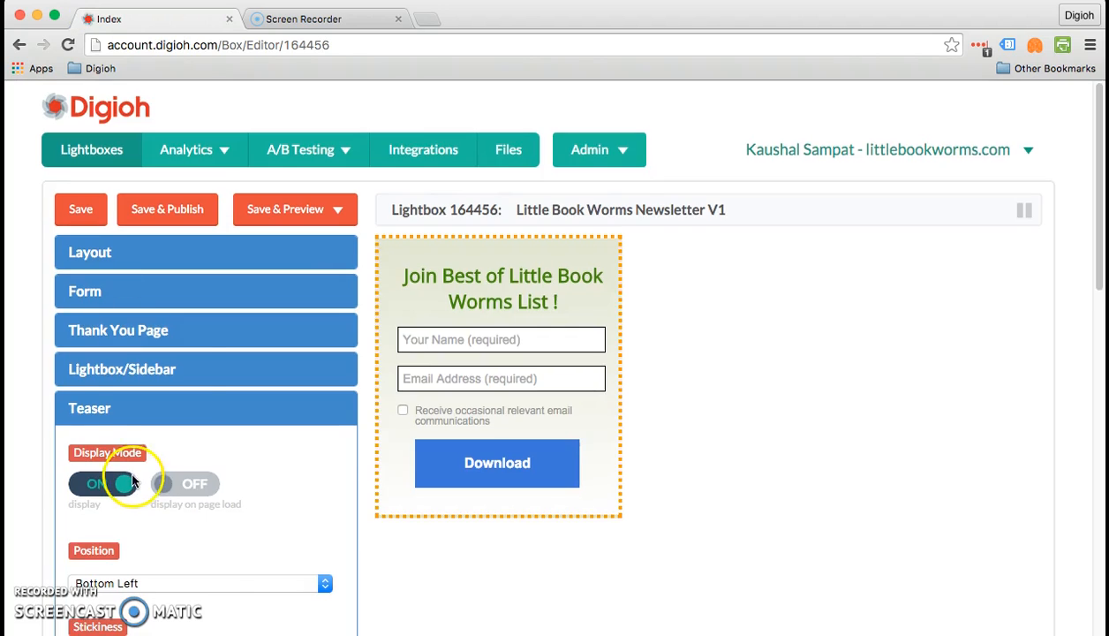
- Replace the focus-state background yellow #ffff00 with #e2e7d1
scroll(129, 466, down, 10)
click(92, 247)
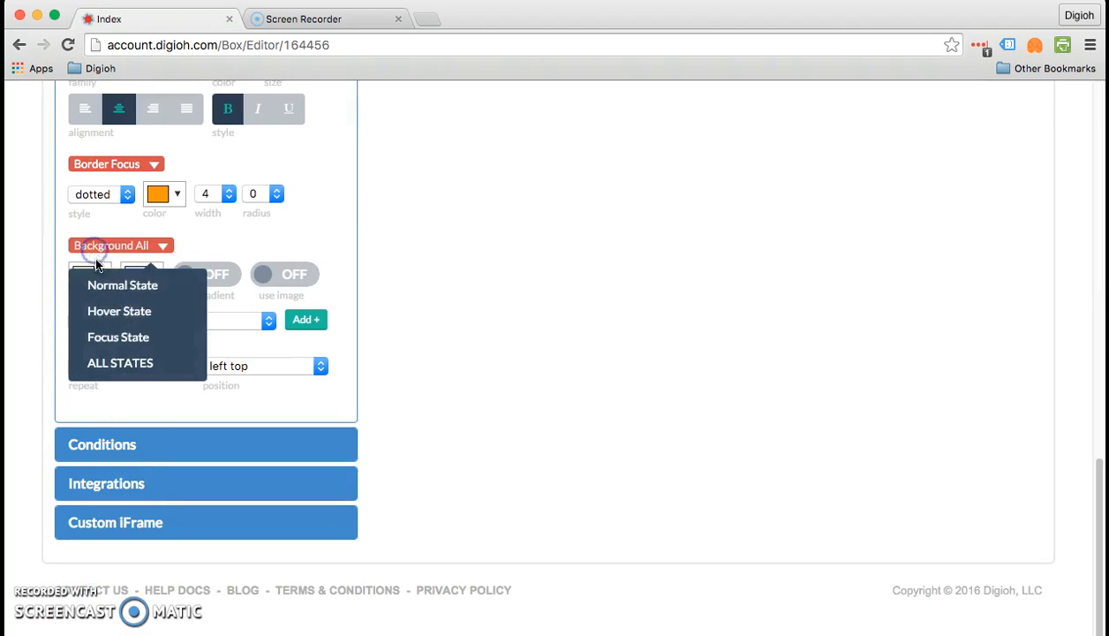
click(106, 335)
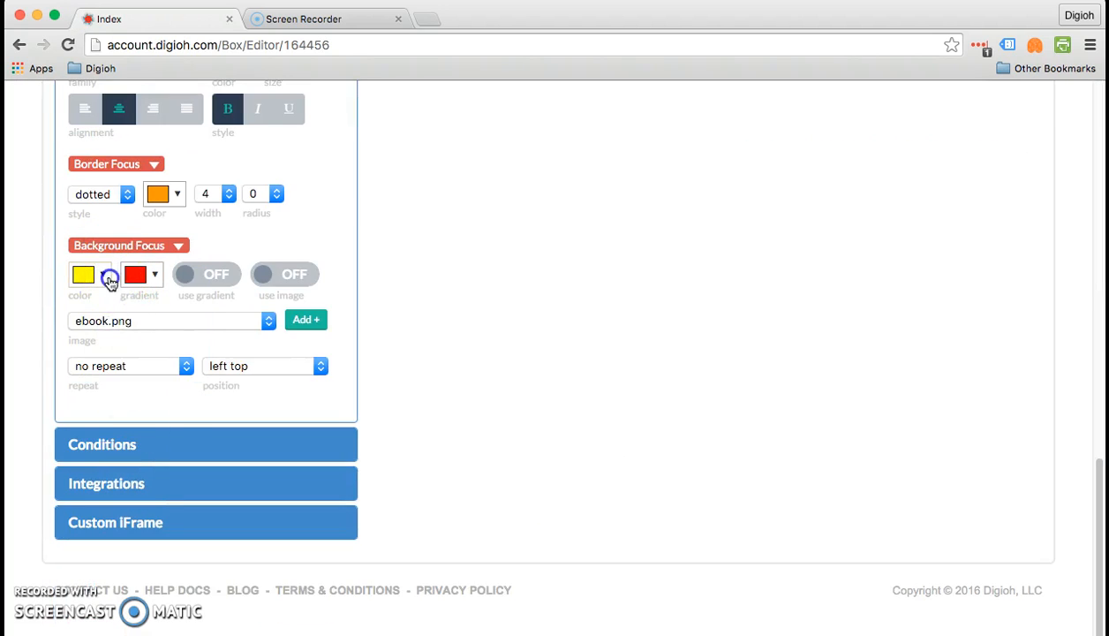
click(104, 276)
click(399, 452)
key(super+v)
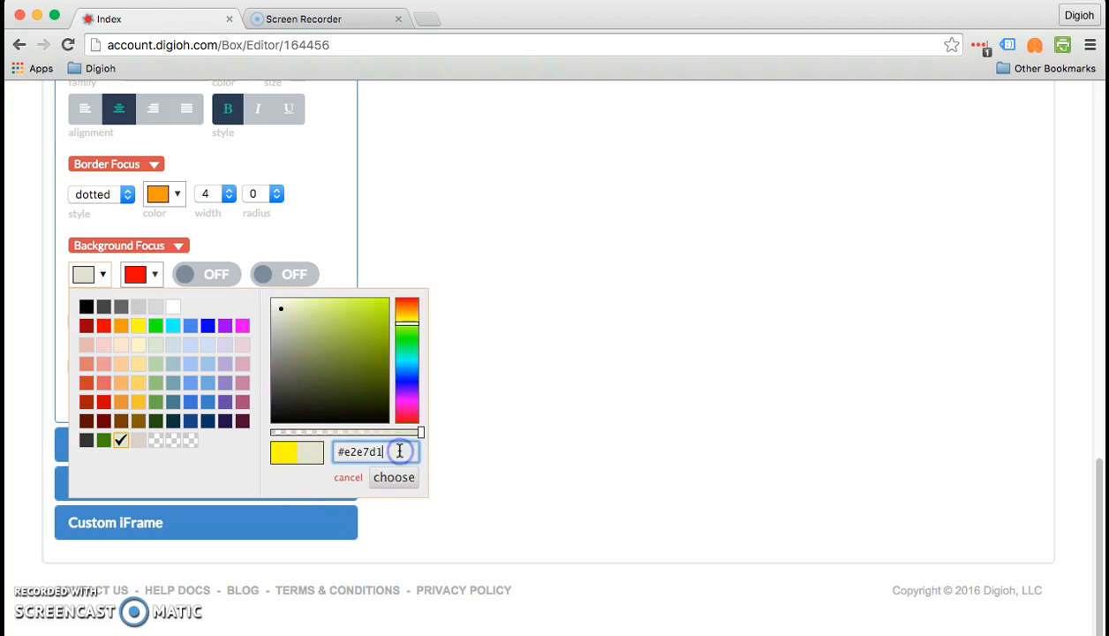
click(395, 477)
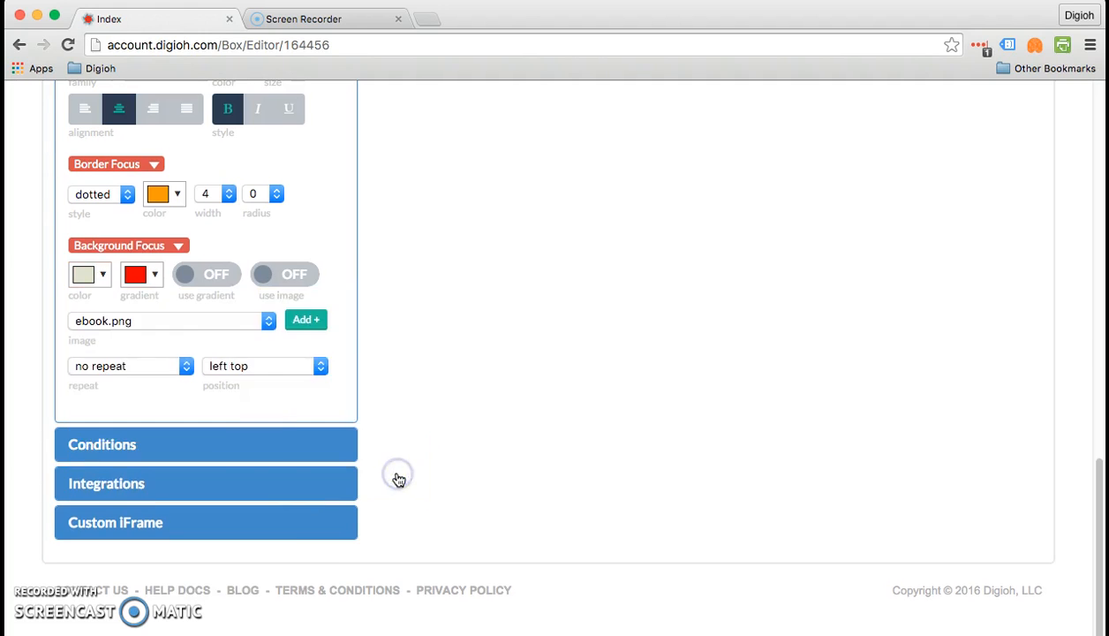
scroll(397, 475, up, 10)
- Save and preview on a blank site, then collapse, reopen and re-collapse the popup via its teaser
click(272, 207)
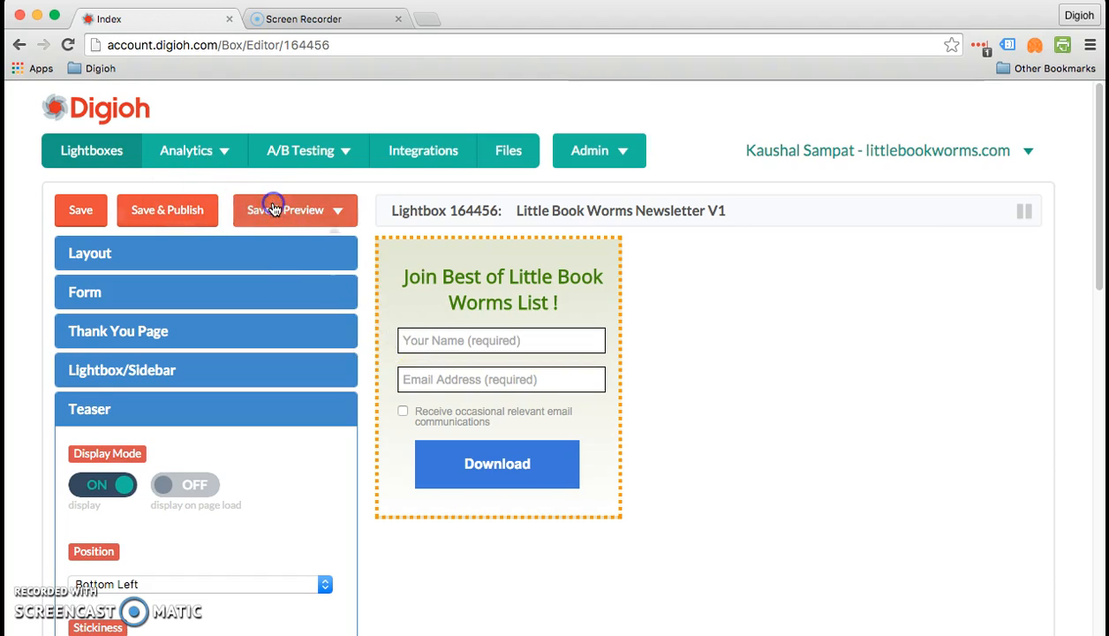
click(282, 258)
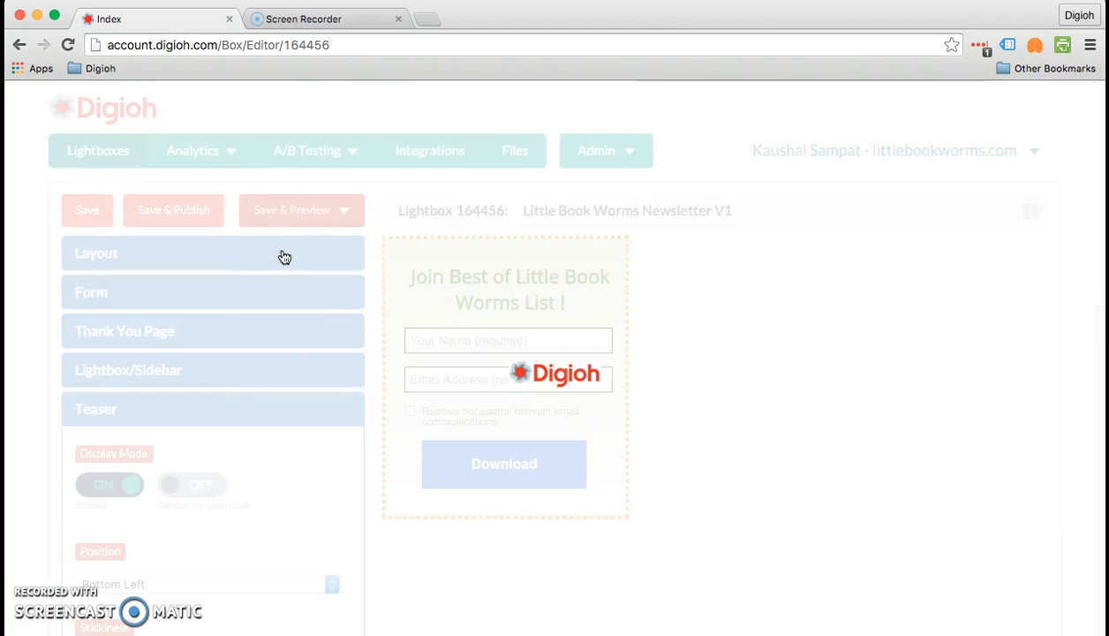
click(227, 63)
drag(227, 63, 217, 35)
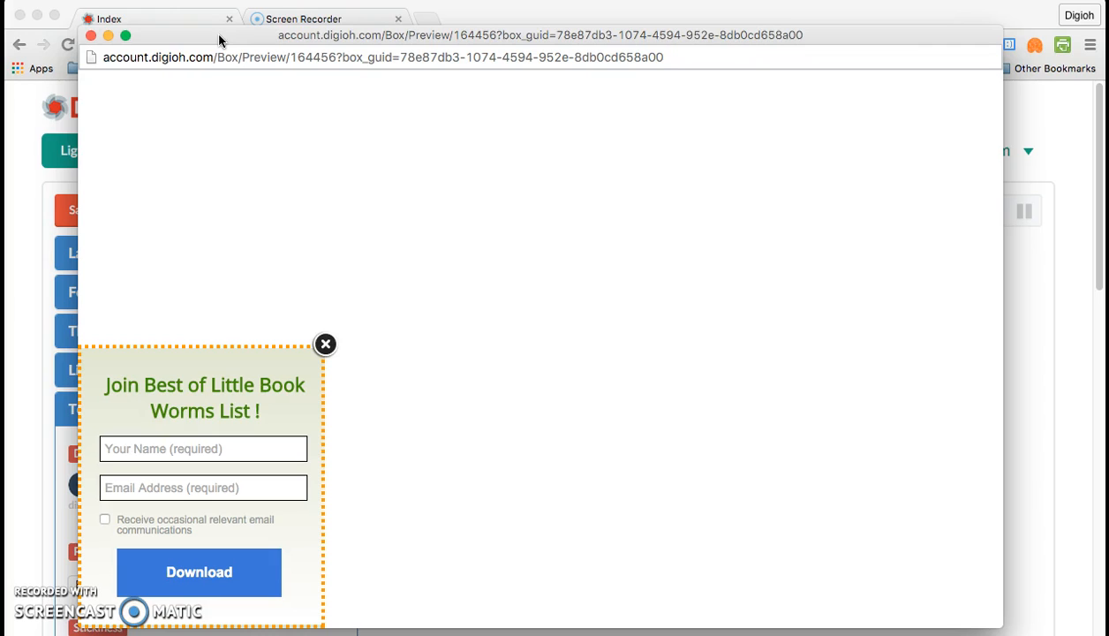
click(325, 346)
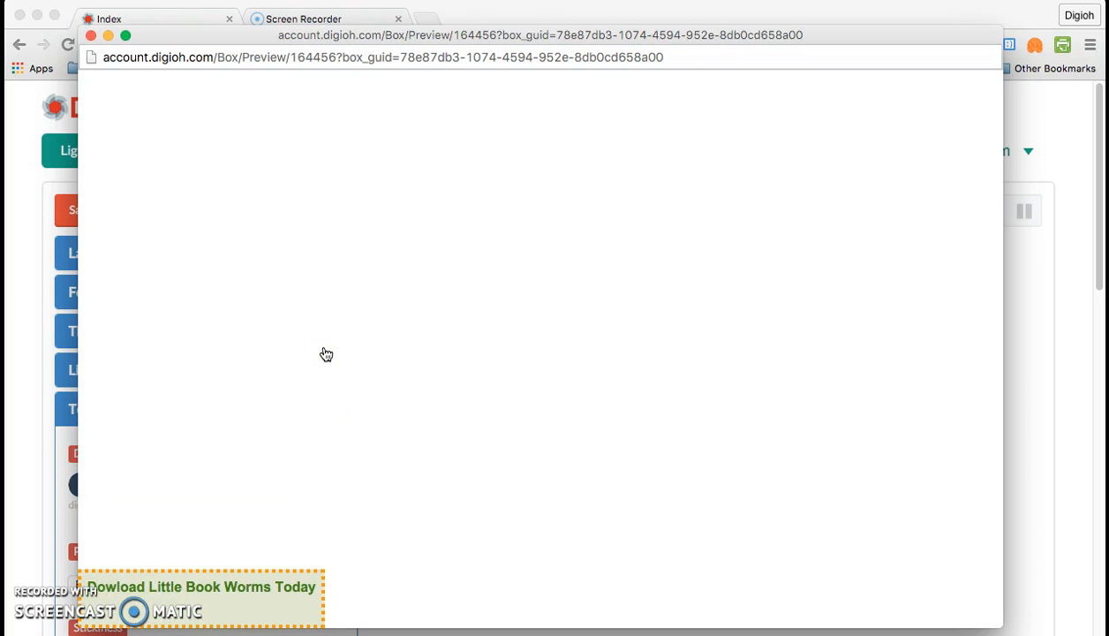
click(274, 602)
click(273, 603)
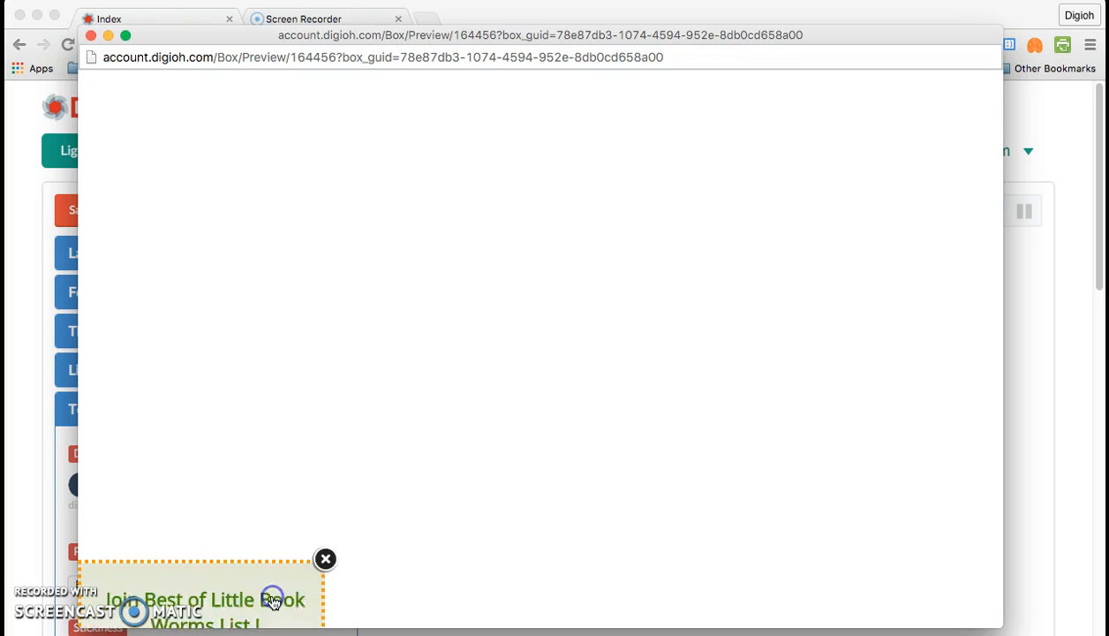
click(326, 345)
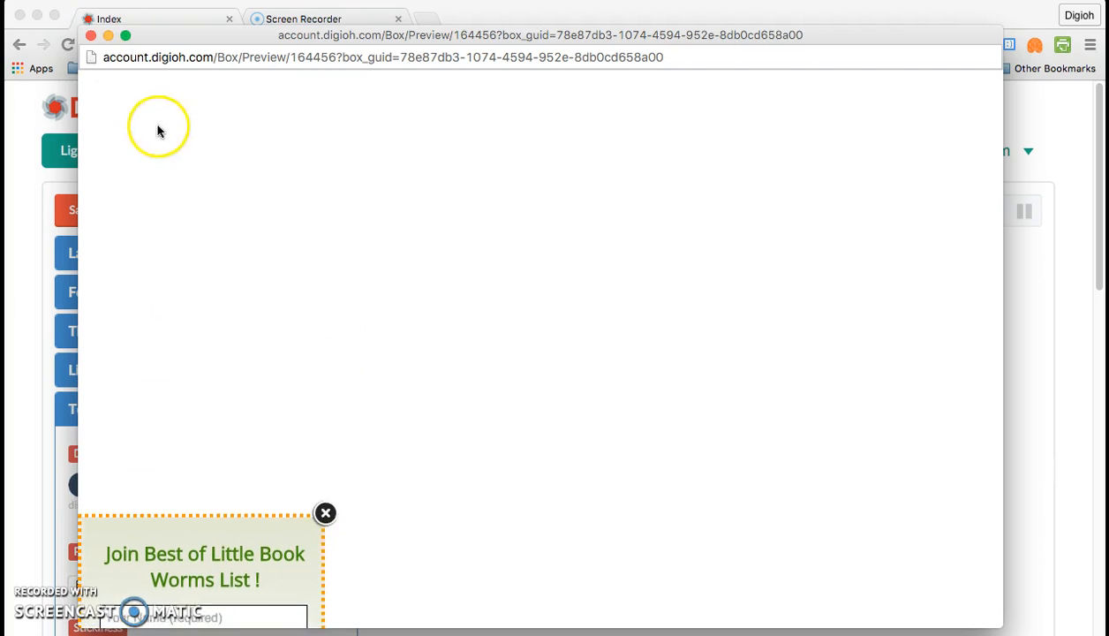
- Close the preview and slide the teaser's horizontal and vertical offsets to 39
click(91, 36)
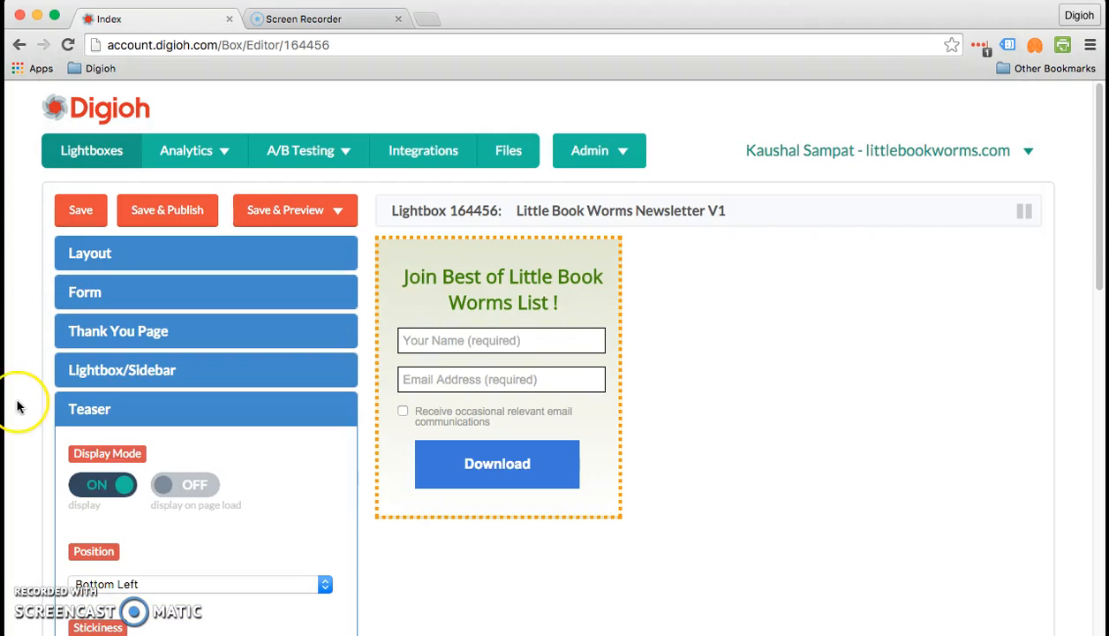
scroll(17, 407, down, 10)
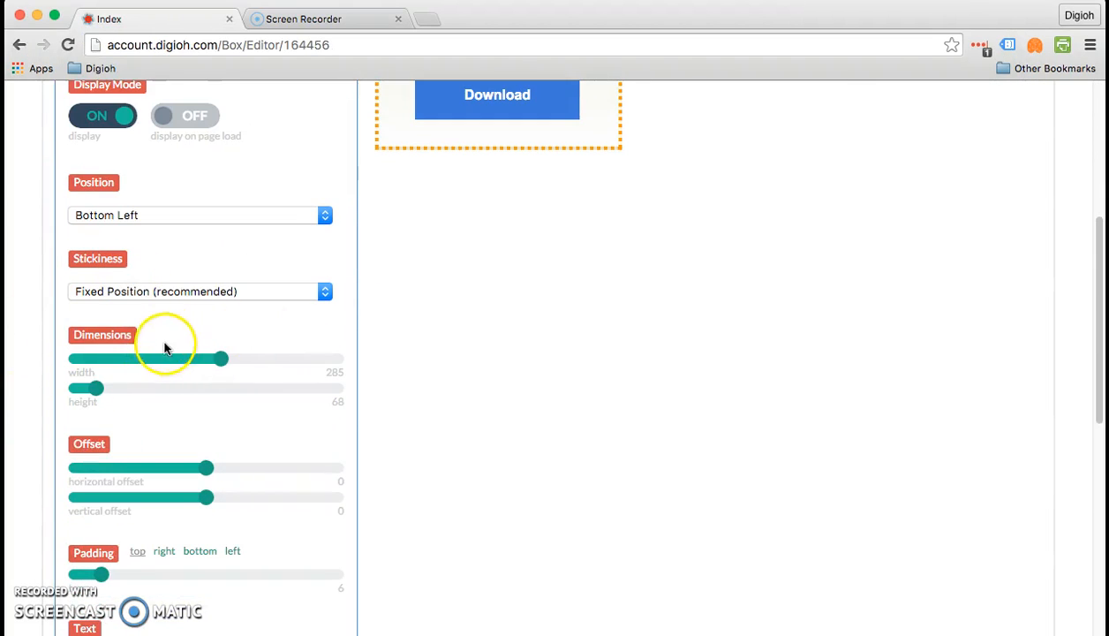
scroll(208, 352, down, 1)
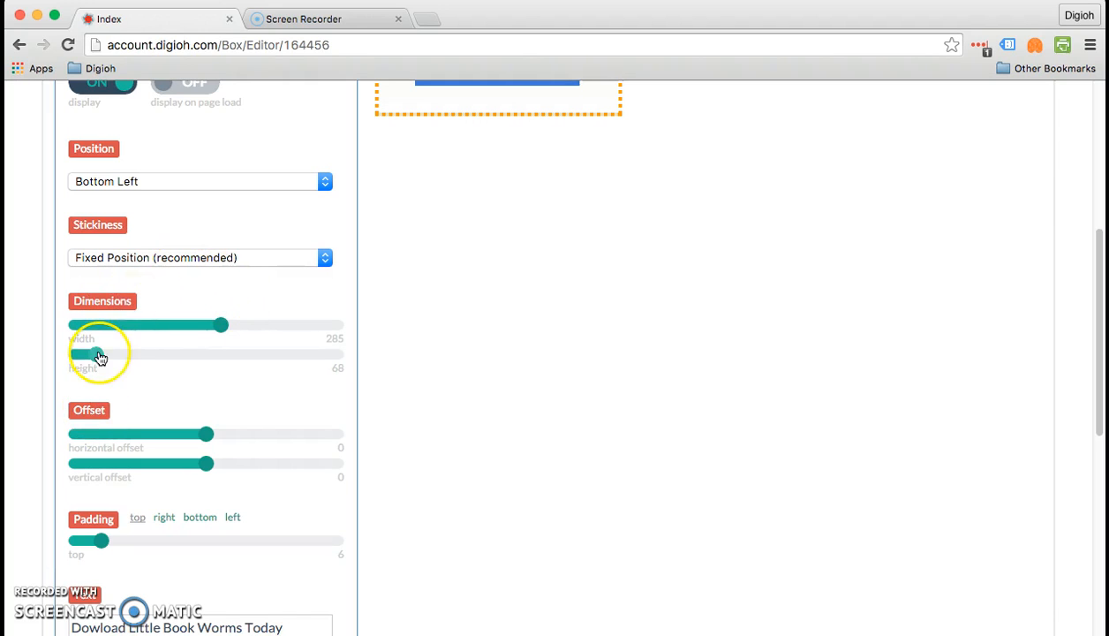
scroll(100, 357, down, 1)
scroll(100, 357, down, 2)
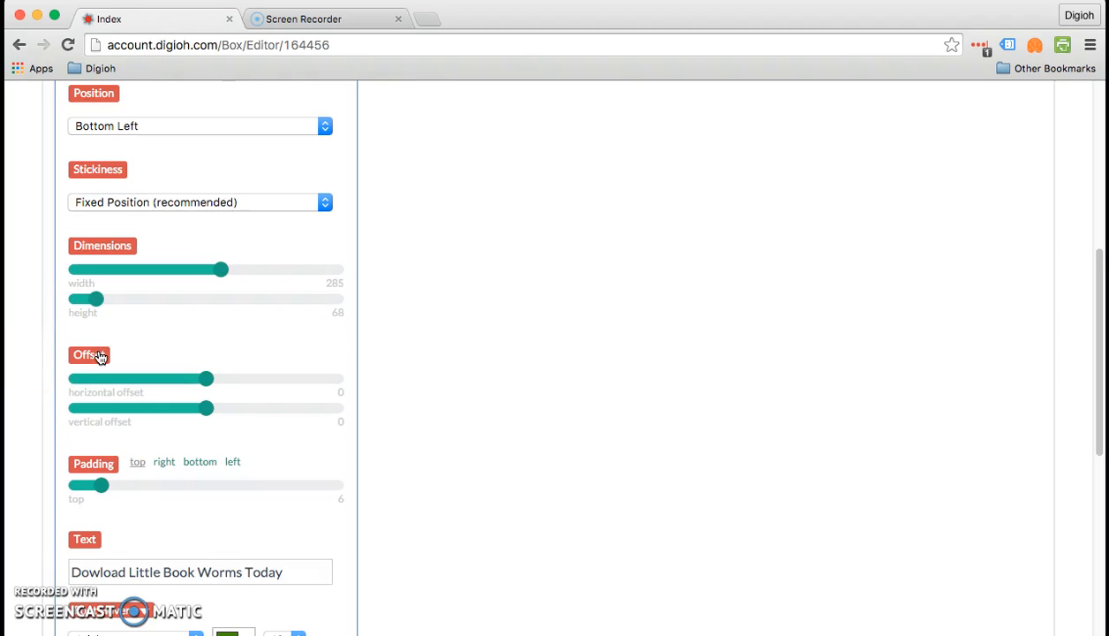
scroll(100, 356, down, 5)
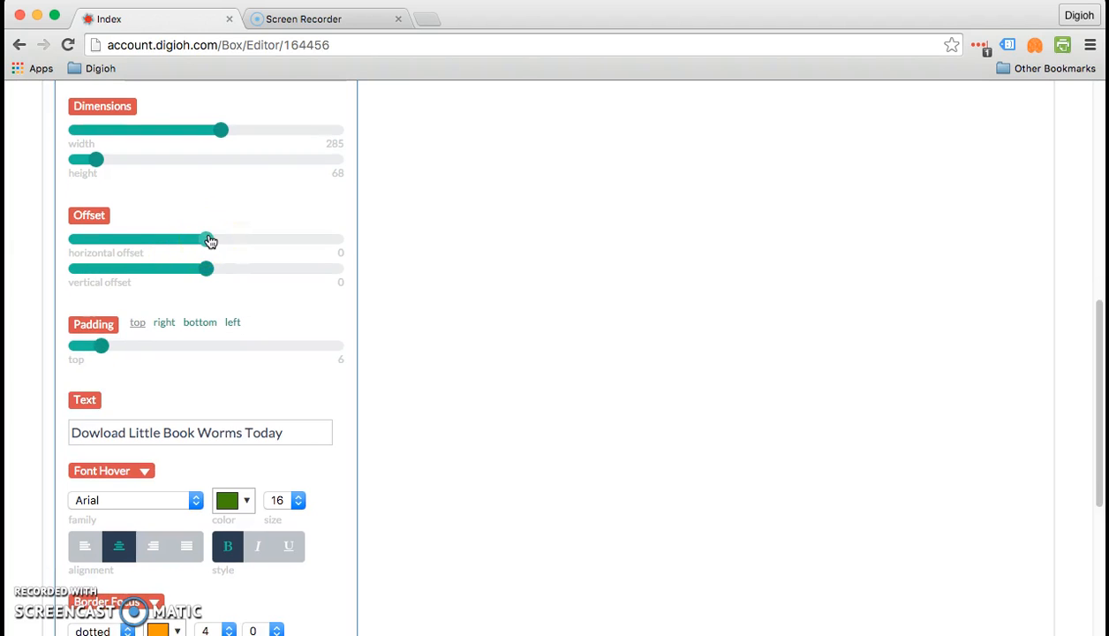
drag(209, 240, 315, 240)
click(207, 270)
drag(211, 275, 319, 278)
scroll(319, 278, up, 10)
- Save and preview on a blank site, dismiss the form to view the offset teaser tab, then close
click(297, 213)
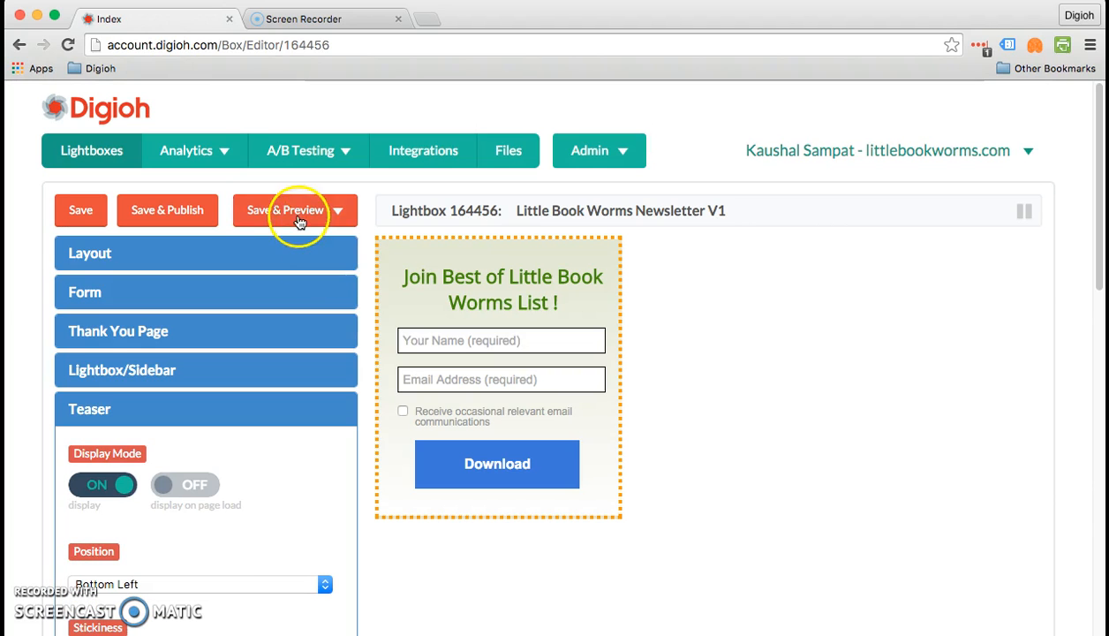
click(292, 262)
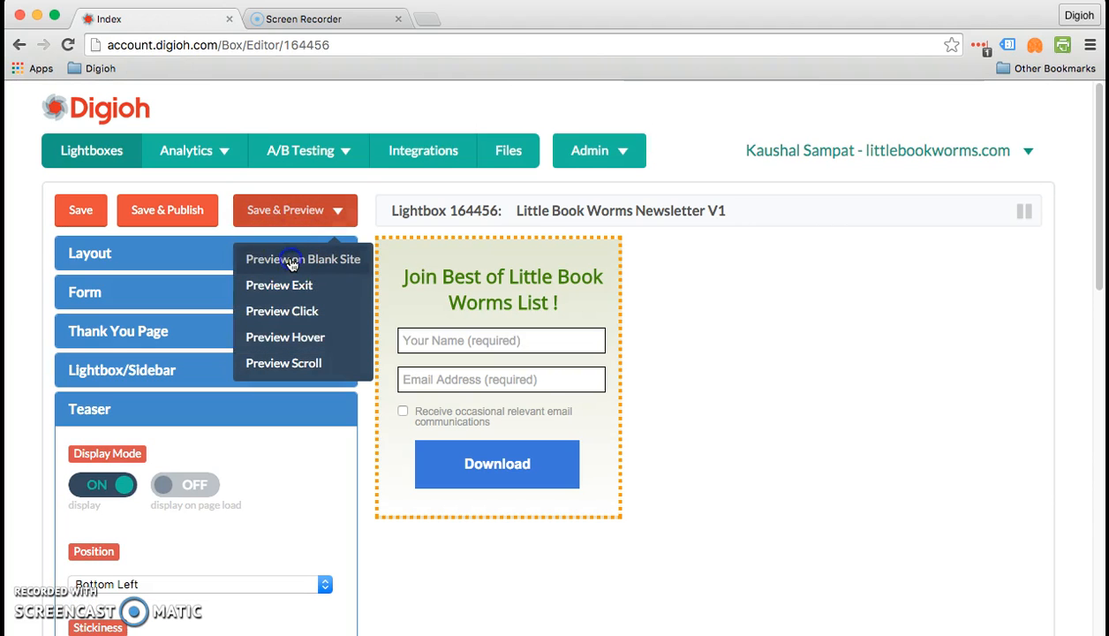
drag(238, 74, 226, 42)
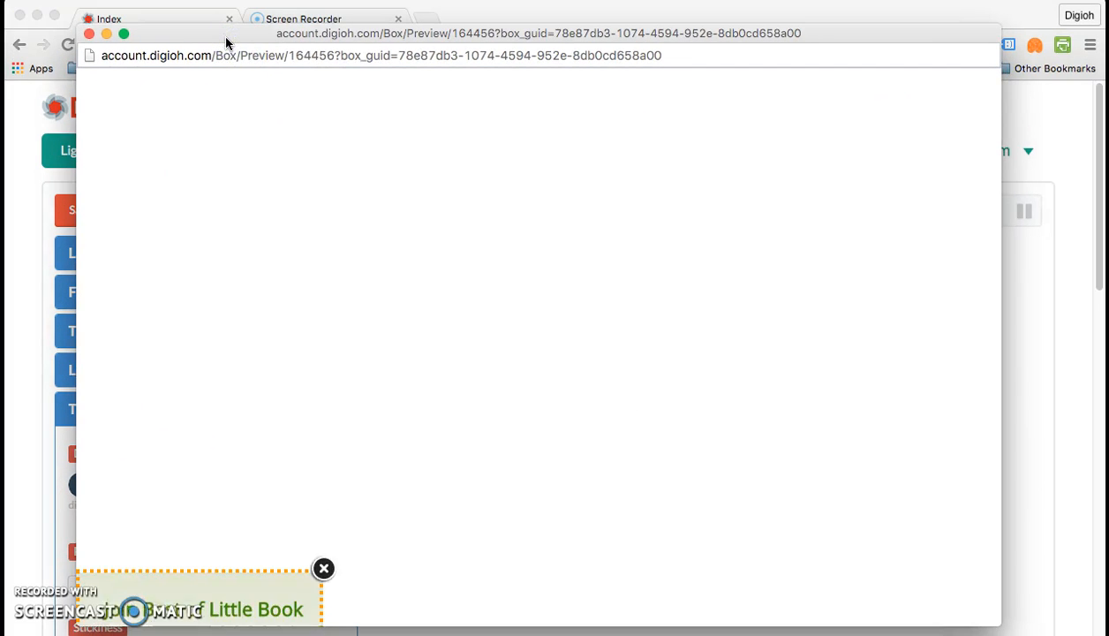
click(323, 342)
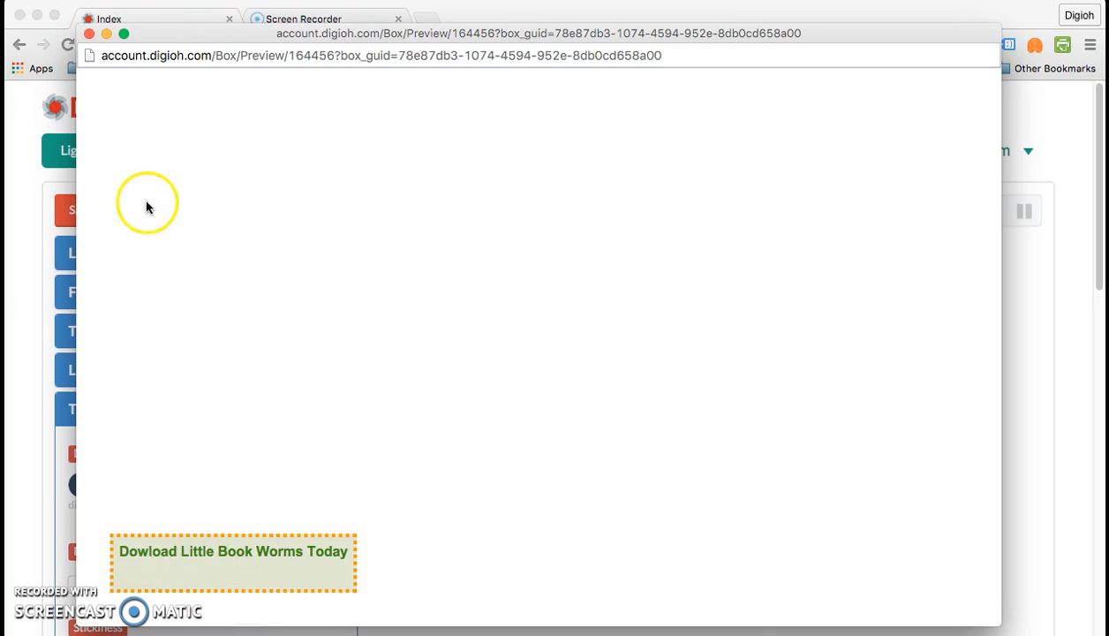
click(90, 34)
- Slide the teaser's horizontal and vertical offsets back to 0
scroll(84, 335, down, 5)
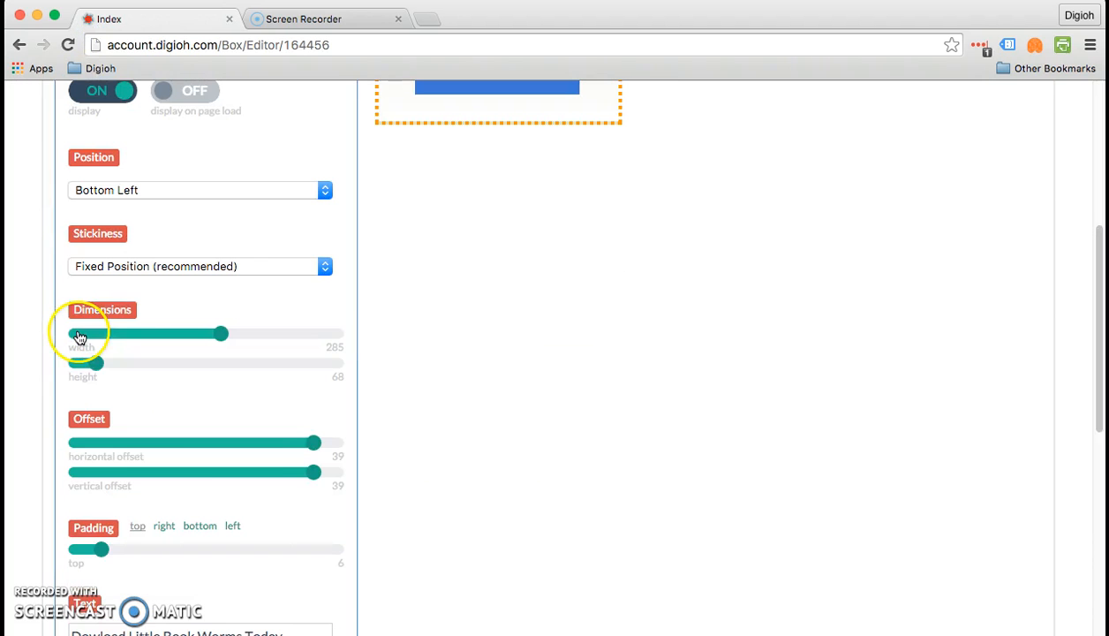
drag(312, 443, 207, 449)
drag(307, 480, 201, 478)
- Check the right, bottom, left and top padding values, leaving top at 6, then move down to Font settings
scroll(194, 522, down, 1)
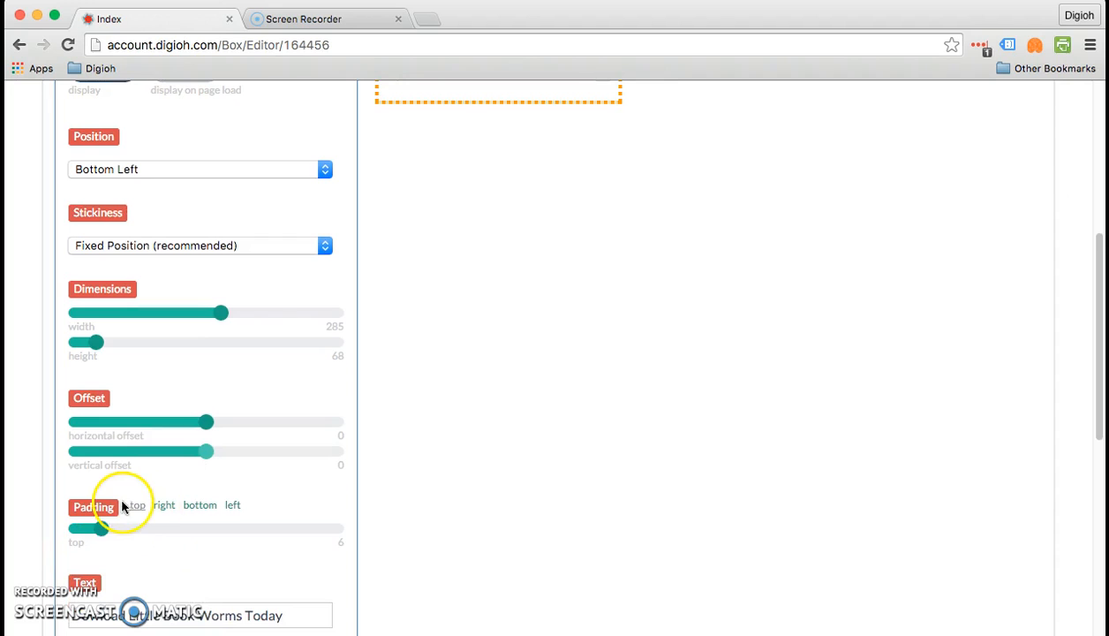
click(166, 506)
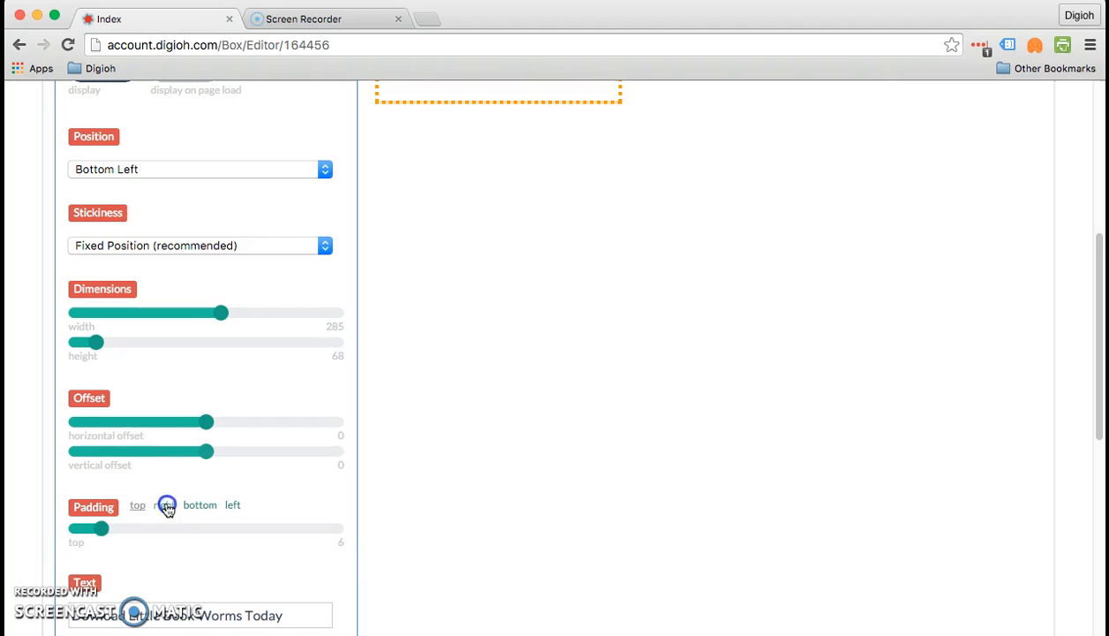
click(202, 505)
click(241, 505)
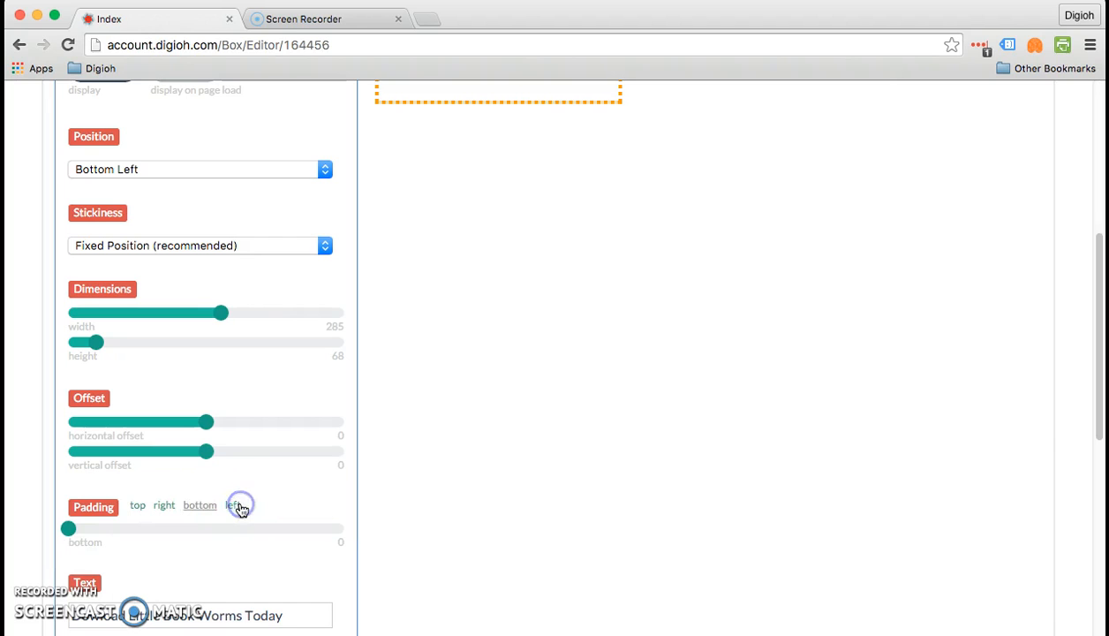
click(137, 511)
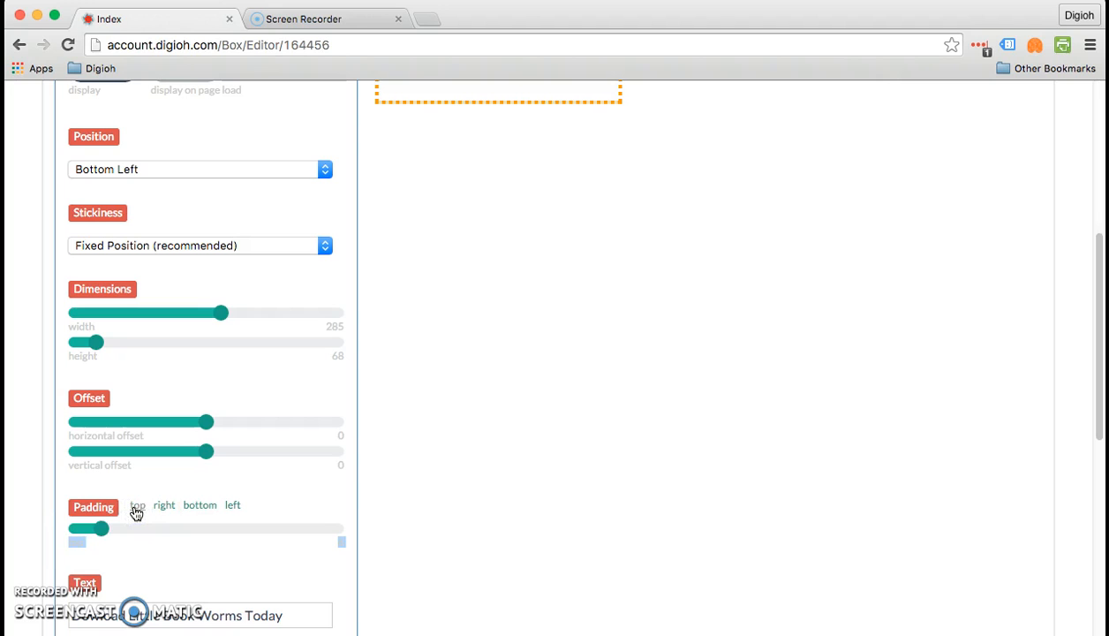
click(402, 484)
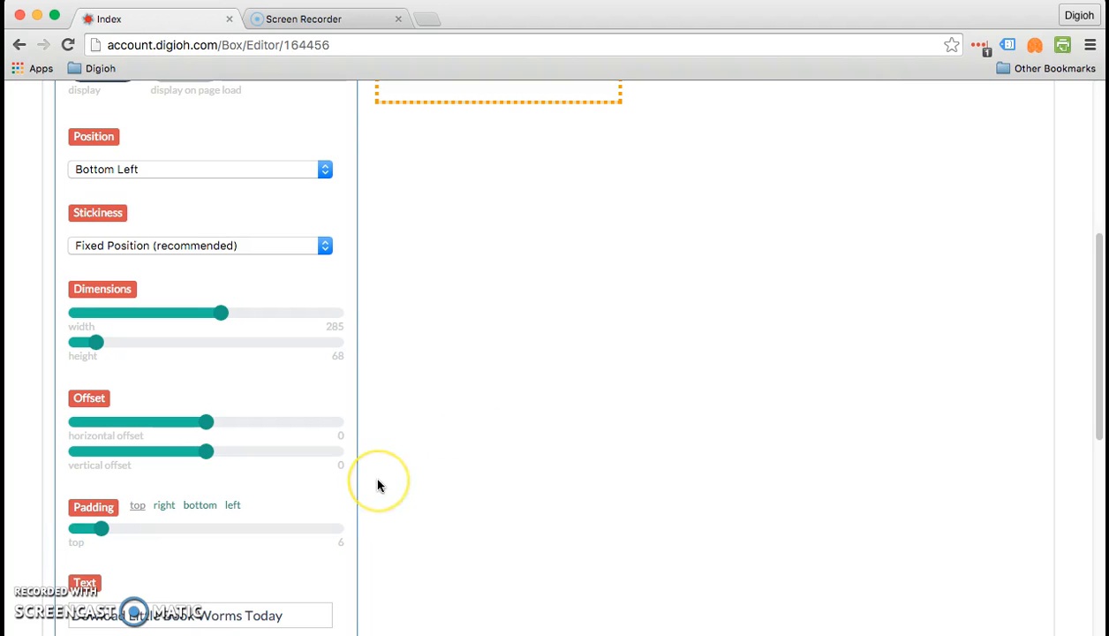
scroll(376, 483, down, 1)
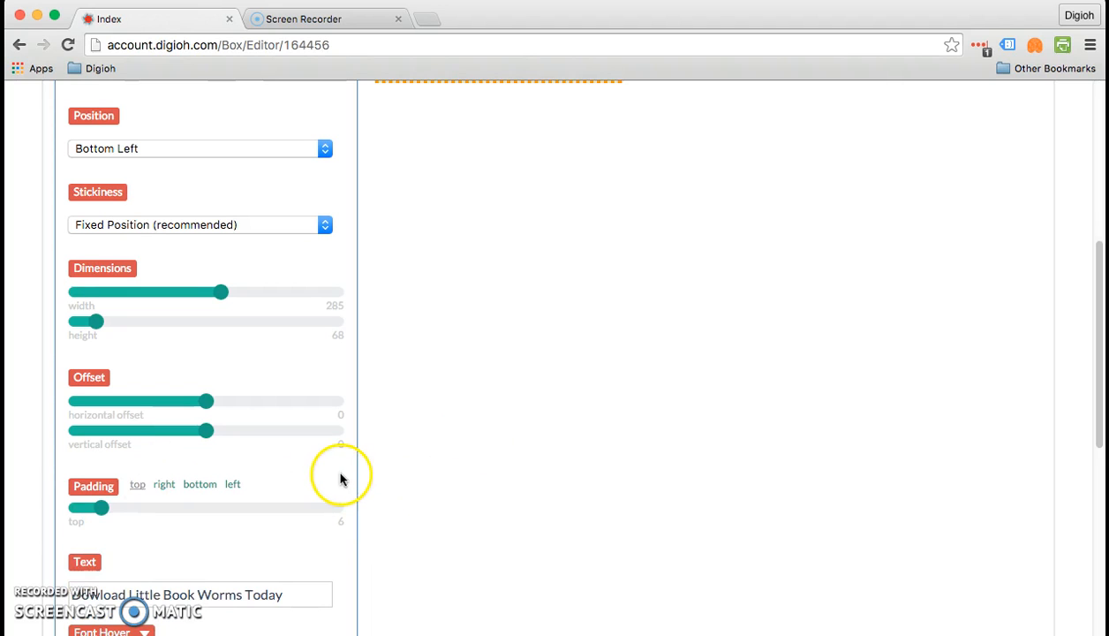
scroll(161, 478, down, 2)
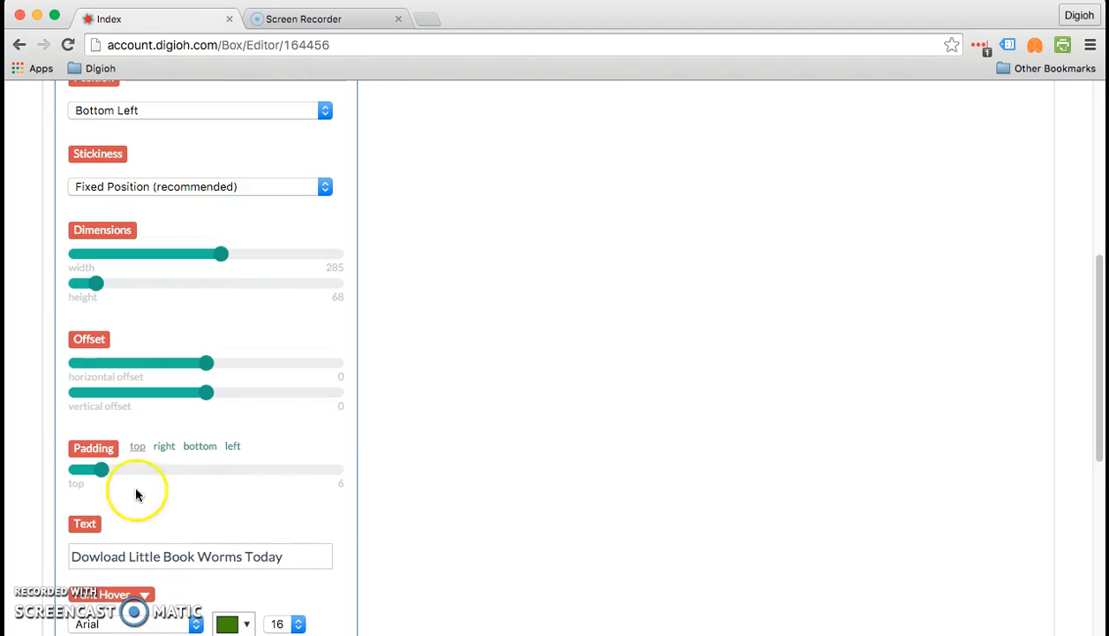
scroll(193, 541, down, 2)
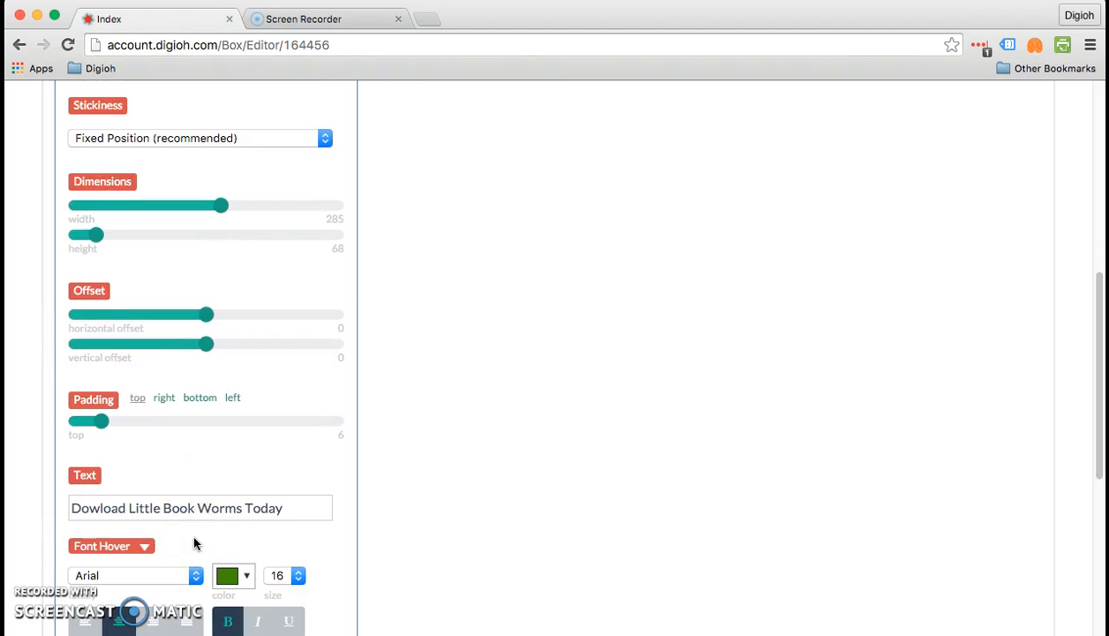
scroll(193, 542, down, 2)
scroll(195, 543, down, 3)
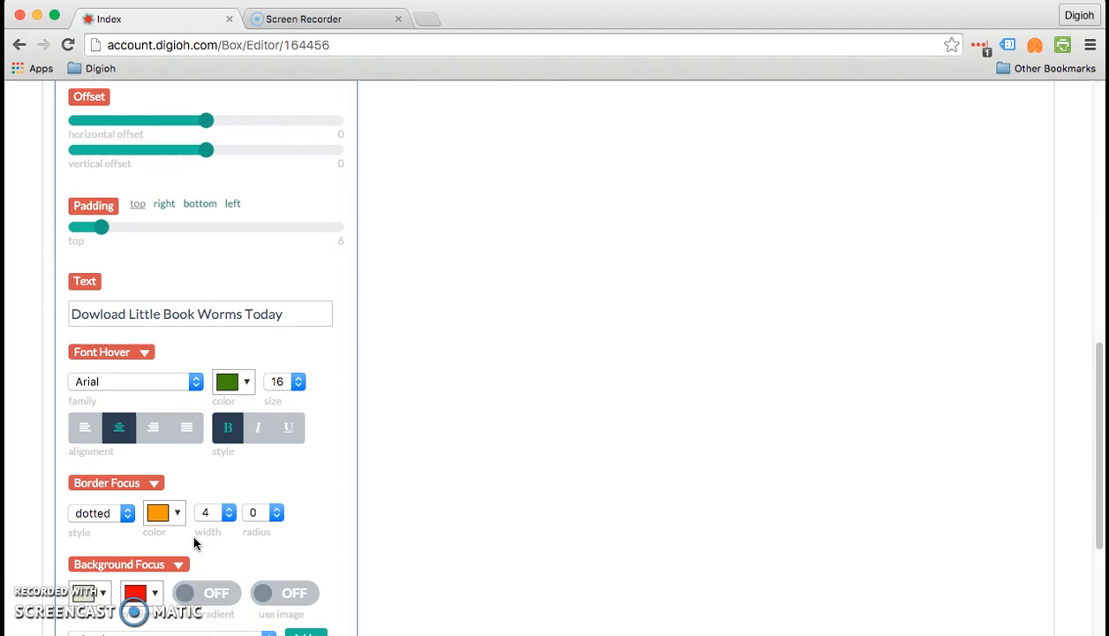
scroll(195, 543, down, 1)
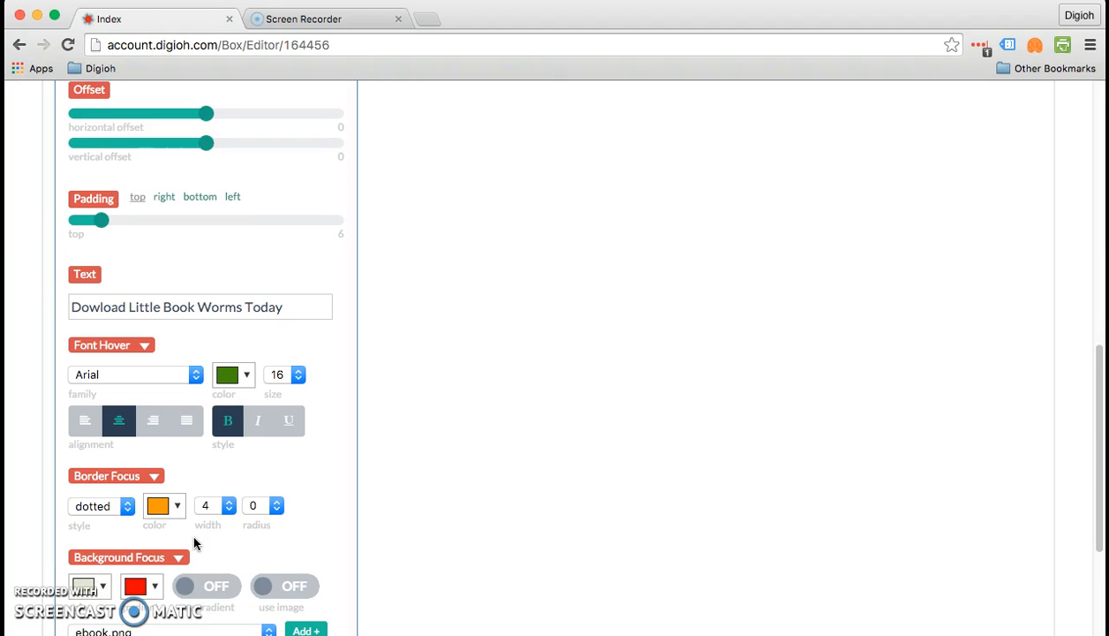
- Switch the teaser's font settings from Hover to Normal State
click(145, 346)
click(142, 386)
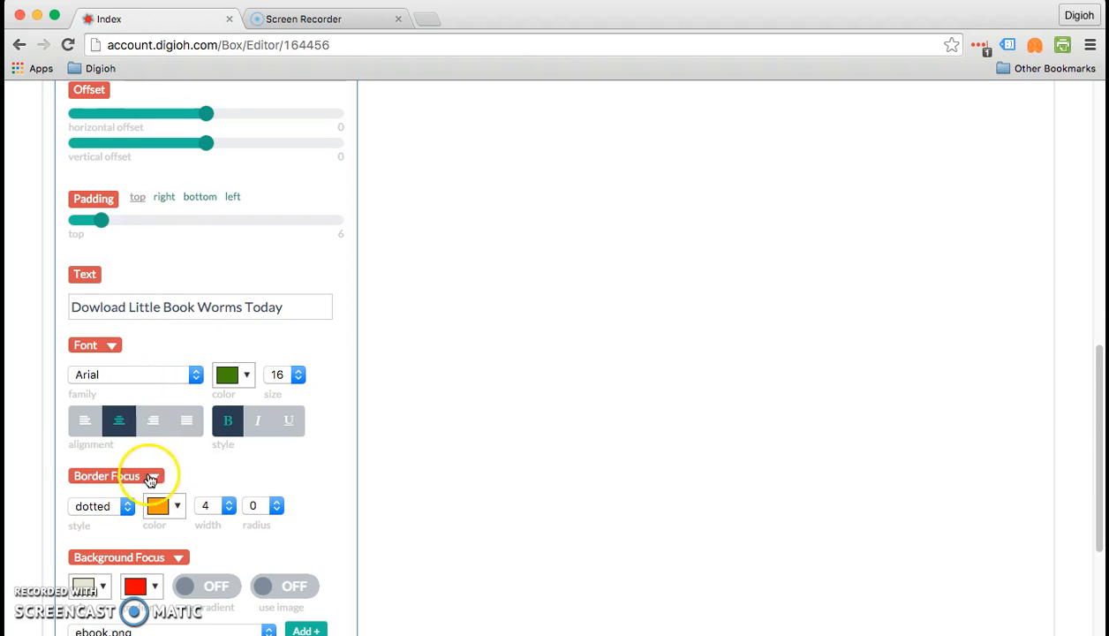
scroll(151, 475, down, 2)
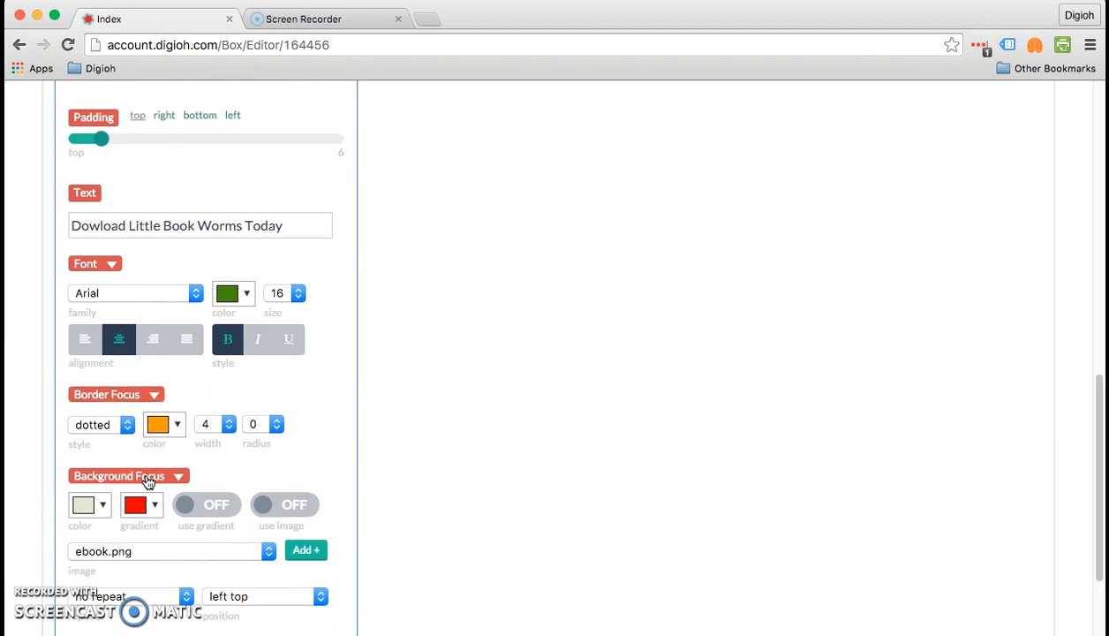
scroll(148, 480, down, 3)
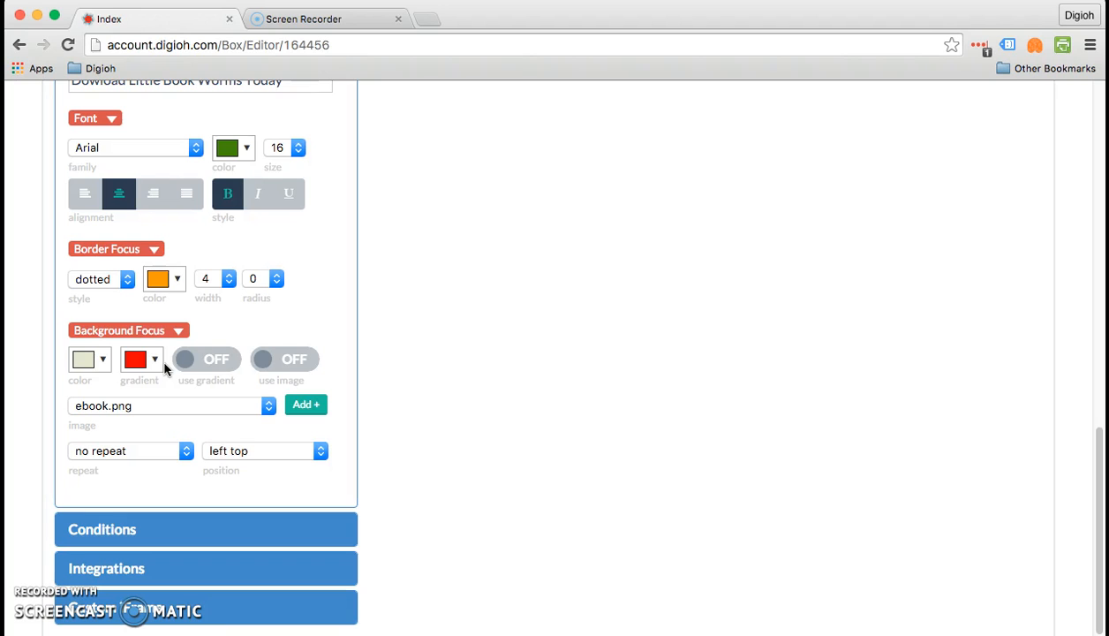
scroll(164, 369, up, 15)
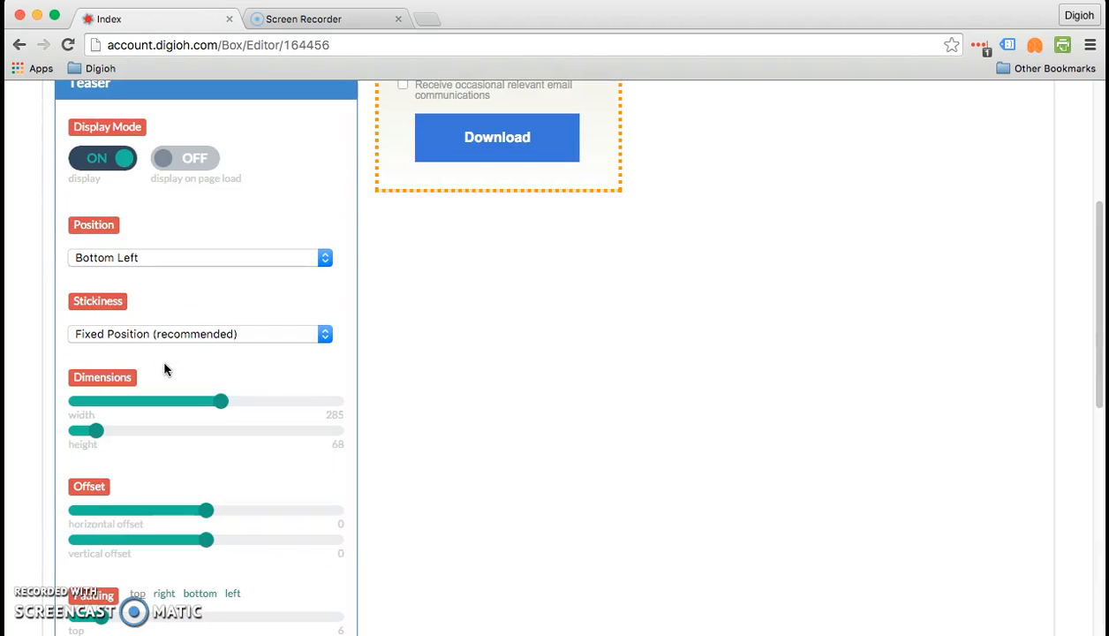
scroll(163, 370, down, 12)
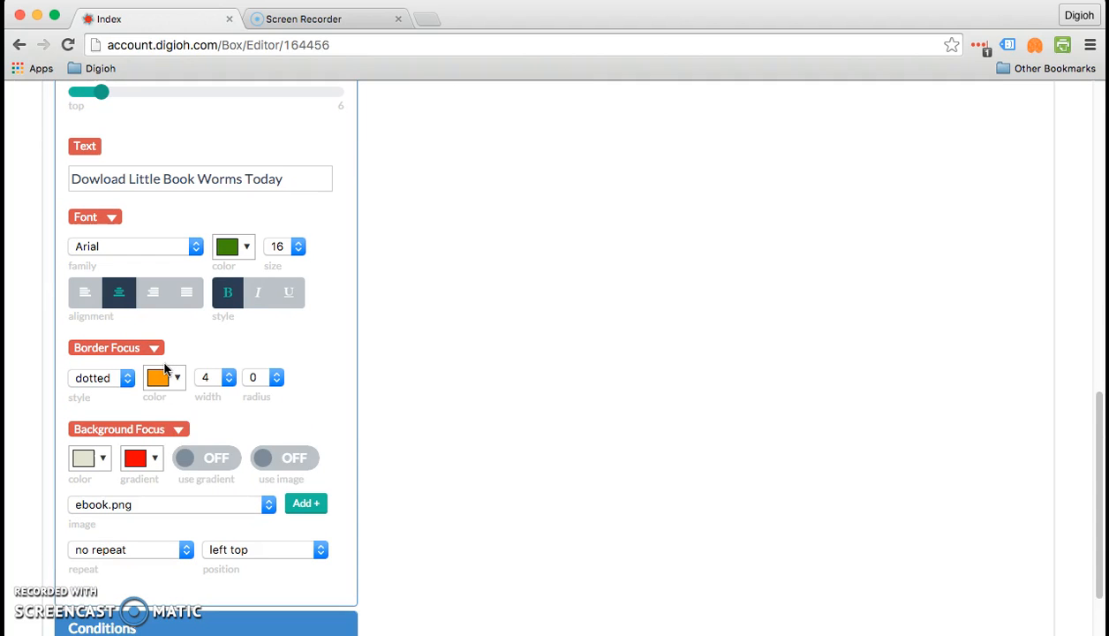
- Keep the teaser background image positioned at left top
click(265, 550)
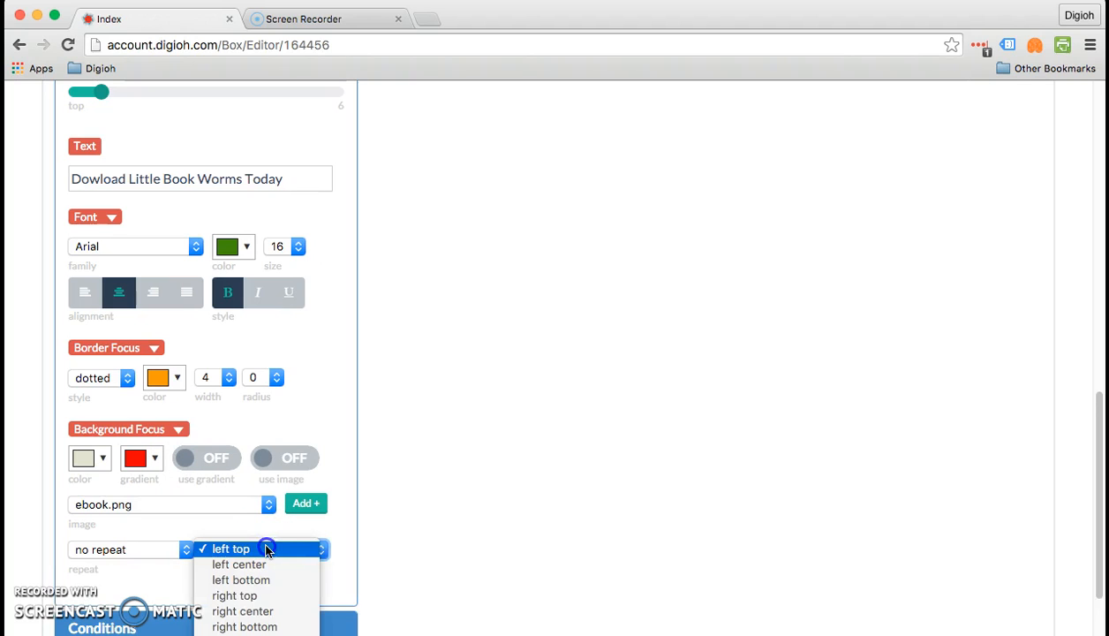
click(266, 549)
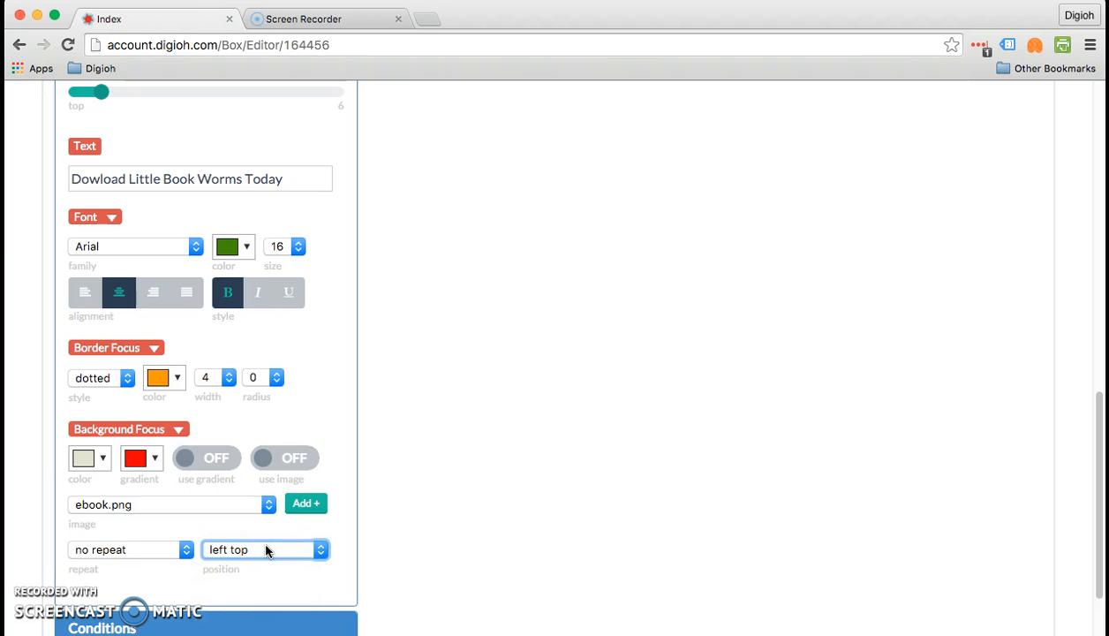
scroll(266, 551, down, 2)
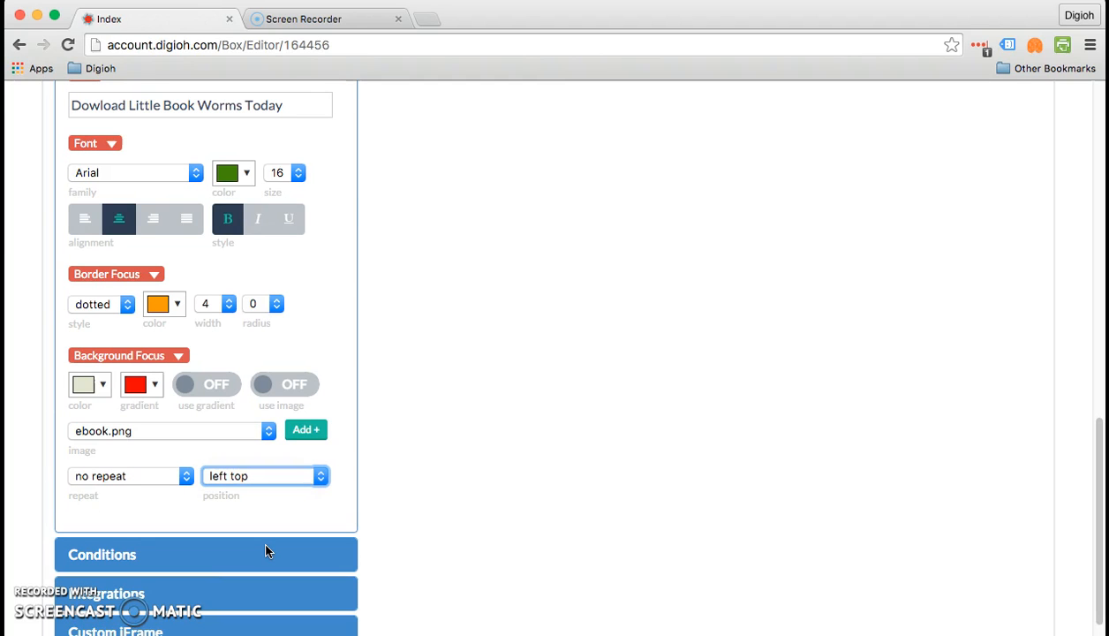
scroll(266, 551, up, 4)
- Leave the teaser position set to Bottom Left
scroll(266, 551, up, 10)
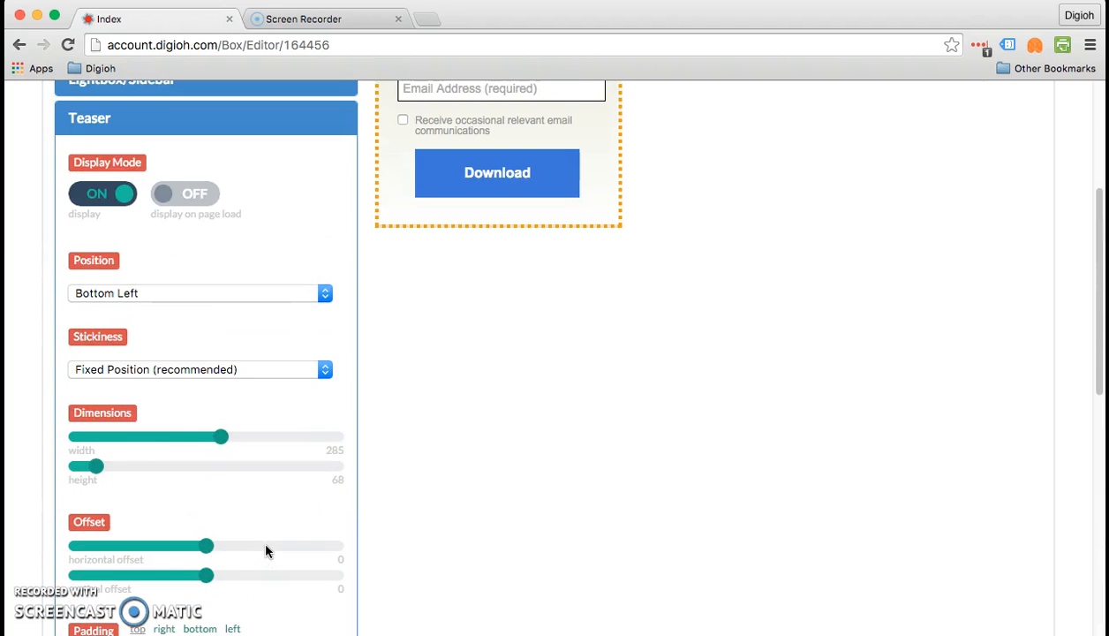
click(187, 292)
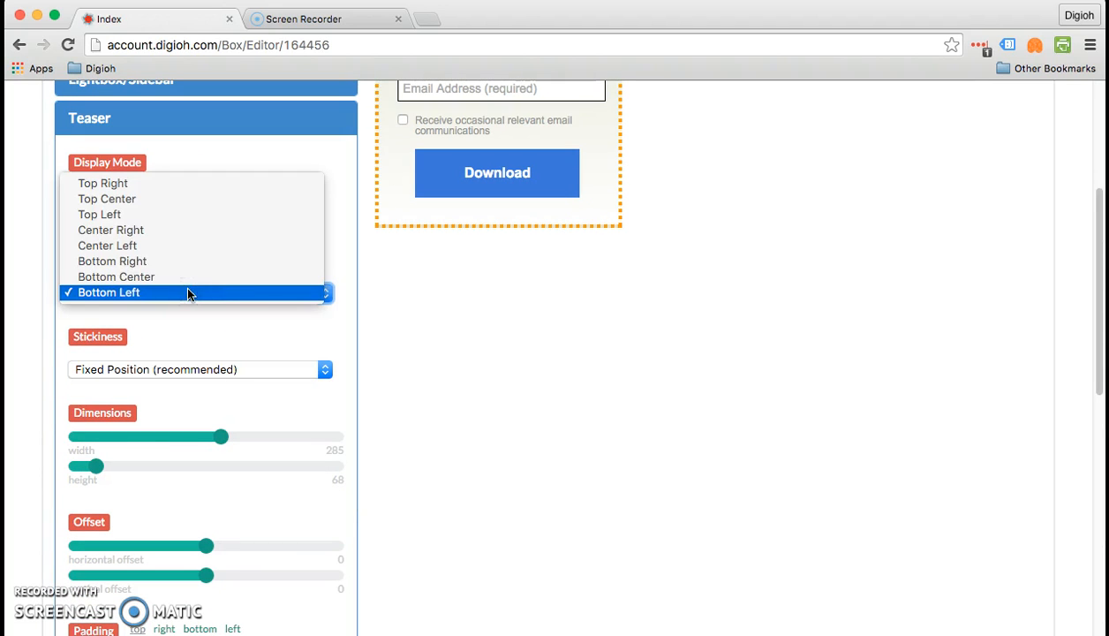
click(436, 290)
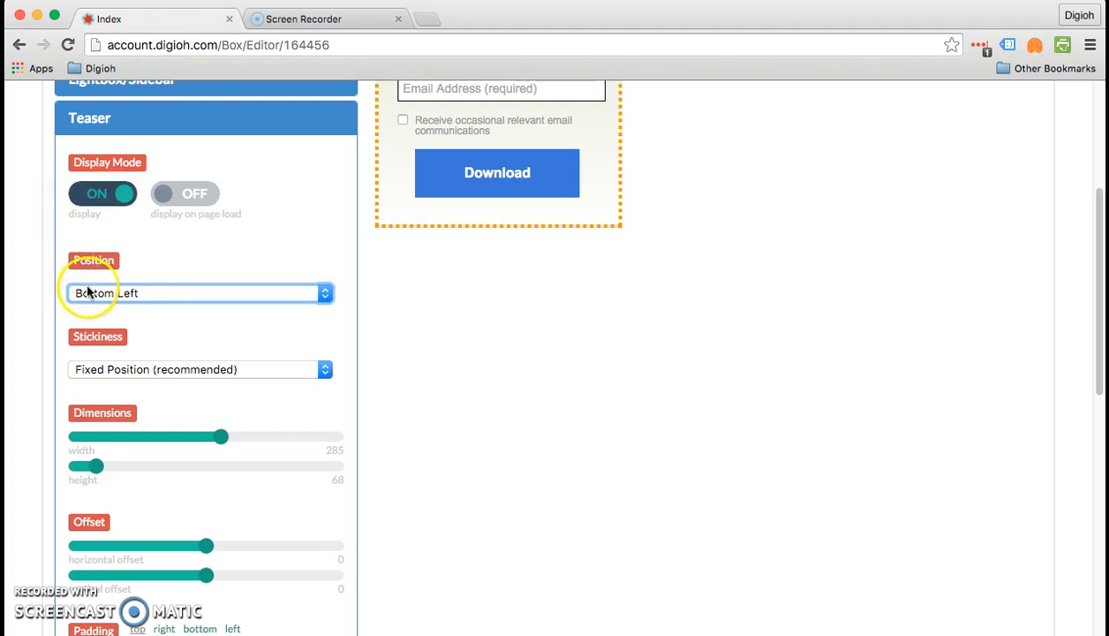
click(88, 292)
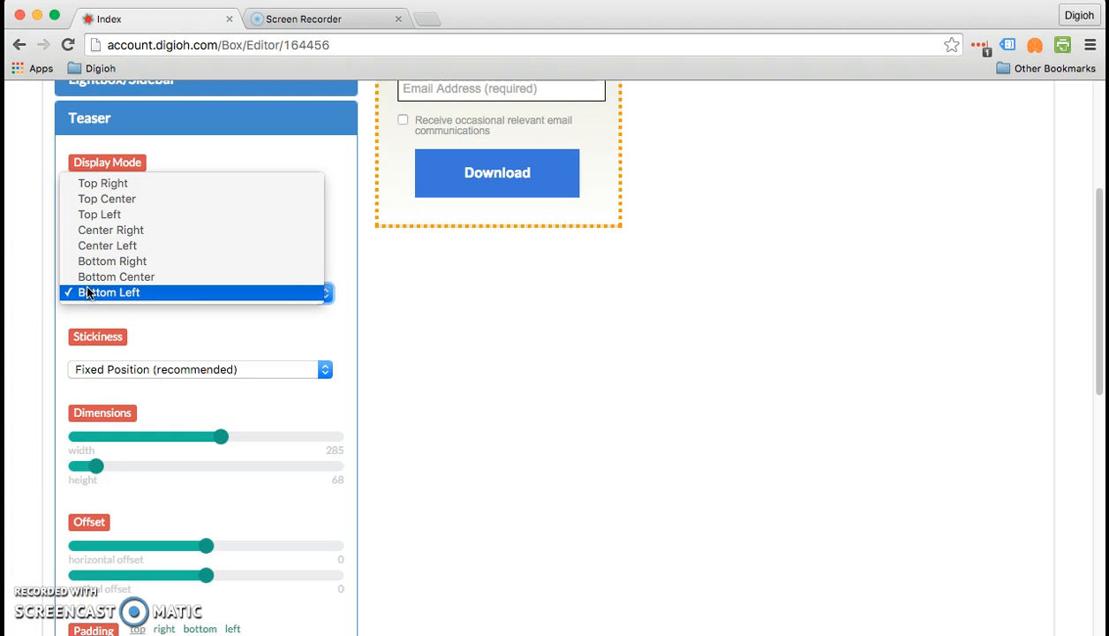
click(87, 293)
click(686, 321)
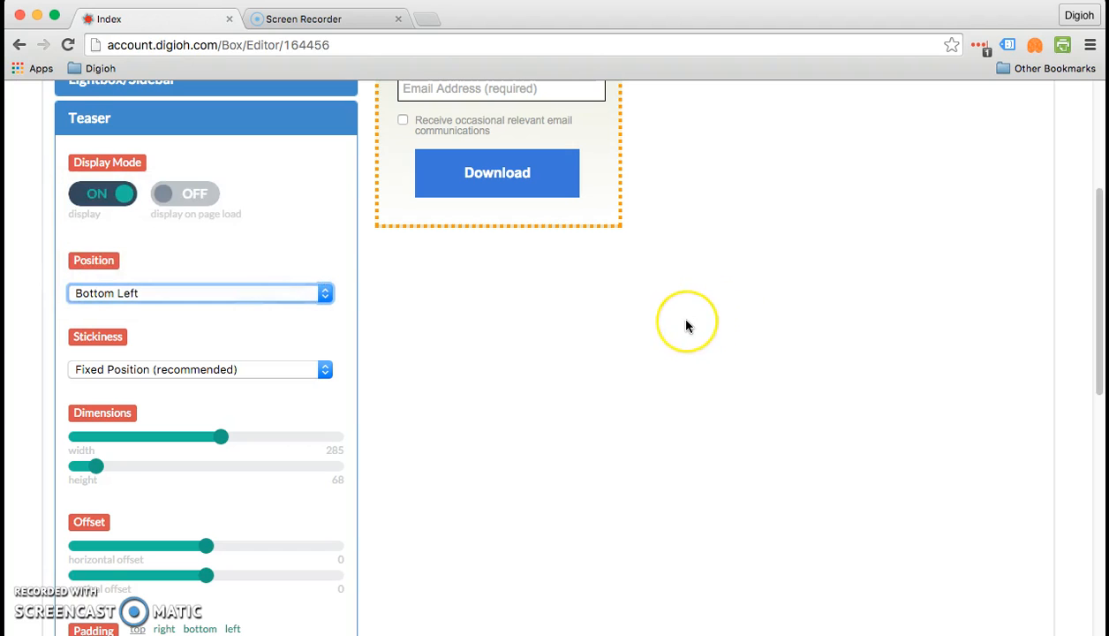
- Expand the Lightbox/Sidebar settings, showing the Sidebar widget type at Bottom Left
scroll(687, 325, up, 2)
scroll(687, 325, up, 1)
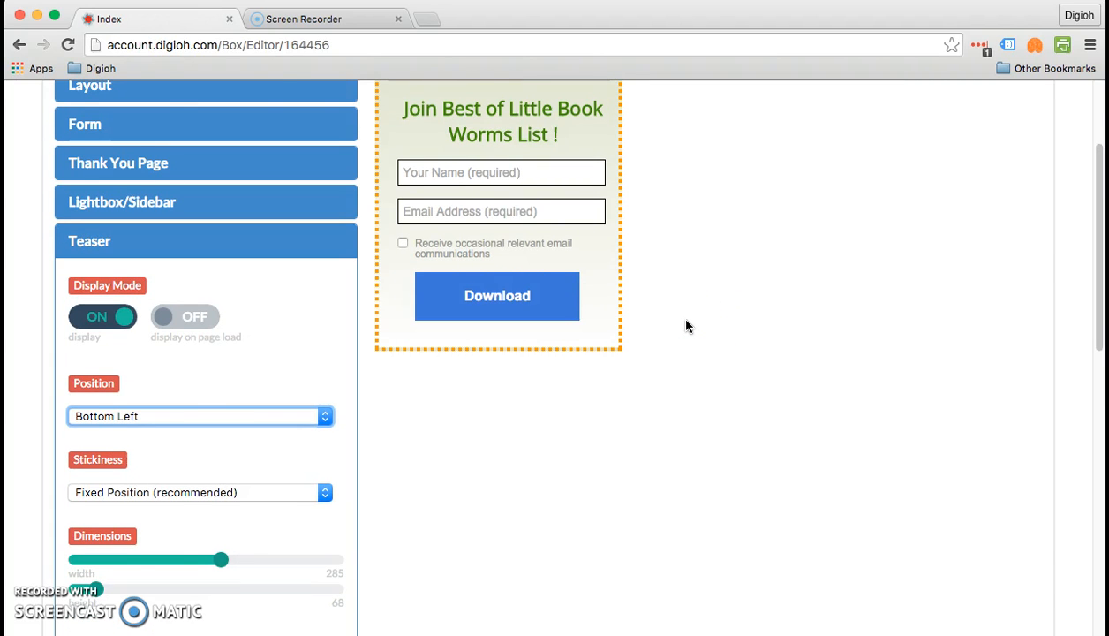
scroll(688, 327, up, 2)
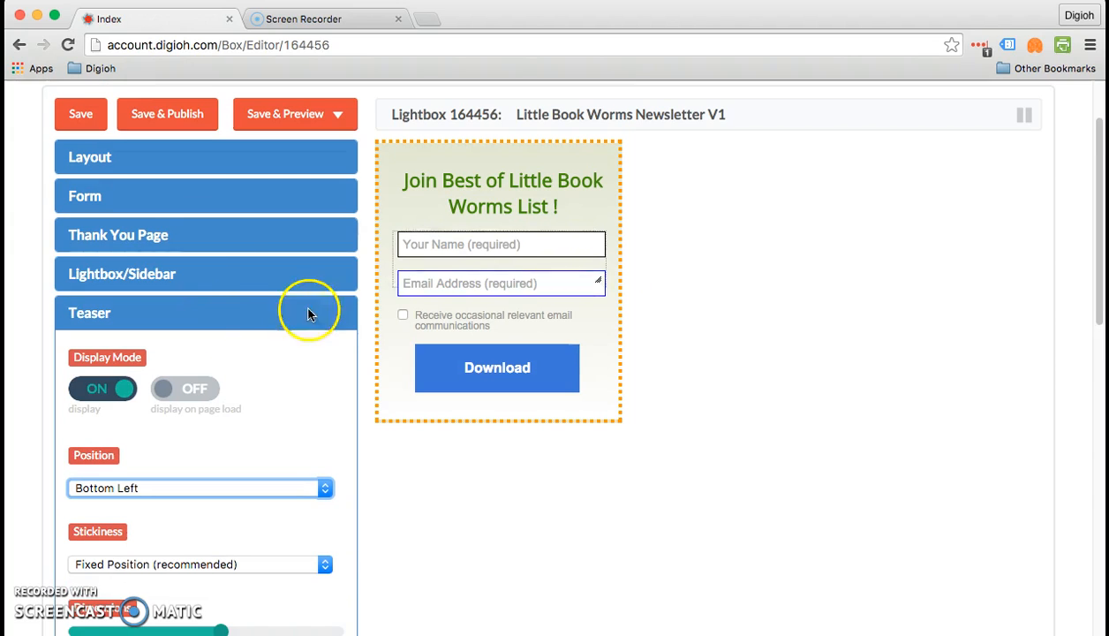
click(204, 276)
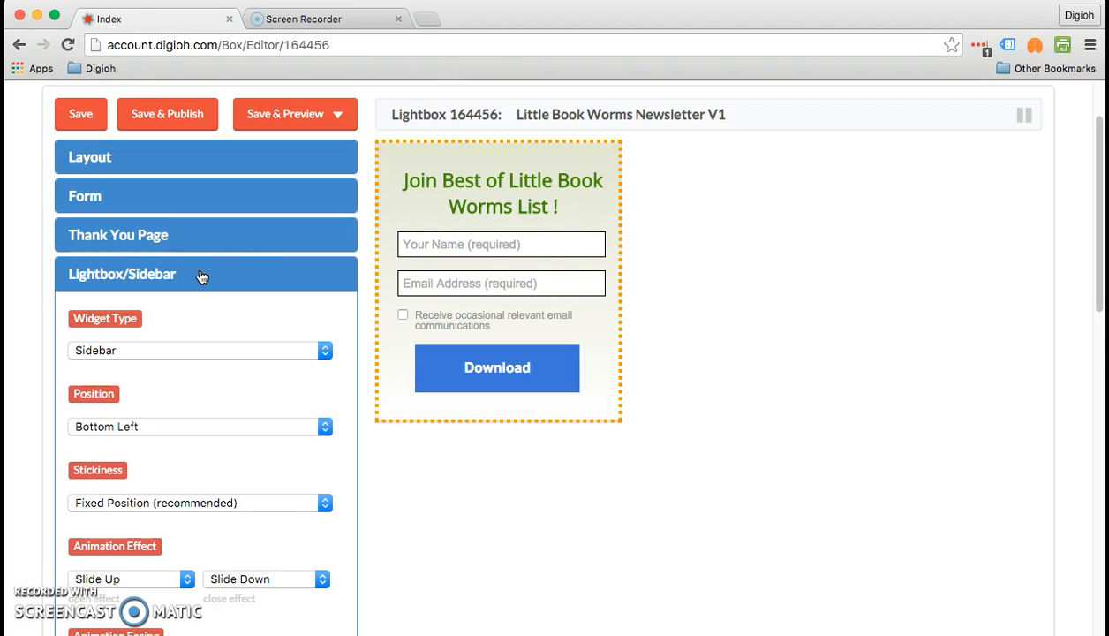
- Change the widget type from Sidebar to Lightbox
click(217, 348)
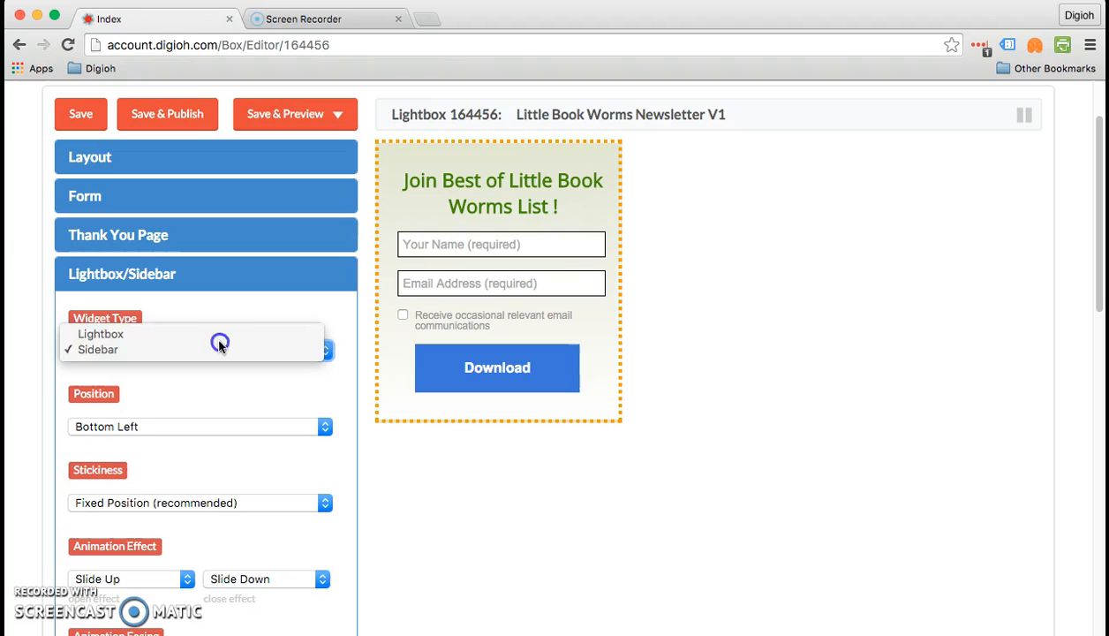
click(219, 340)
scroll(219, 341, down, 1)
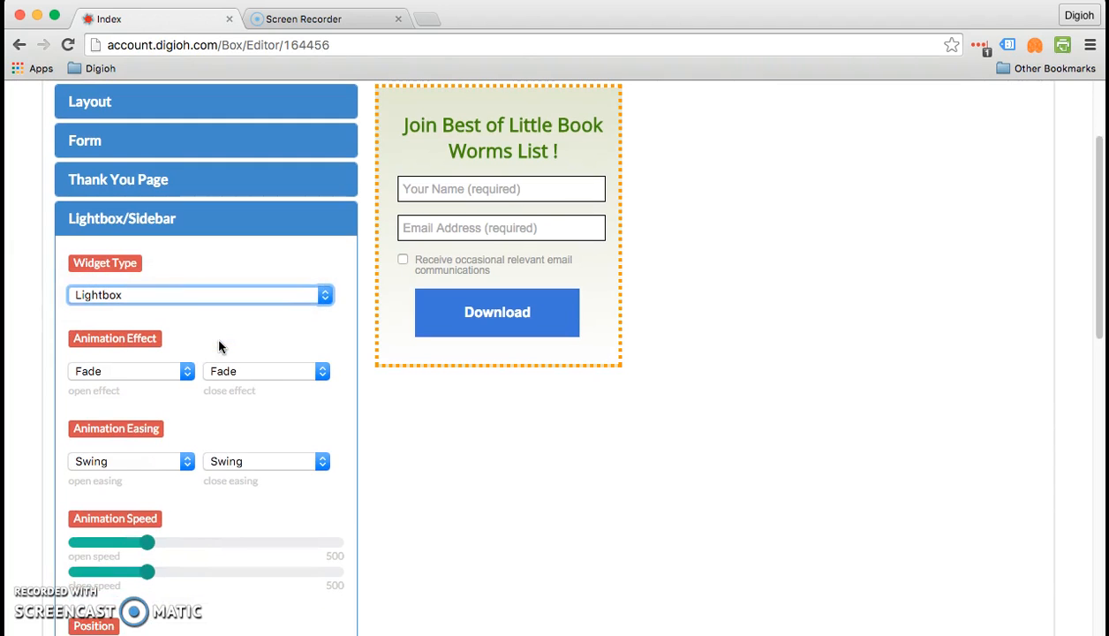
scroll(219, 347, down, 10)
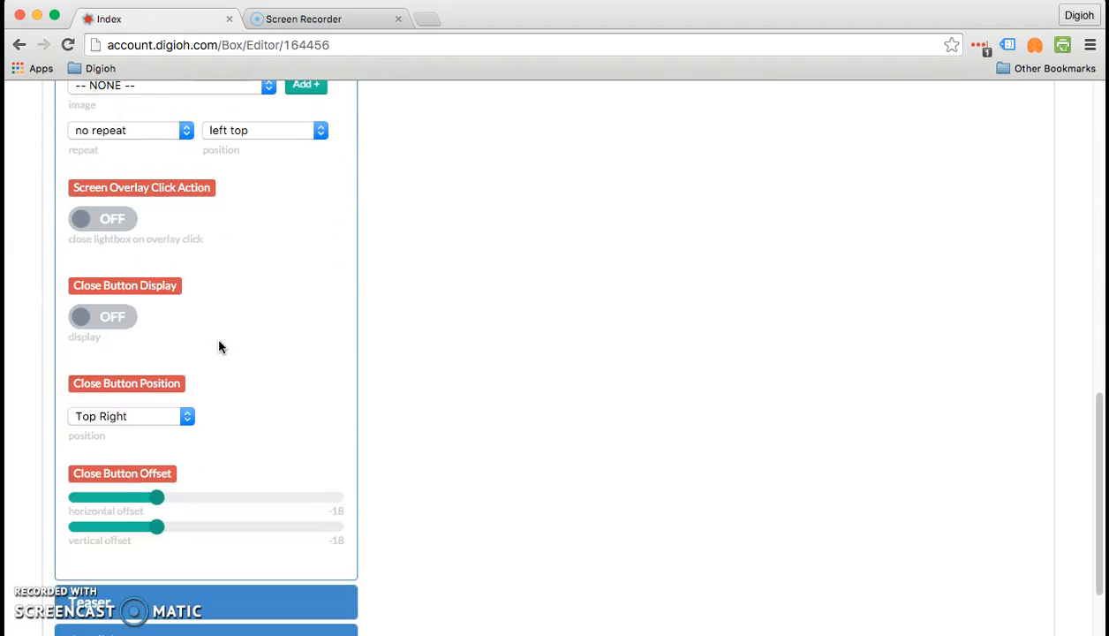
- Expand the Teaser settings, where the teaser display is now off
scroll(219, 346, down, 4)
click(232, 415)
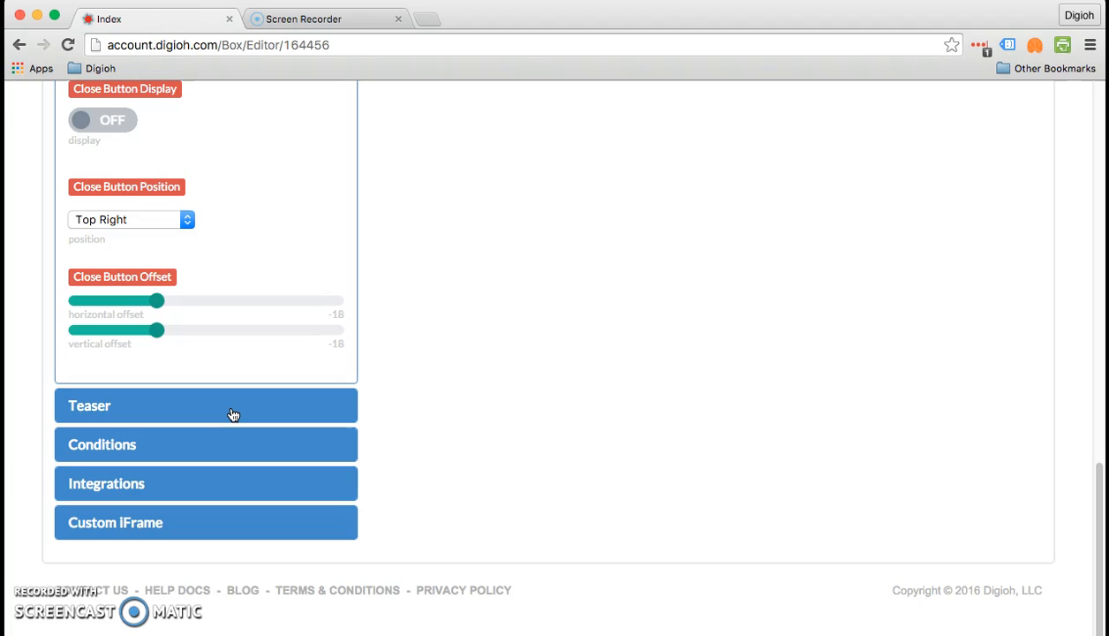
click(232, 415)
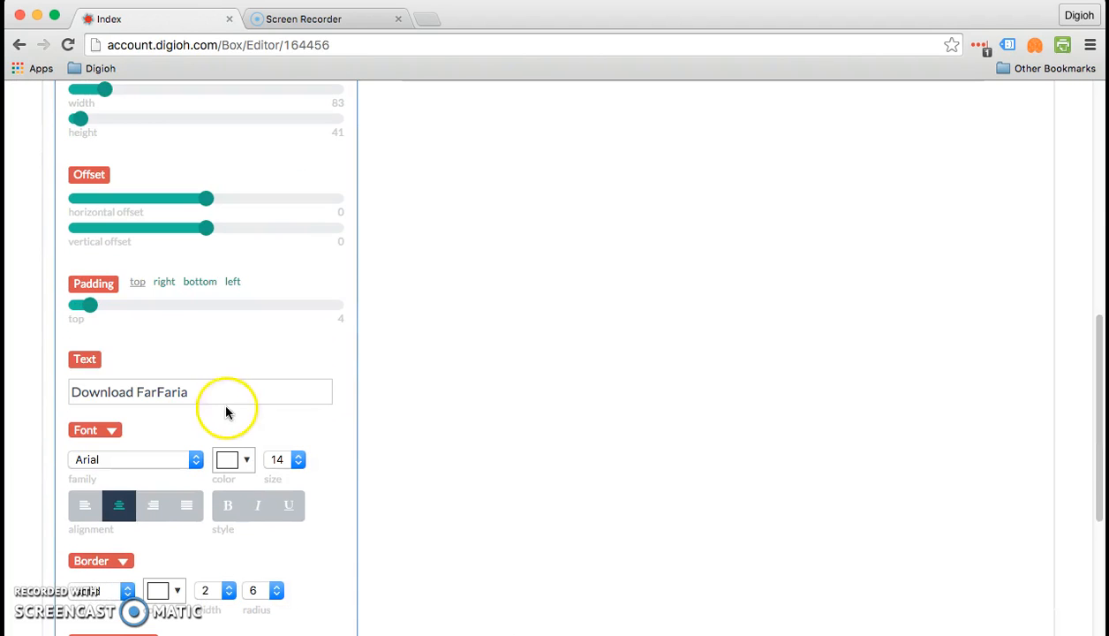
scroll(225, 412, up, 8)
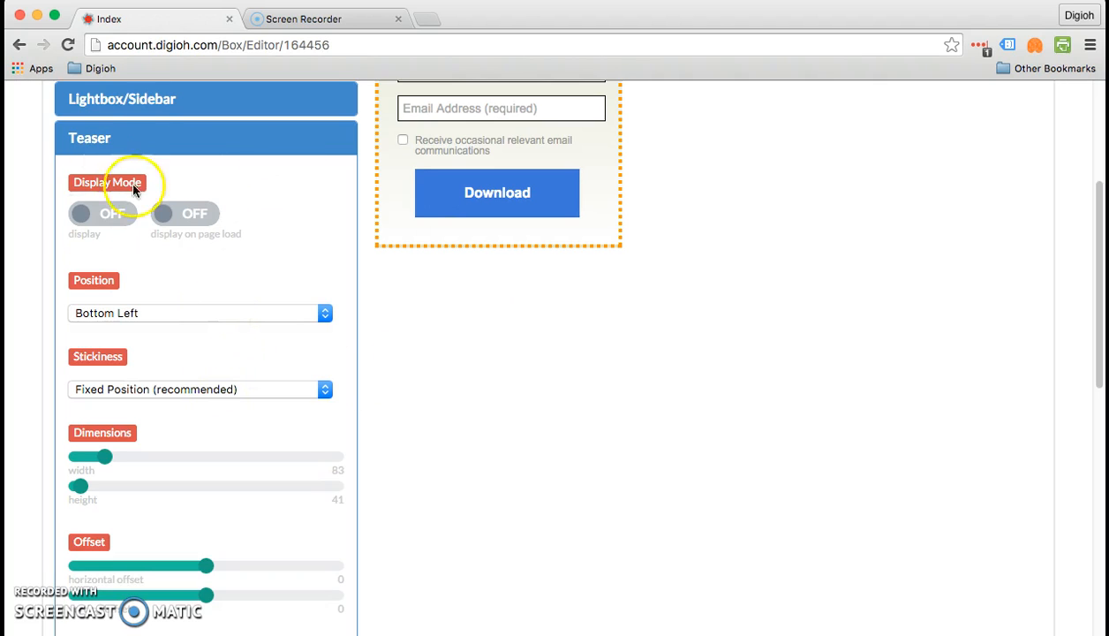
scroll(231, 163, up, 1)
- Set the widget type back to Sidebar in the Lightbox/Sidebar settings
click(210, 123)
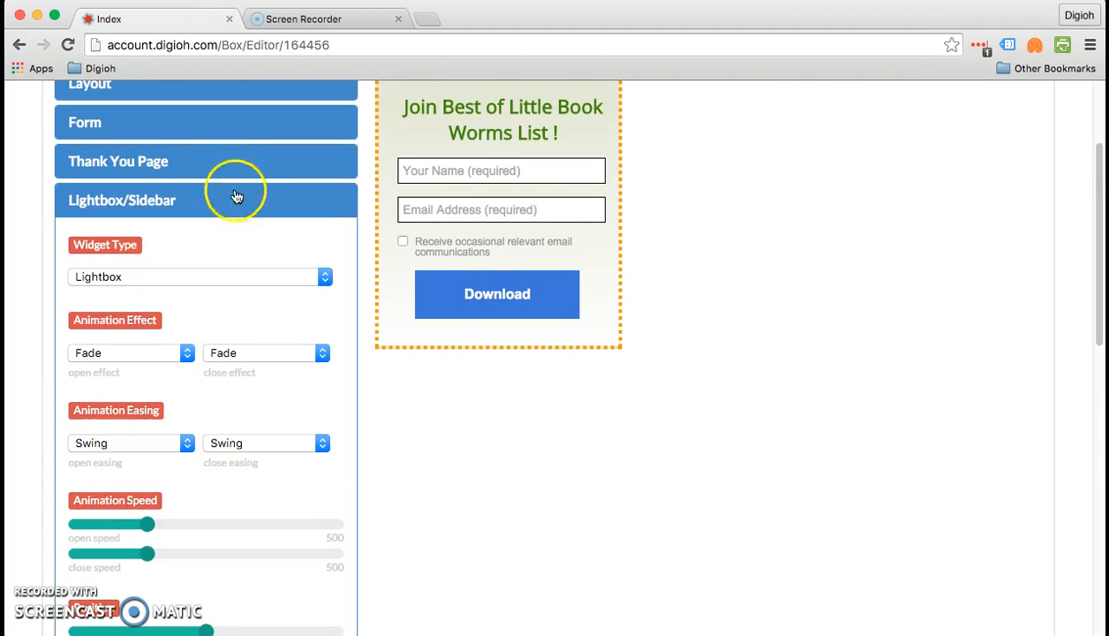
click(271, 279)
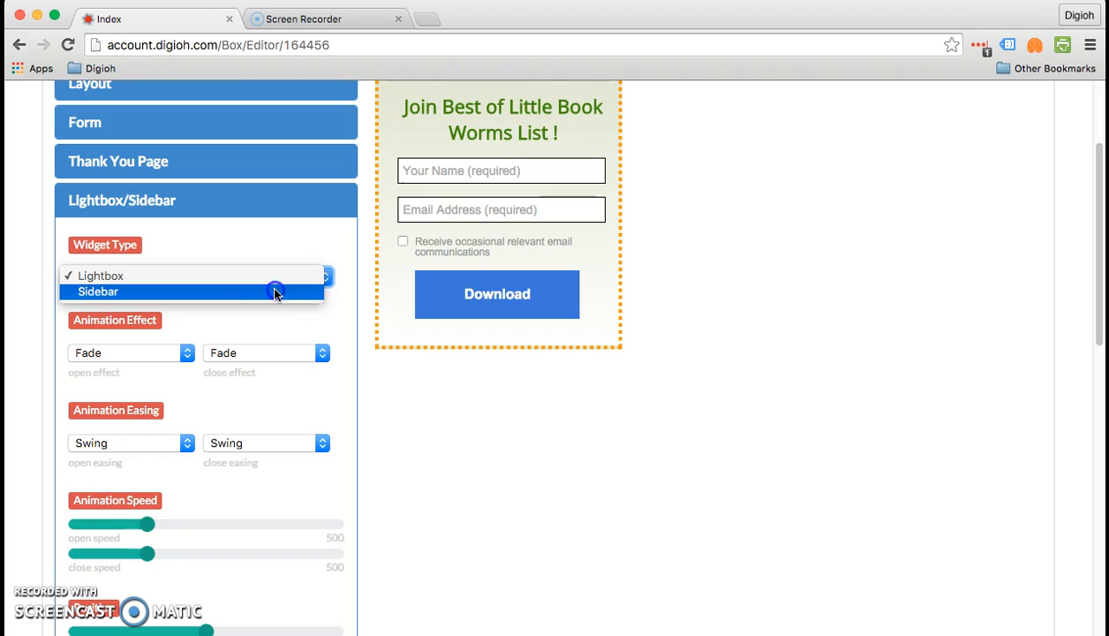
click(274, 292)
click(238, 324)
- Confirm the teaser Display Mode is ON and expand the Layout settings
scroll(225, 347, down, 10)
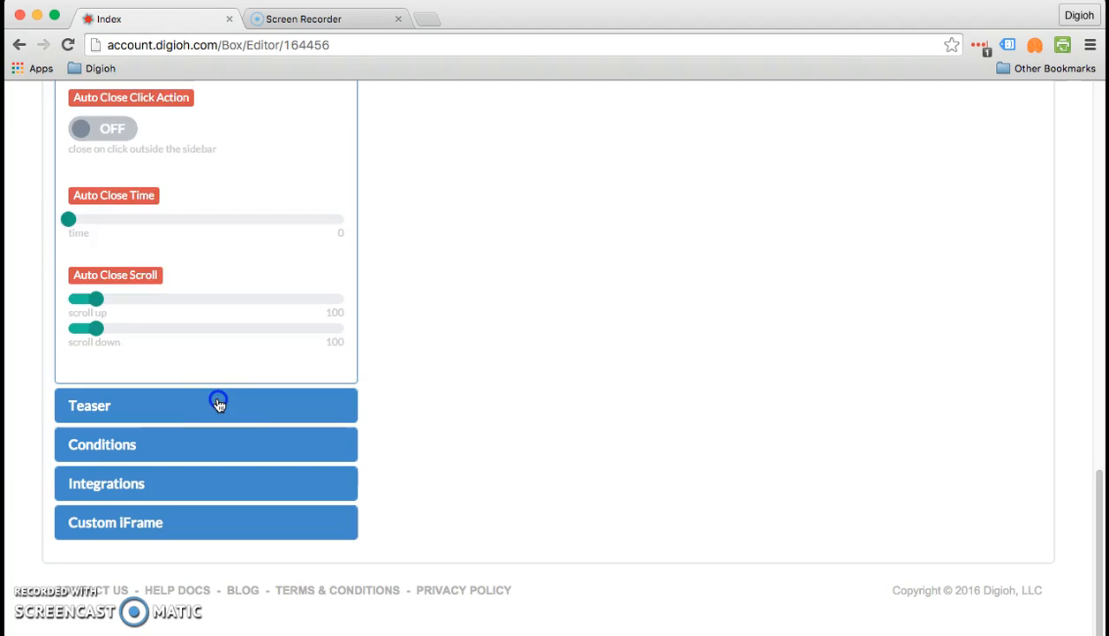
click(219, 405)
scroll(219, 405, up, 10)
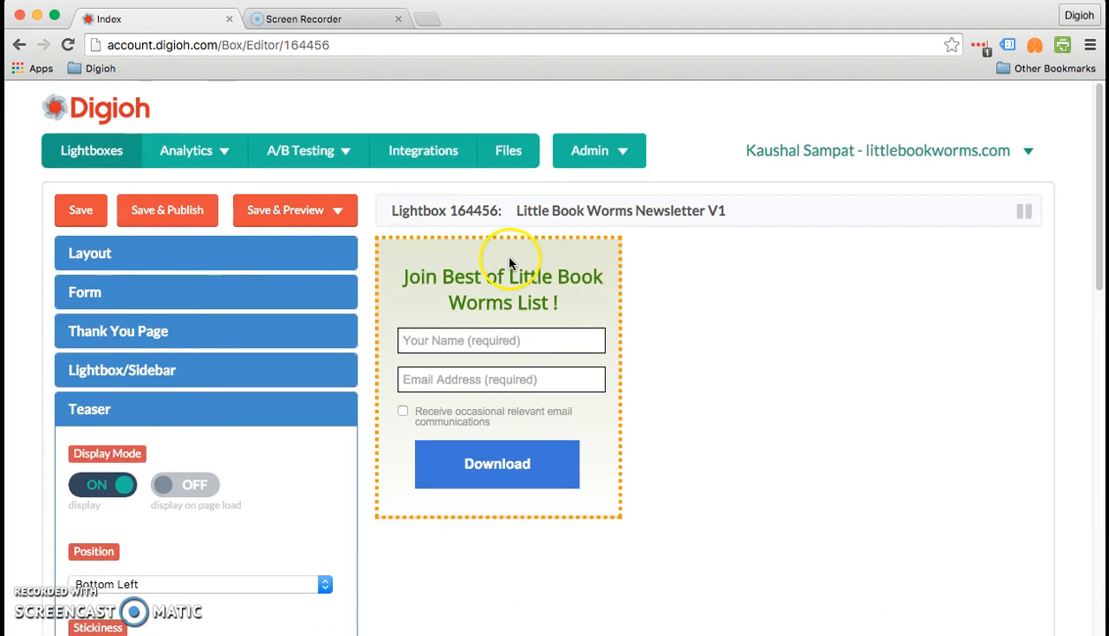
click(287, 253)
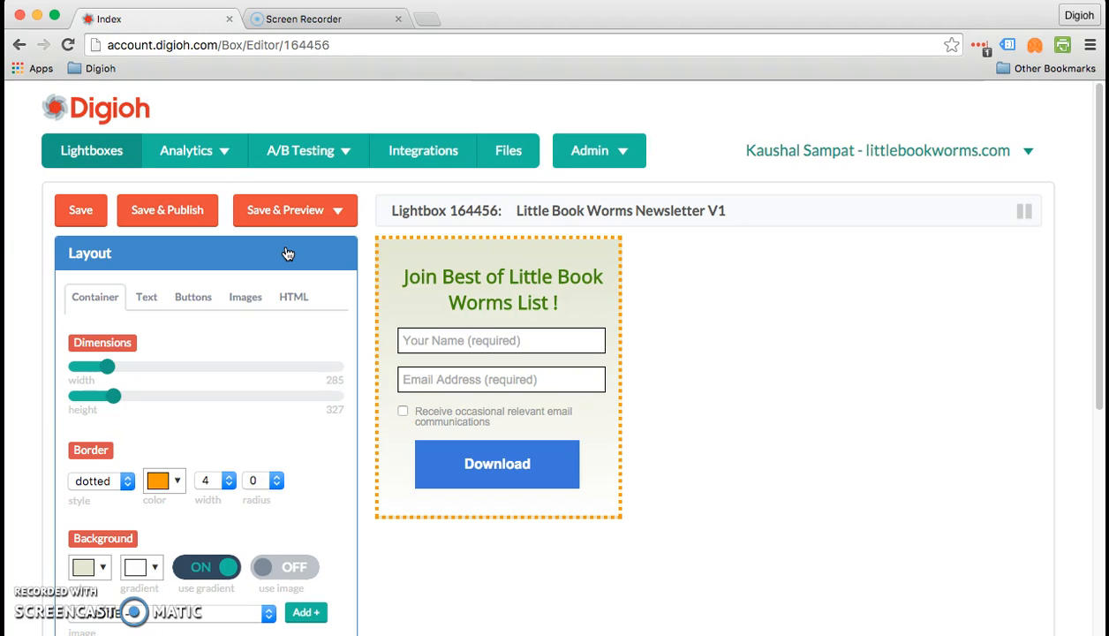
scroll(265, 317, down, 5)
- Move the sidebar position to Top Right
click(181, 354)
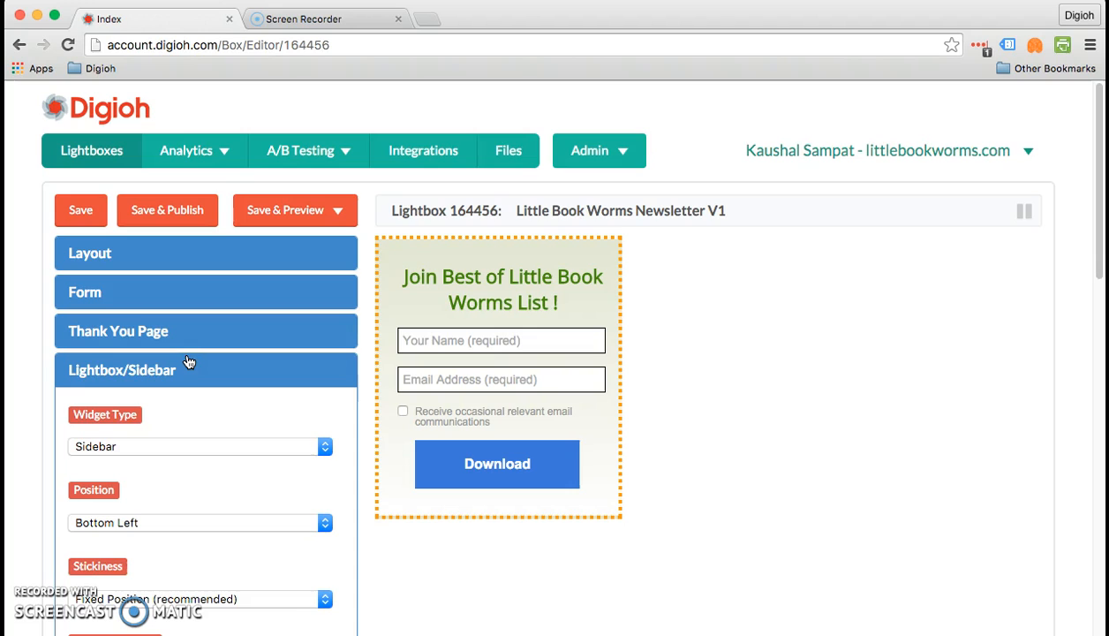
scroll(190, 344, down, 3)
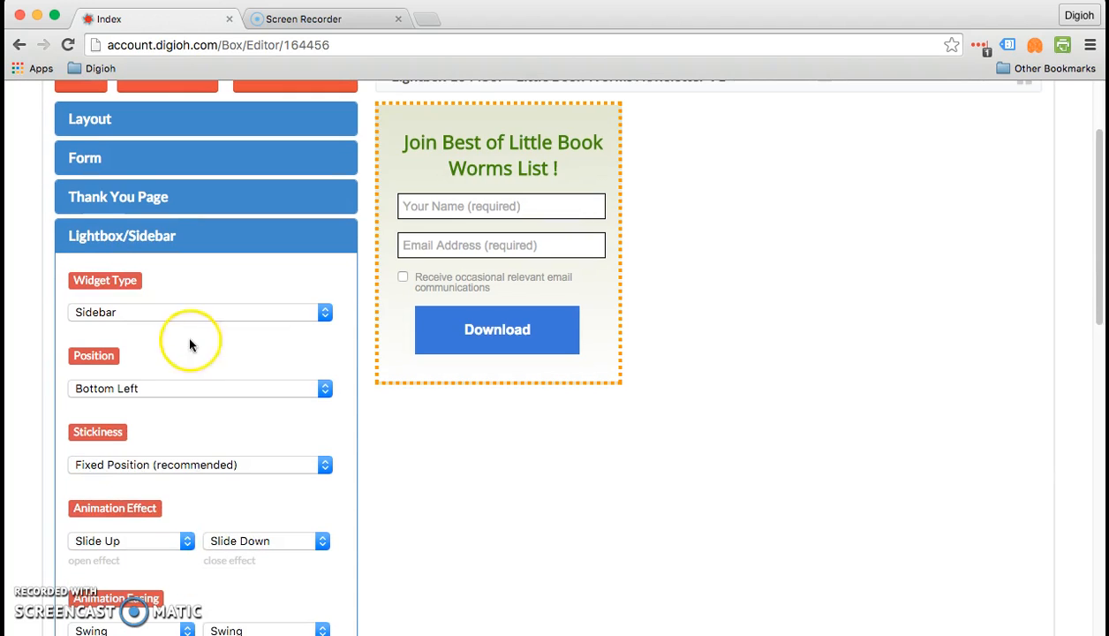
click(202, 389)
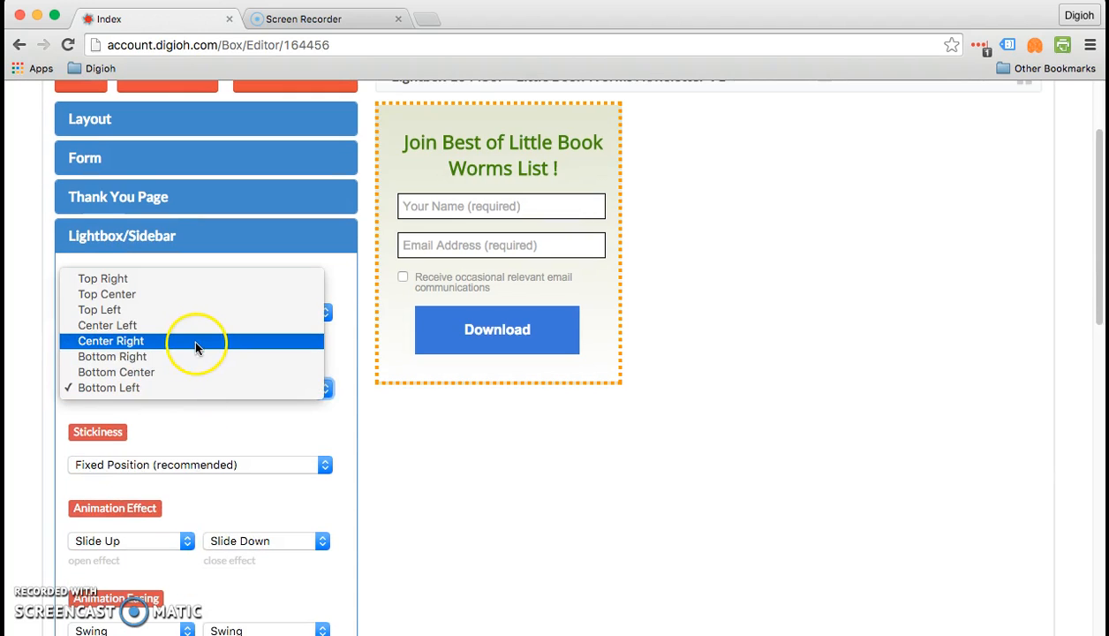
click(197, 278)
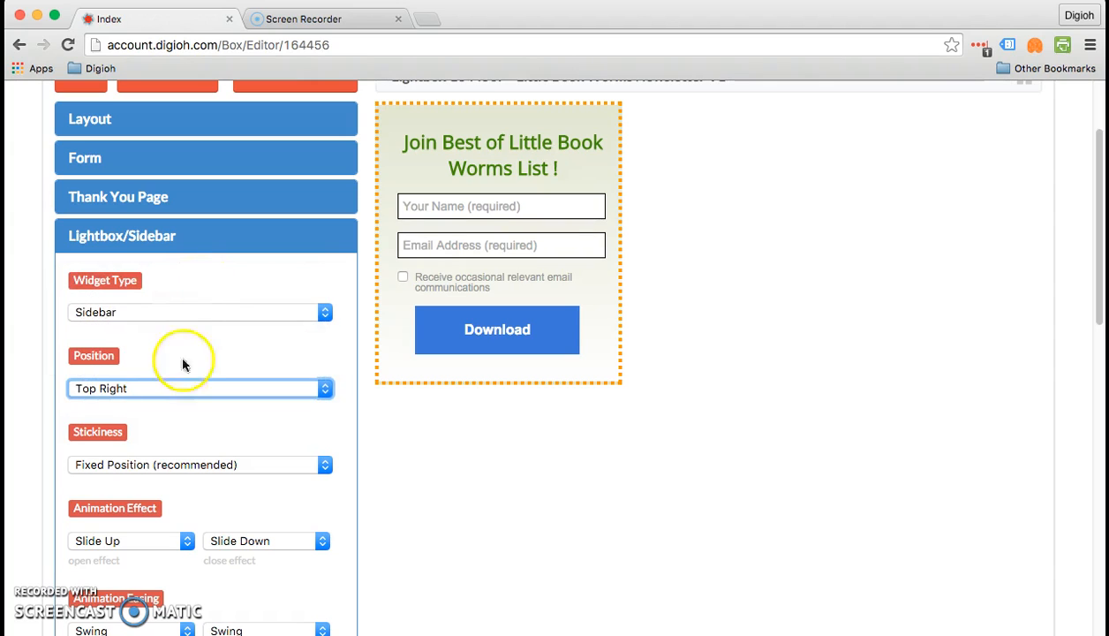
- Set the sidebar's open effect to Slide Down and close effect to Slide Up
click(164, 540)
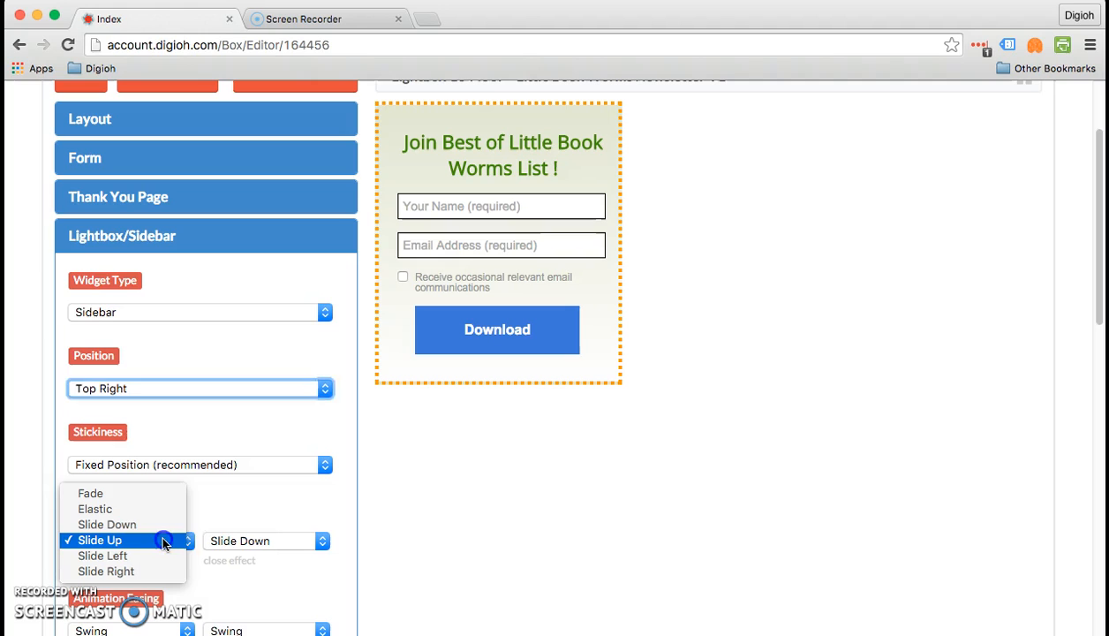
click(107, 525)
click(224, 540)
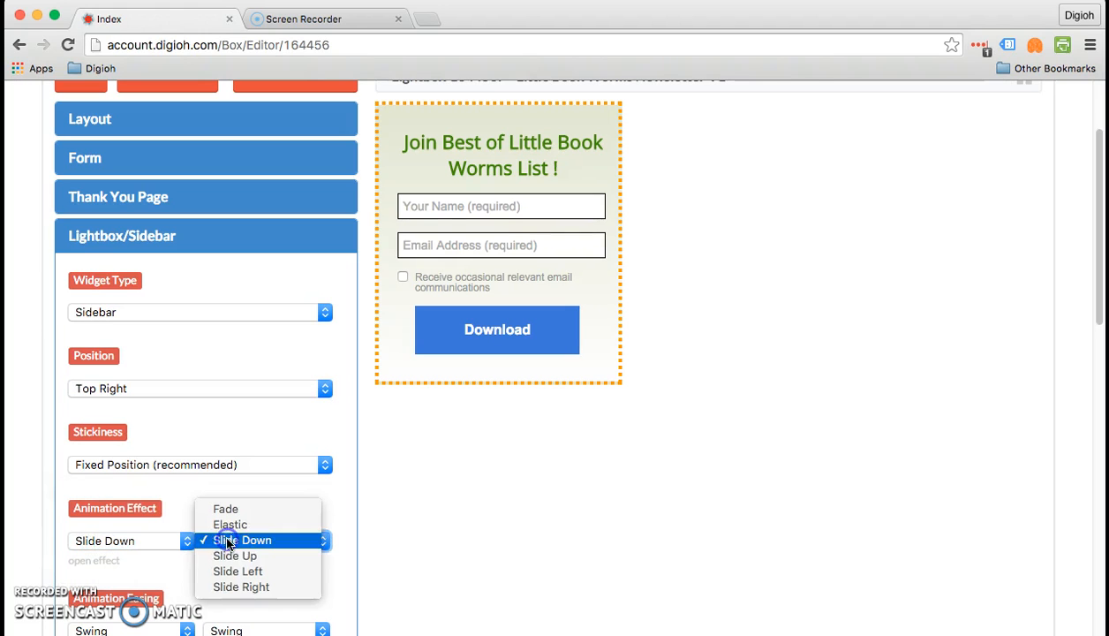
click(229, 555)
- Expand the Teaser settings to review the teaser now at Top Right
scroll(228, 554, down, 5)
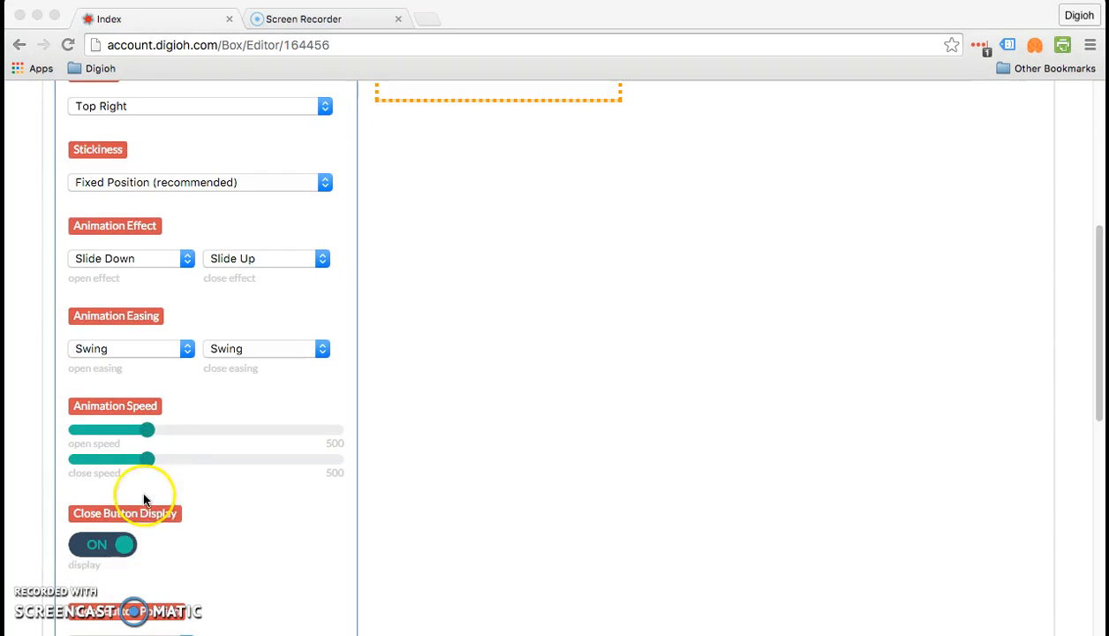
scroll(161, 457, down, 8)
scroll(161, 460, down, 4)
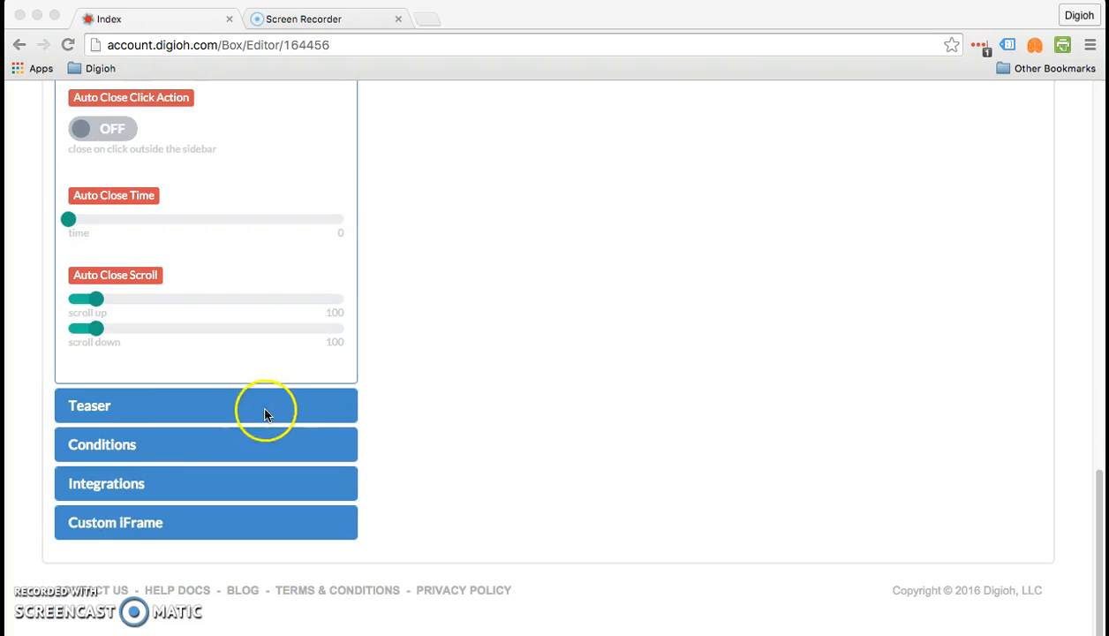
click(258, 406)
click(256, 408)
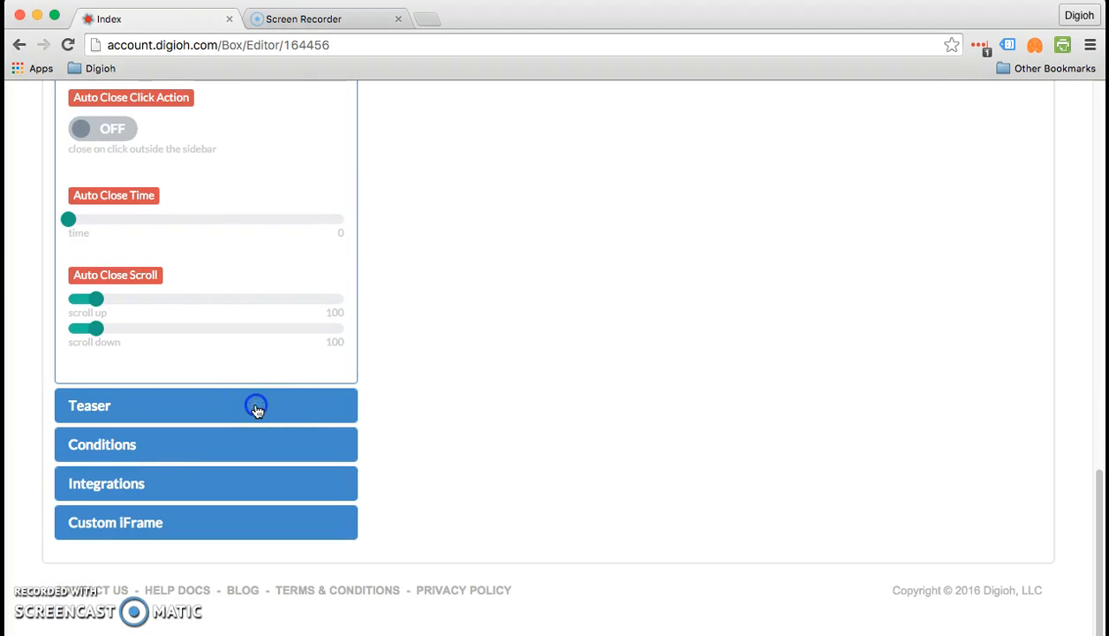
scroll(258, 411, up, 10)
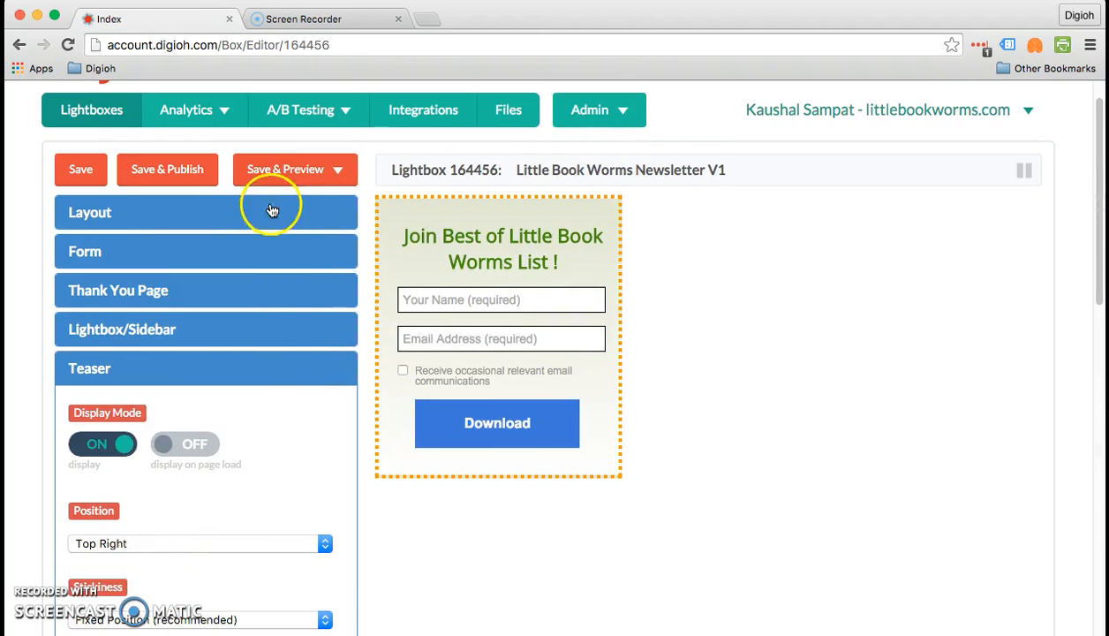
- Save and preview on a blank site, collapse the form to its teaser, then reopen it
click(274, 172)
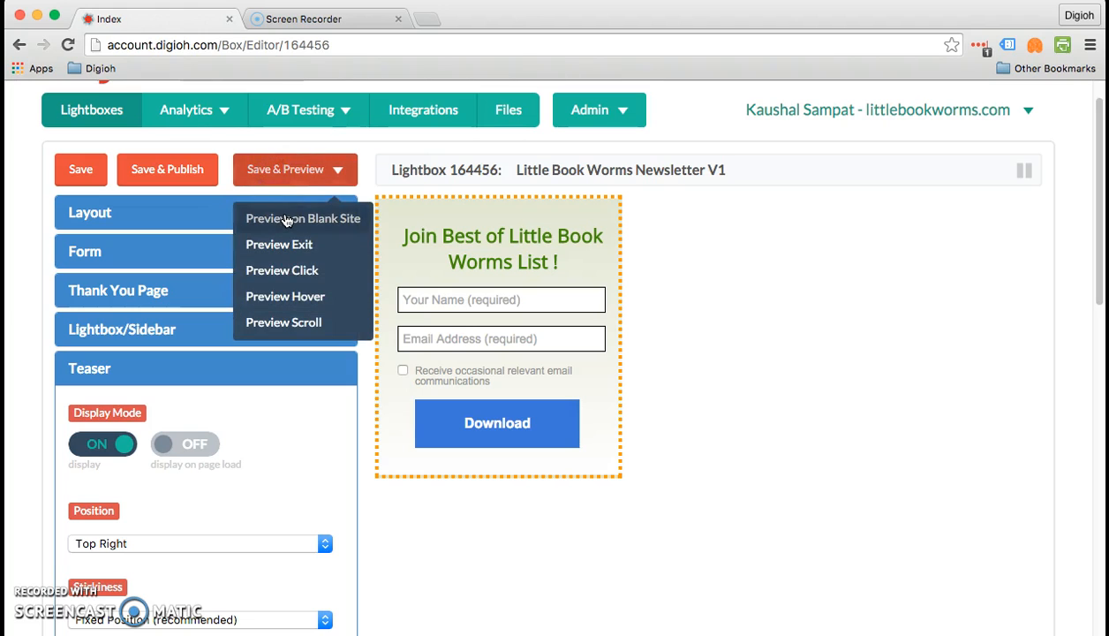
click(286, 220)
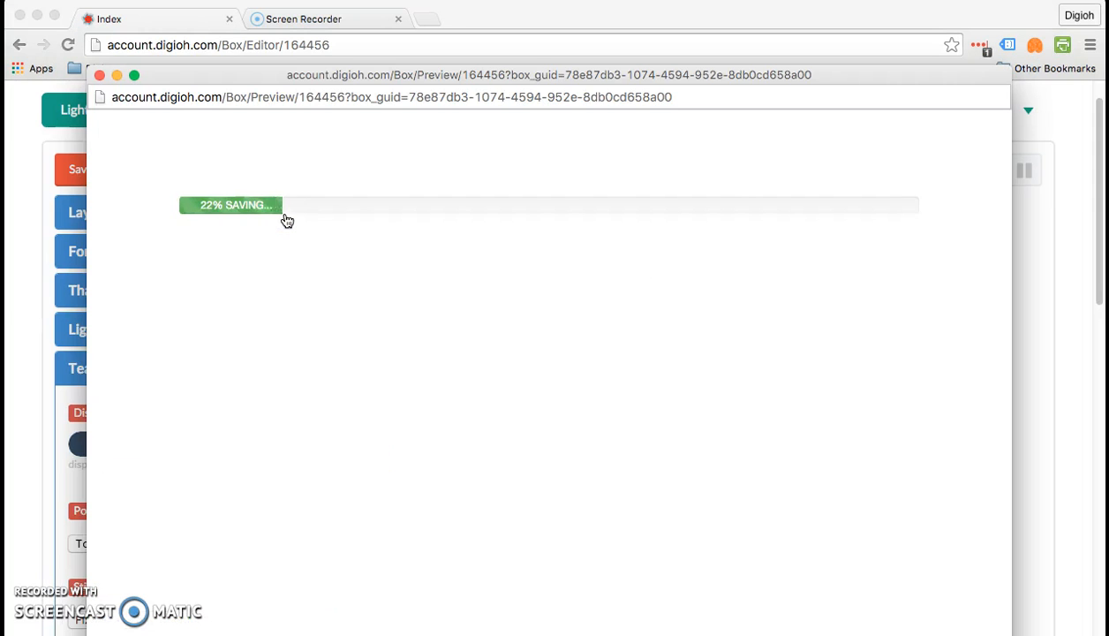
drag(416, 77, 416, 67)
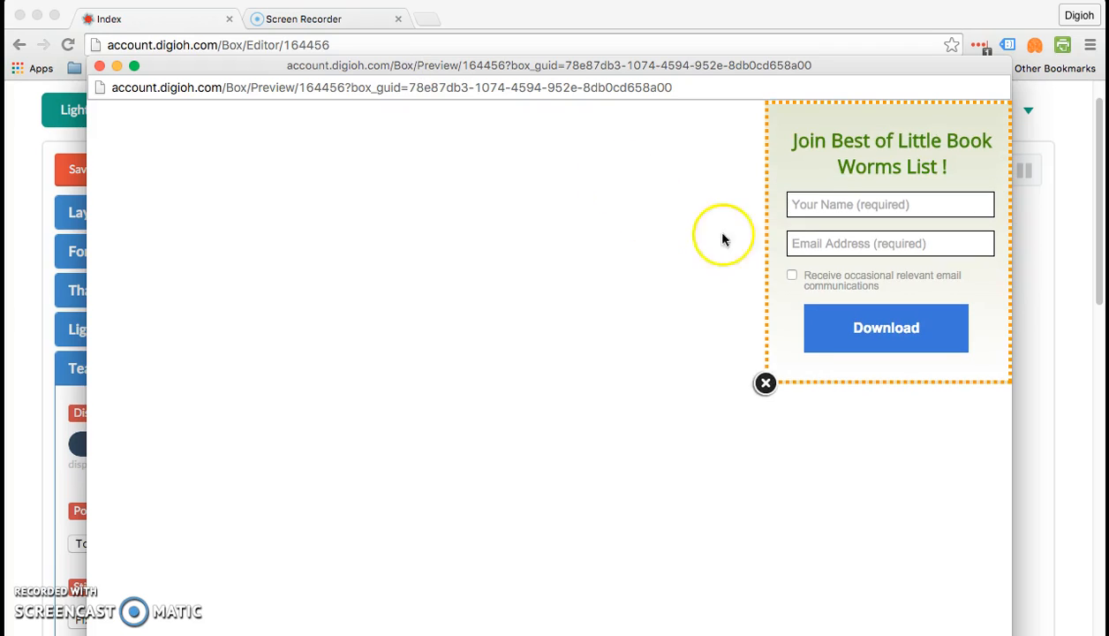
click(766, 382)
click(904, 150)
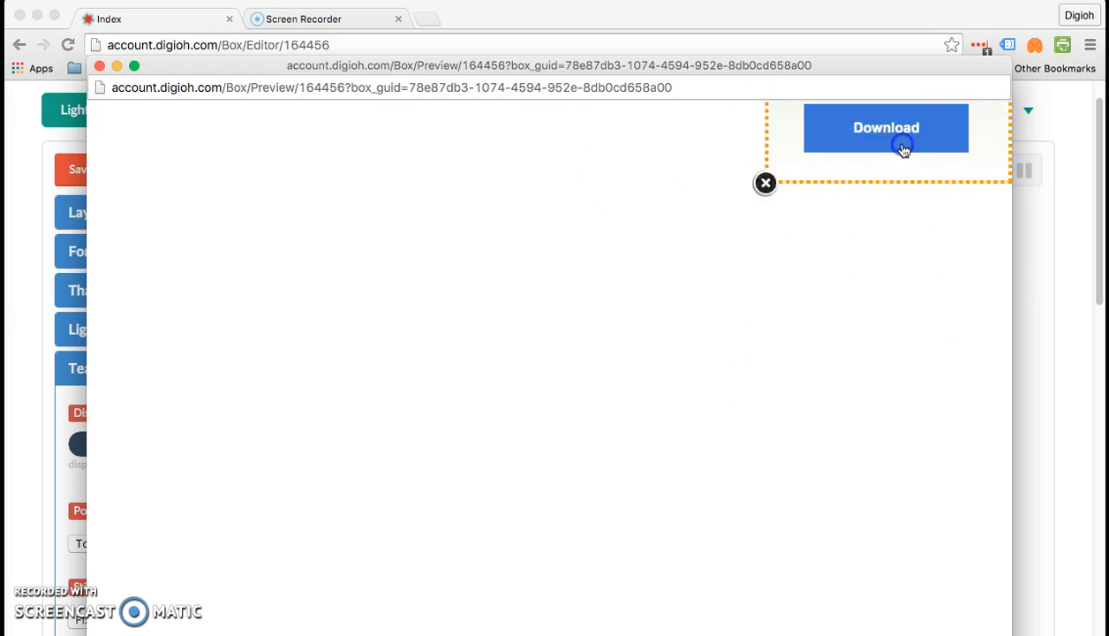